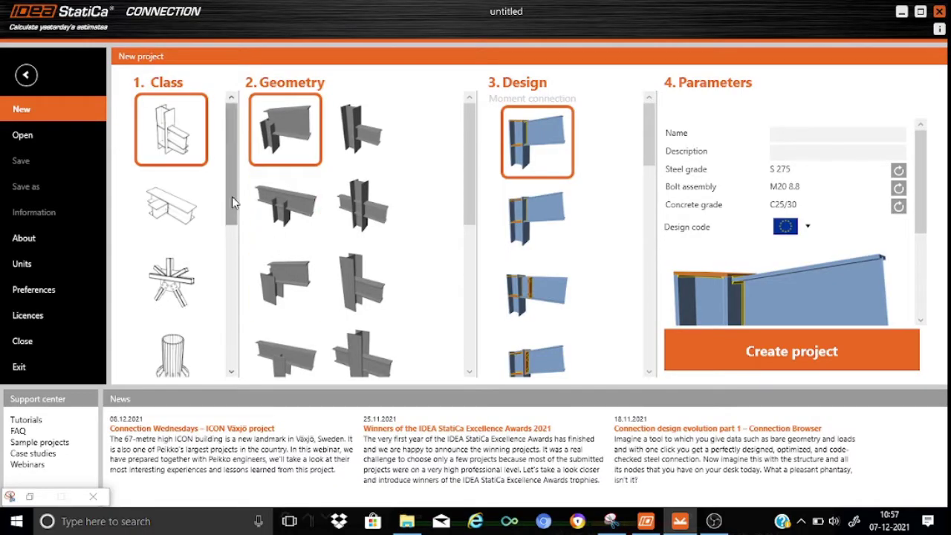
Choose the blank connection class with axes only, and enter the project name "OBL plant" and description "beam-column-shear connection"
drag(232, 196, 233, 345)
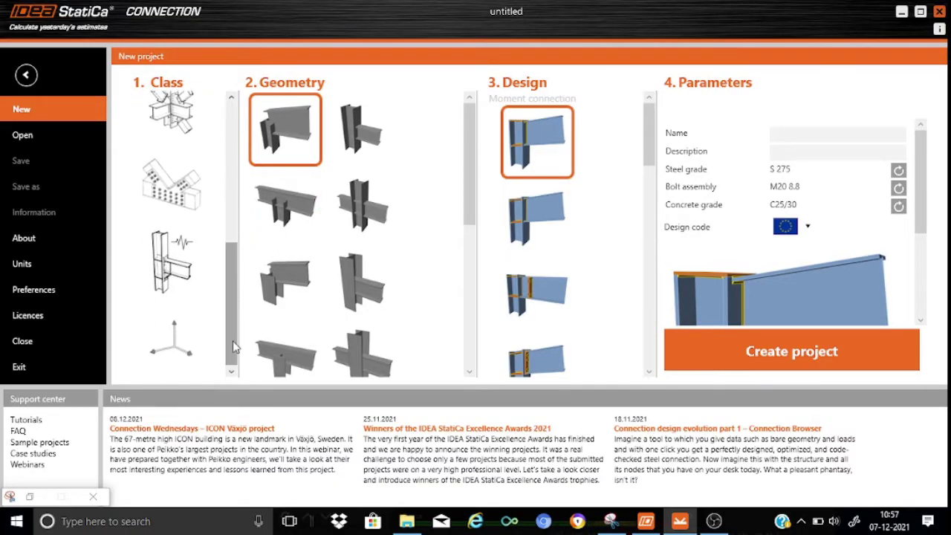
click(181, 351)
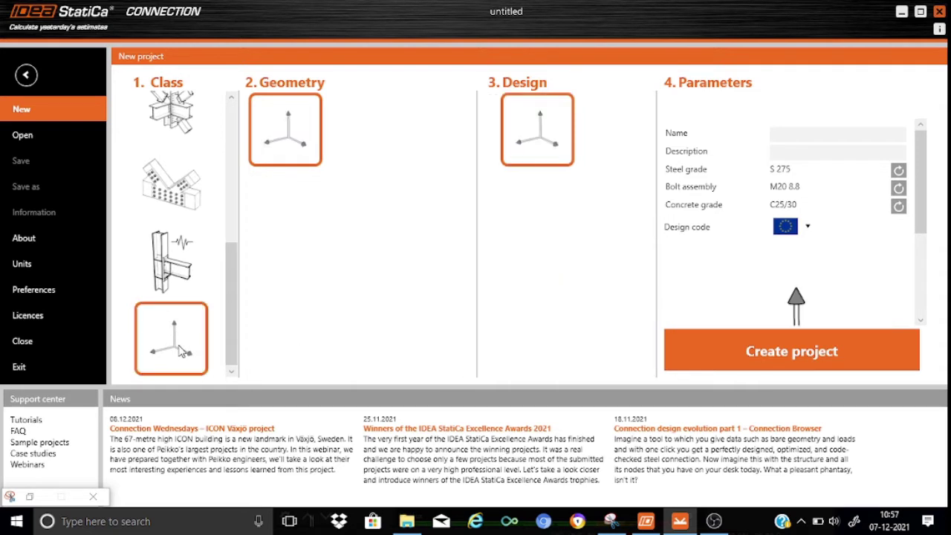
click(784, 132)
text(OBL plant)
click(779, 155)
text(beam)
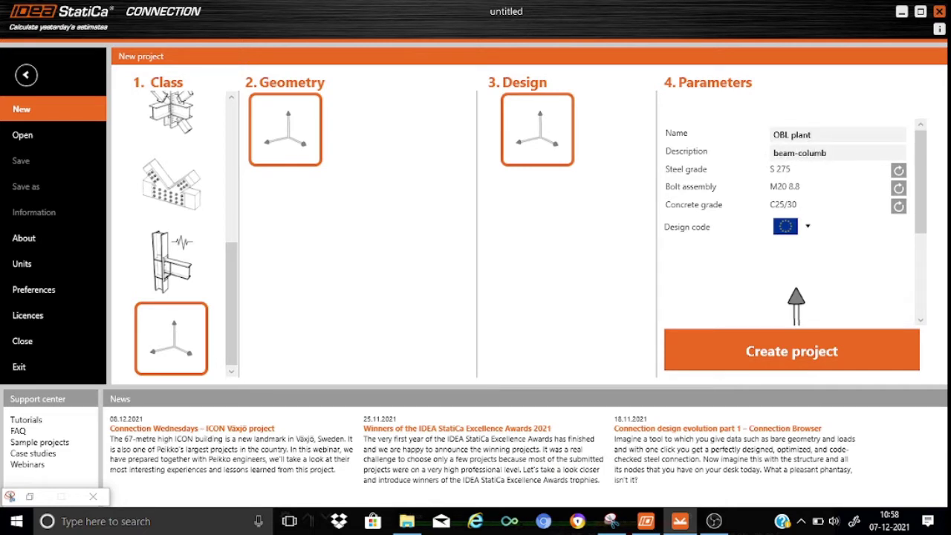
text(-column-shear connection)
Set the bolt assembly to M16 8.8 and create the project
click(899, 189)
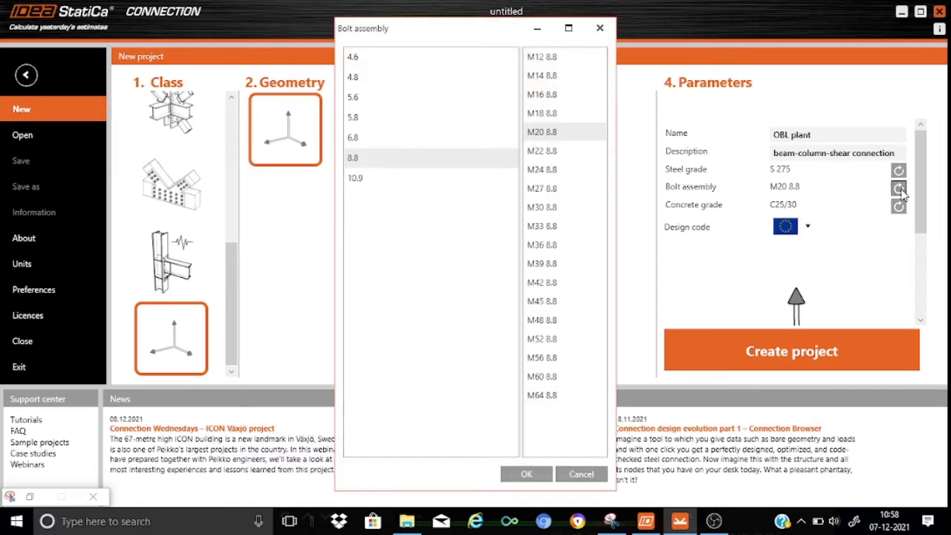
click(550, 100)
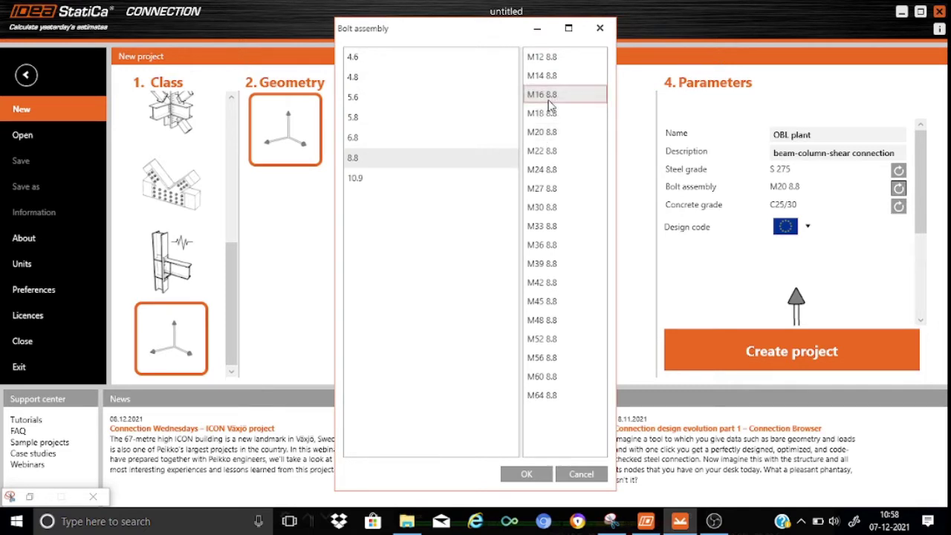
click(524, 474)
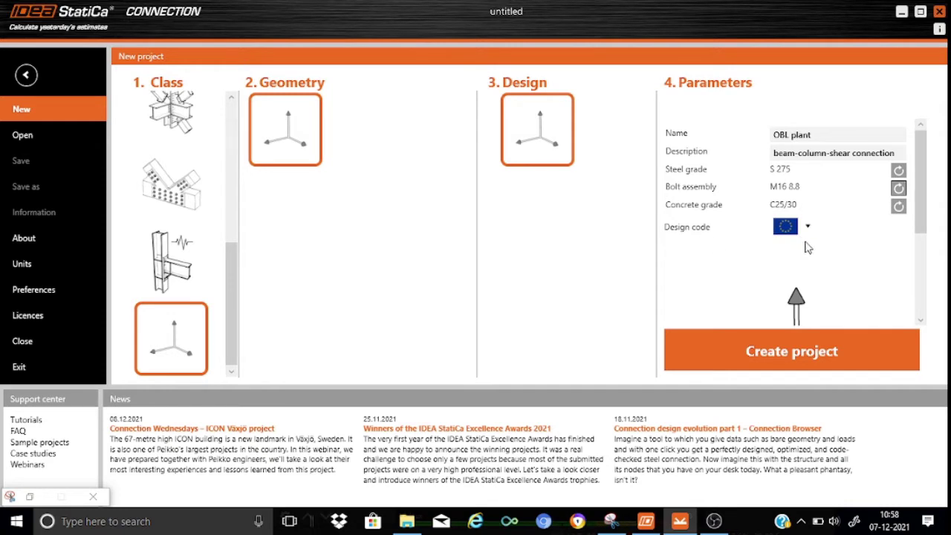
click(752, 348)
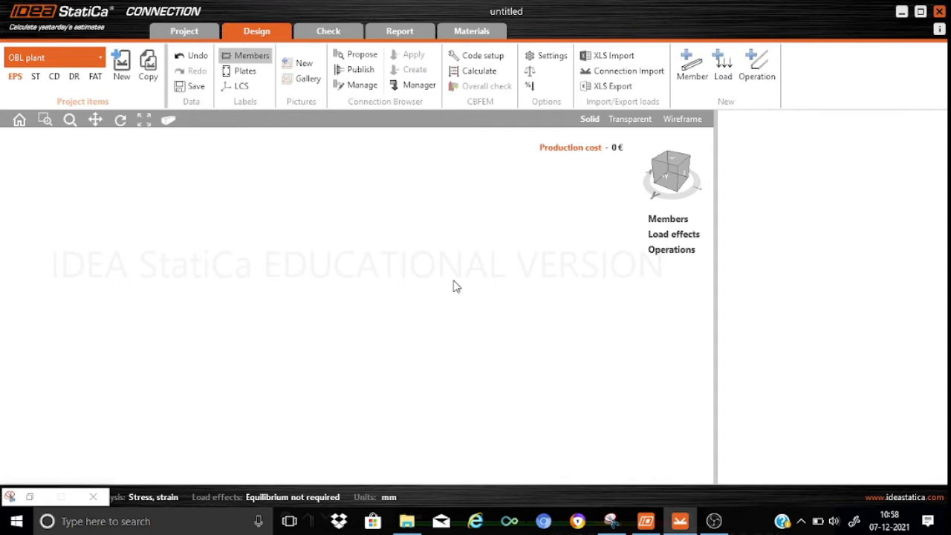
Add a first member with a rolled I-section of shape HEA320
click(690, 74)
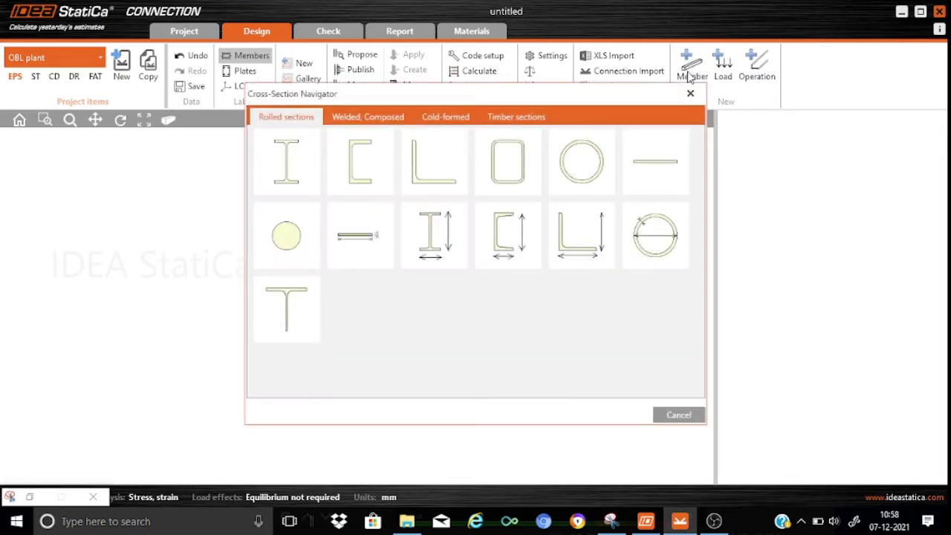
click(272, 156)
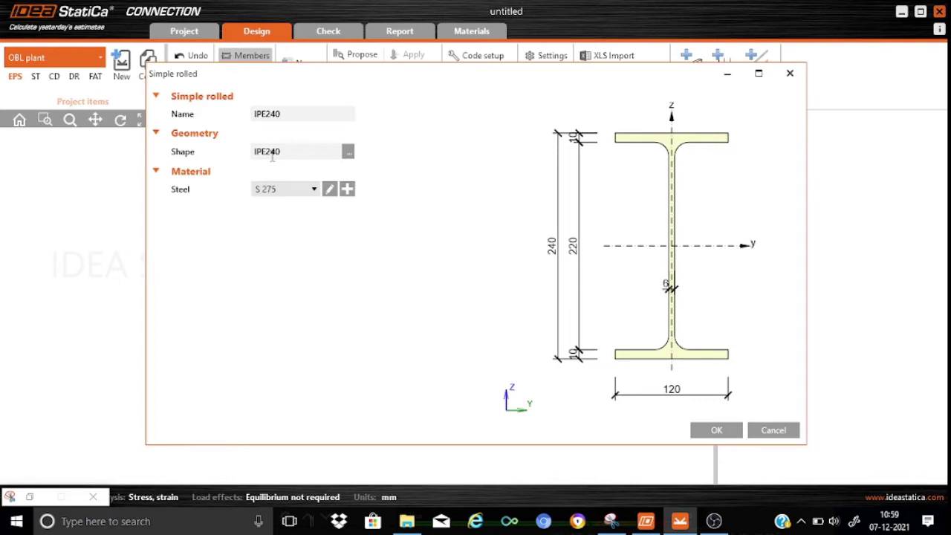
click(348, 151)
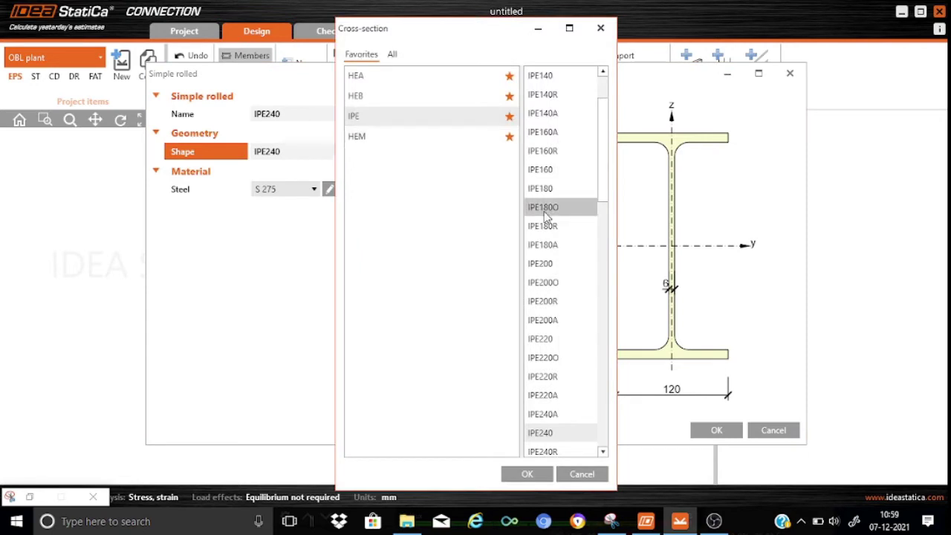
drag(605, 213, 603, 386)
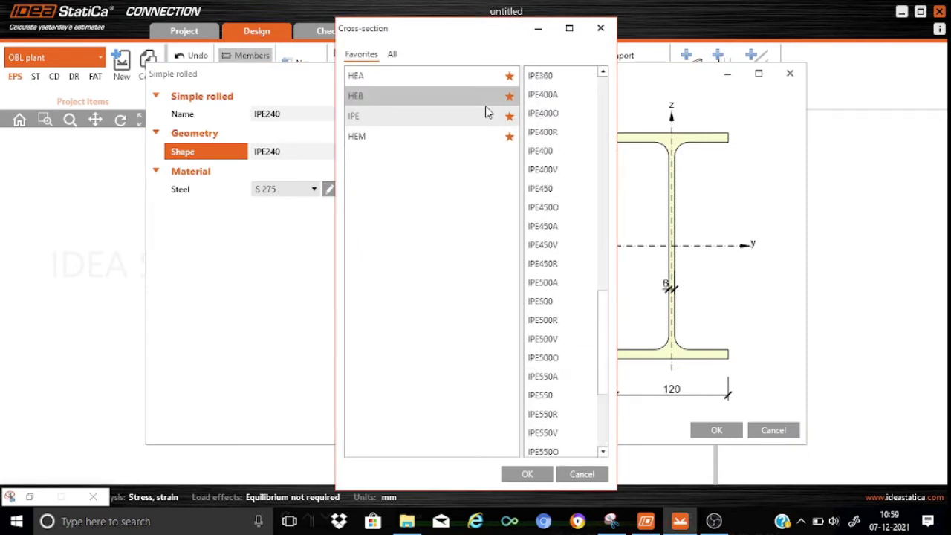
click(374, 84)
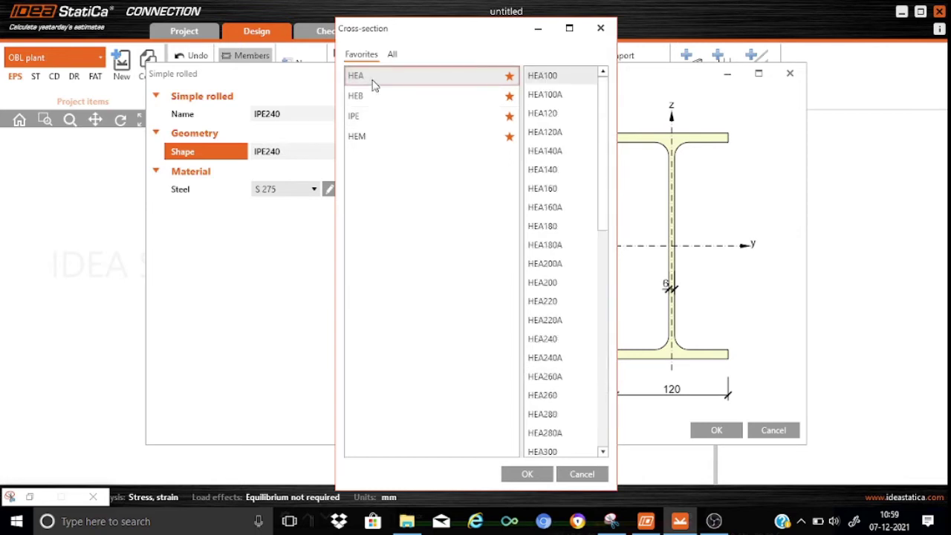
drag(602, 174, 605, 254)
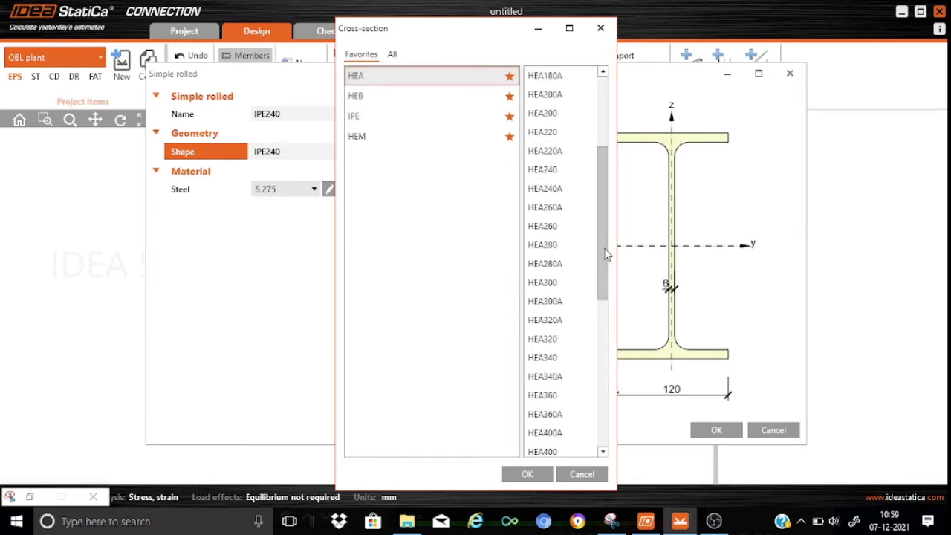
click(554, 342)
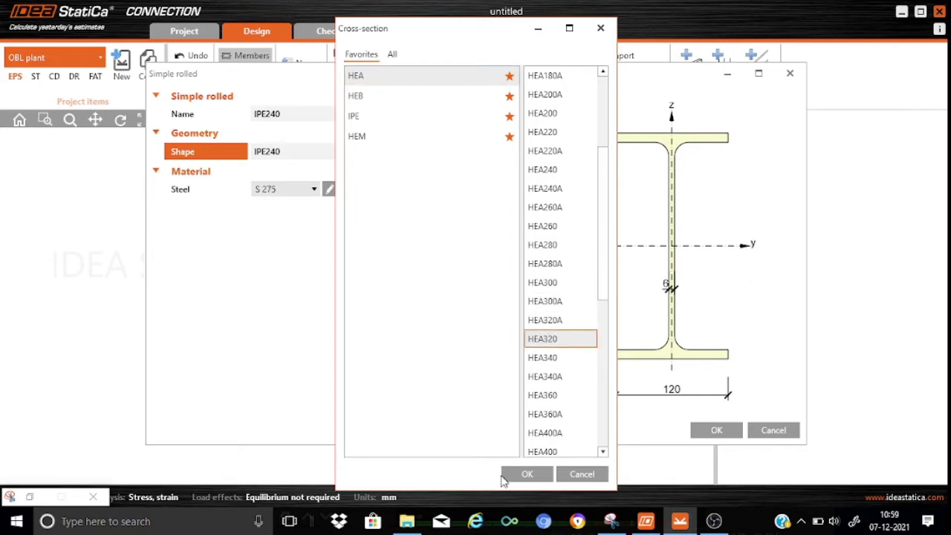
click(524, 474)
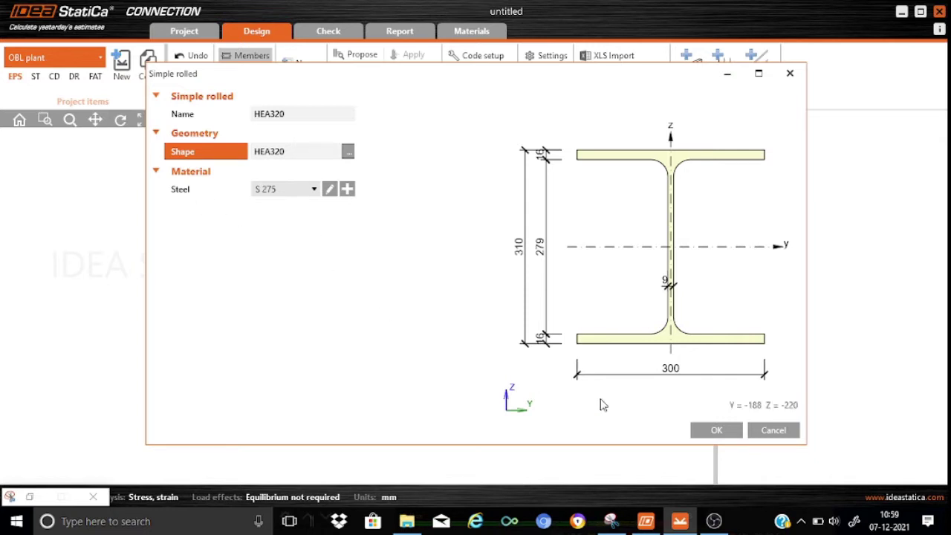
click(703, 431)
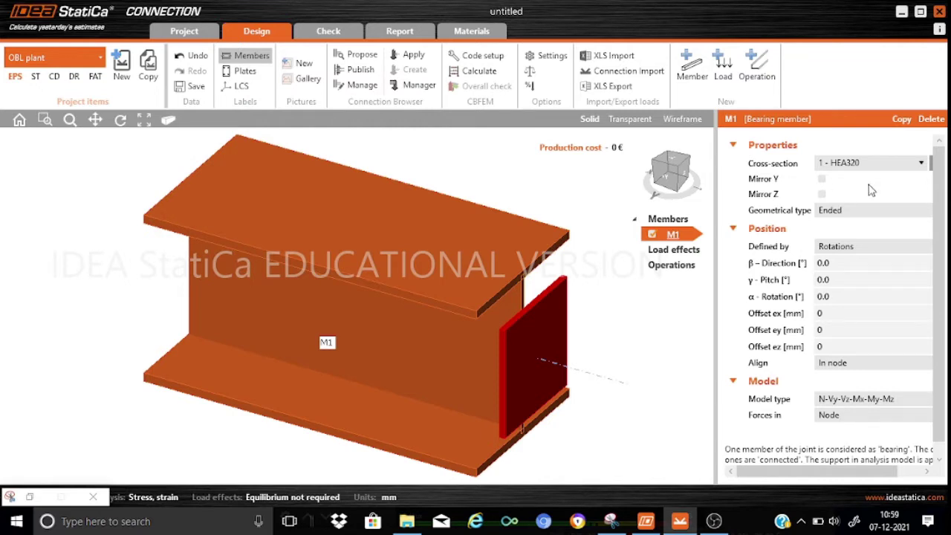
Make the HEA320 member continuous with a pitch of 90°, and show the model in perspective
click(904, 214)
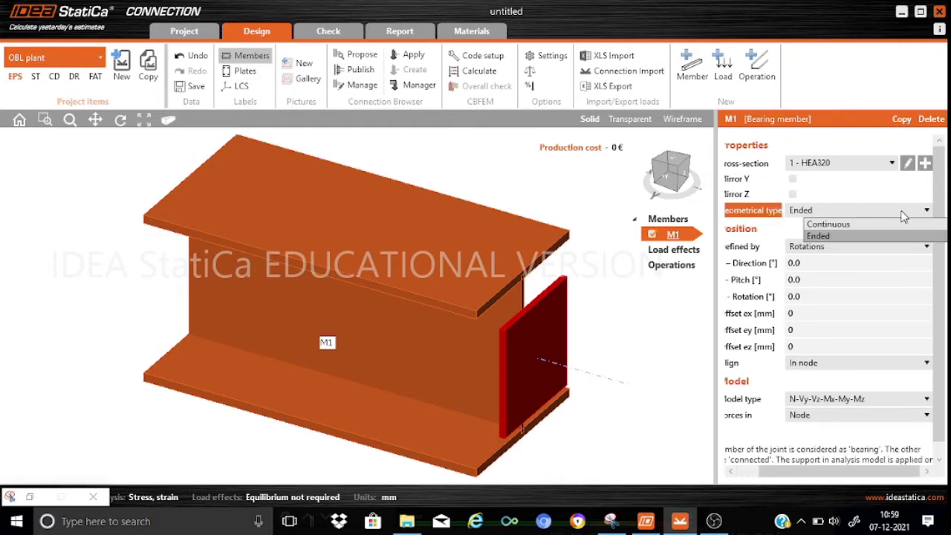
click(842, 225)
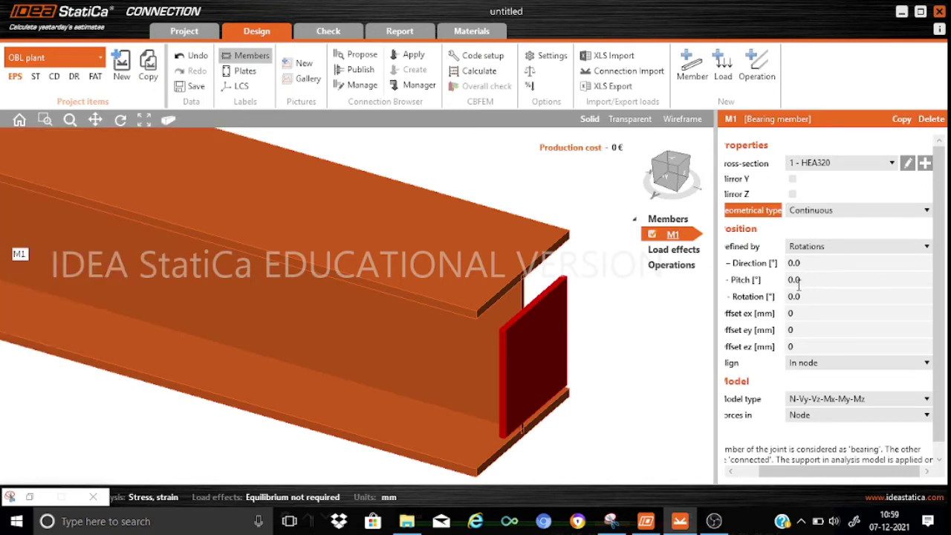
drag(788, 471, 766, 471)
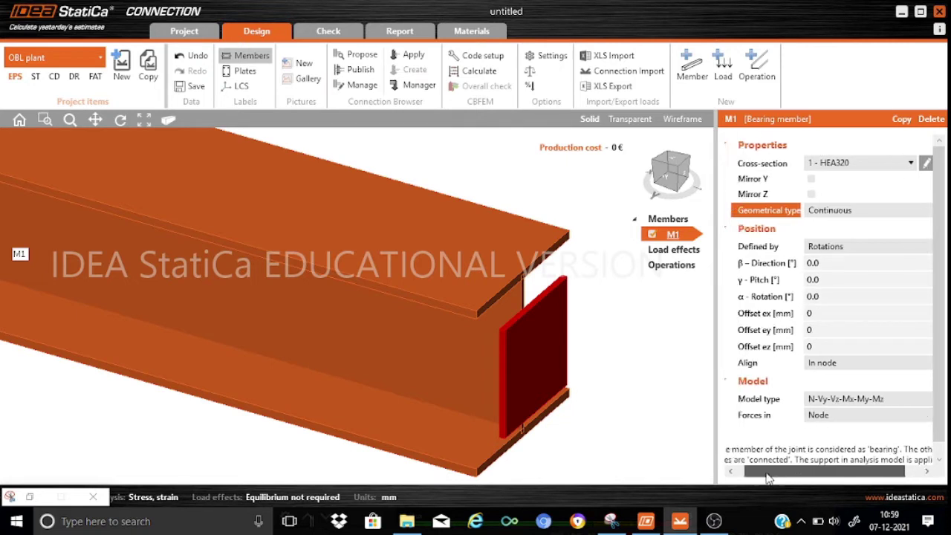
click(832, 278)
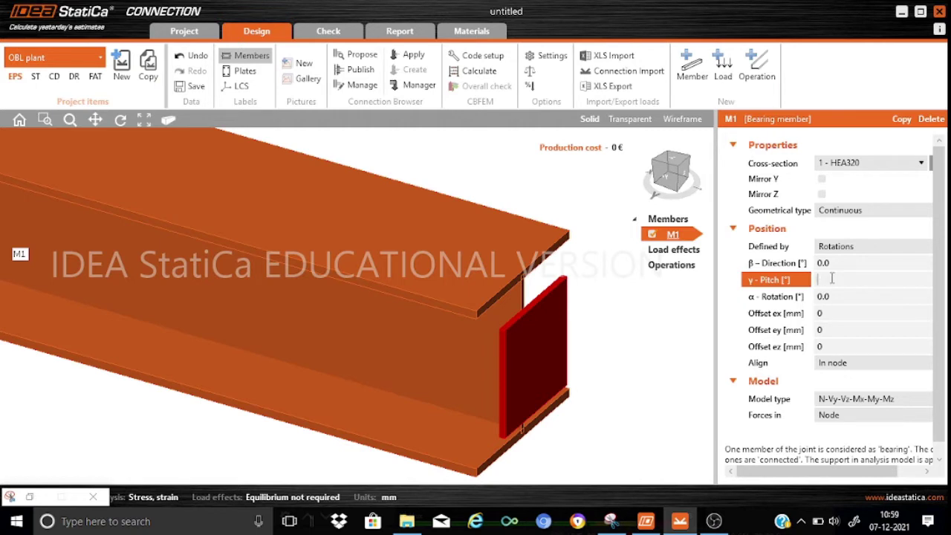
text(90.0)
key(Tab)
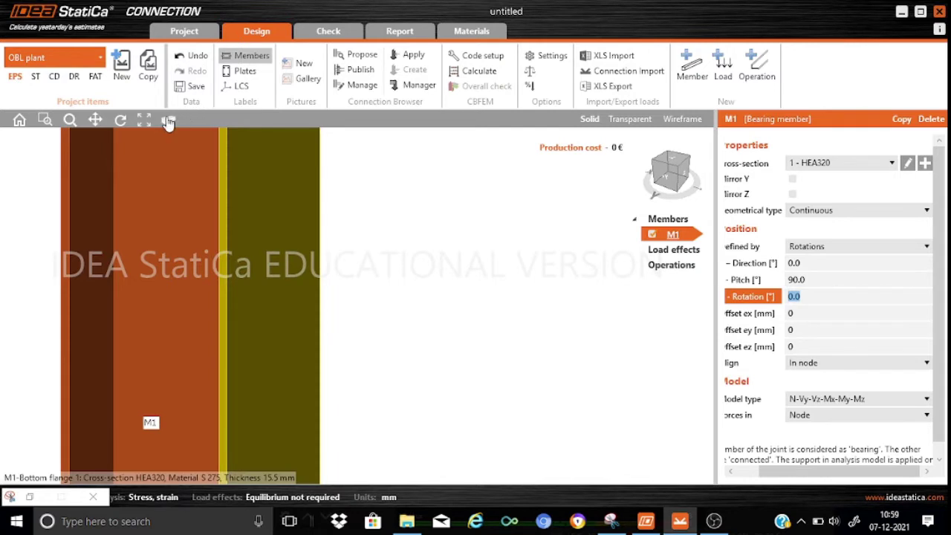
click(168, 121)
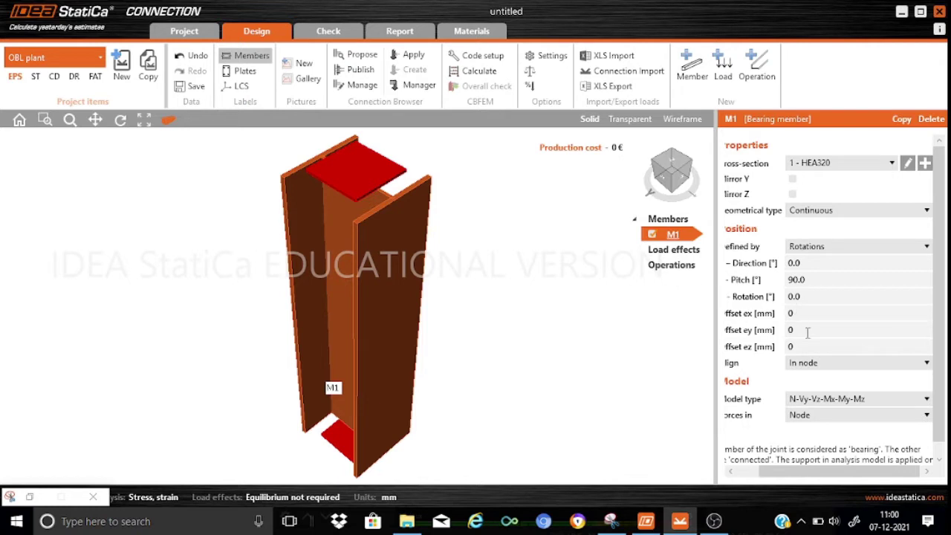
drag(802, 478, 780, 478)
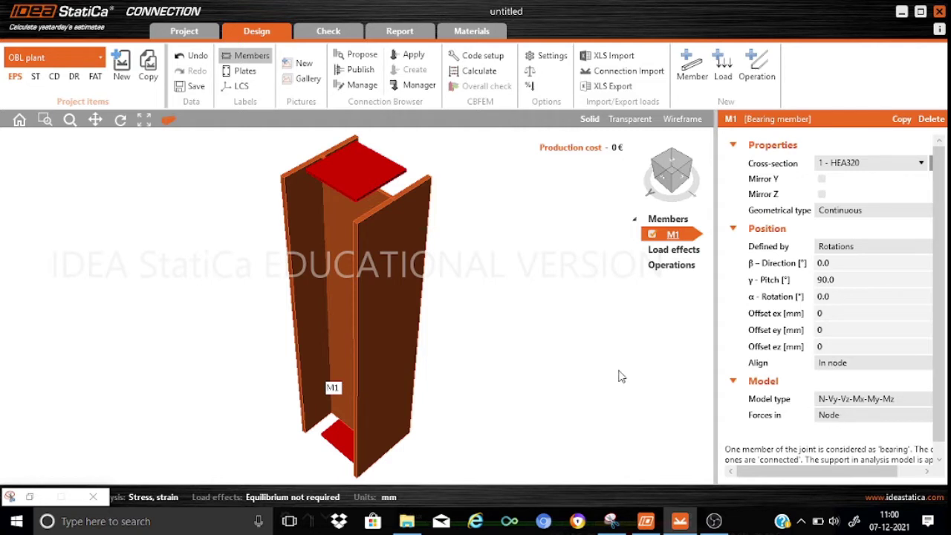
Add a second member and assign it a new rolled I cross-section IPE240
click(691, 74)
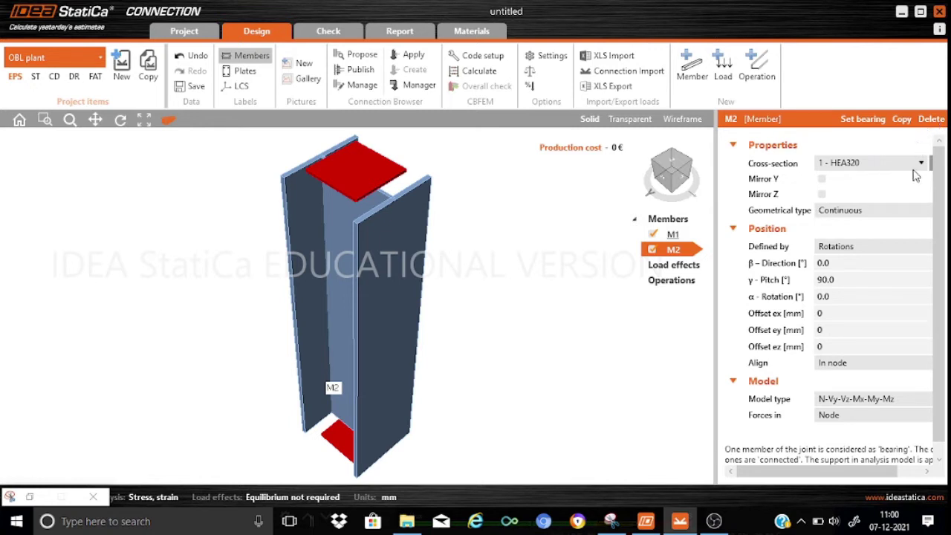
drag(803, 472, 827, 474)
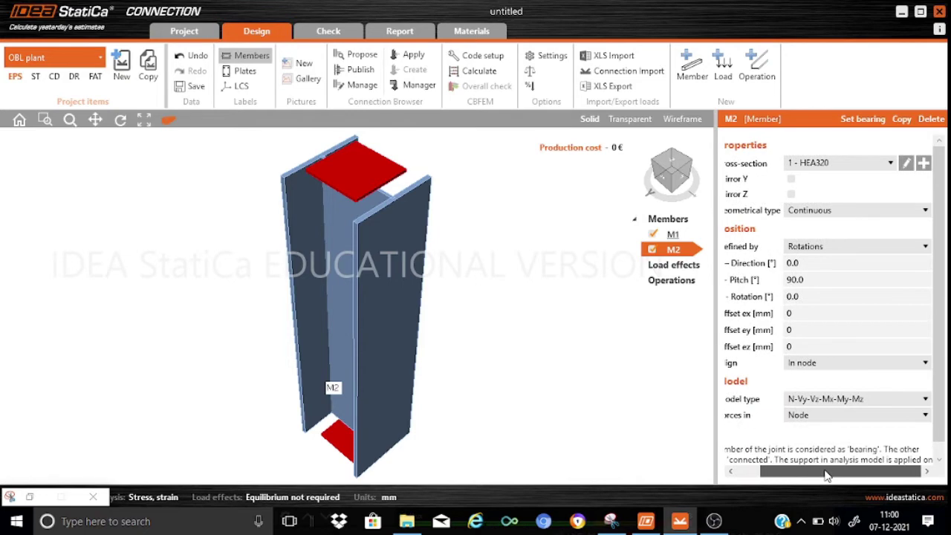
click(924, 163)
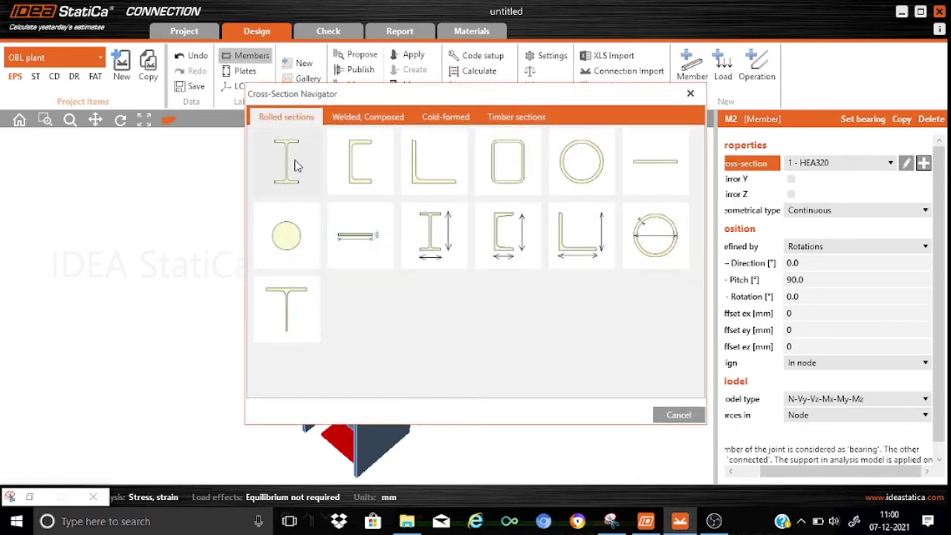
click(301, 165)
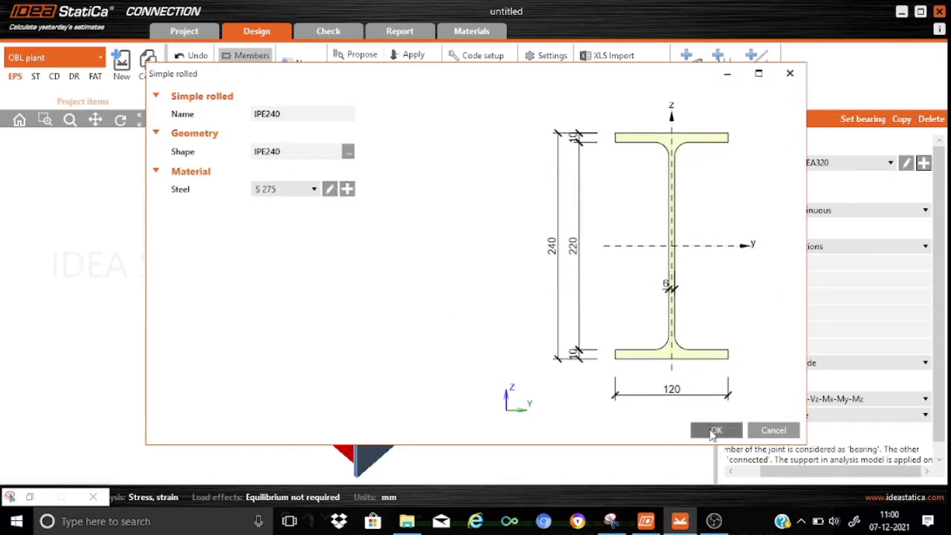
click(703, 430)
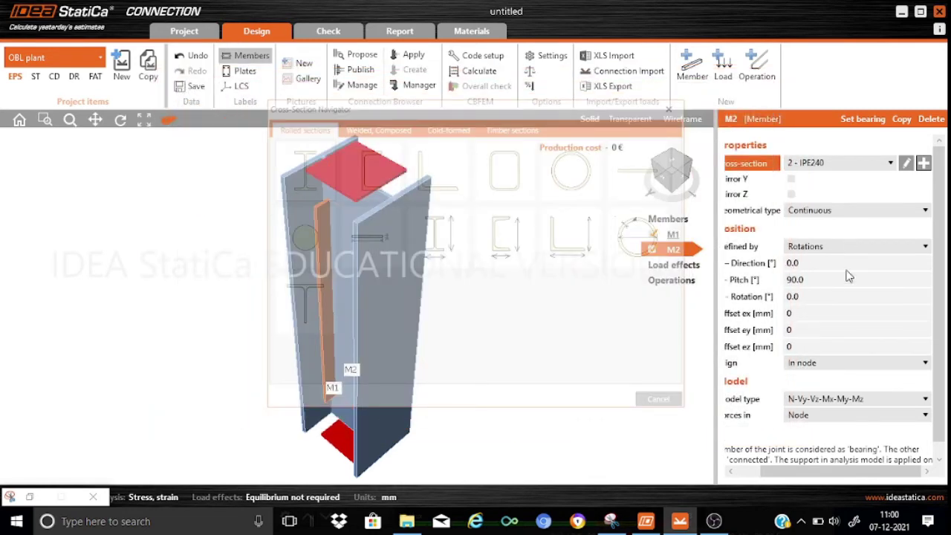
Set the geometrical type of the IPE240 member to Ended
drag(814, 473, 762, 478)
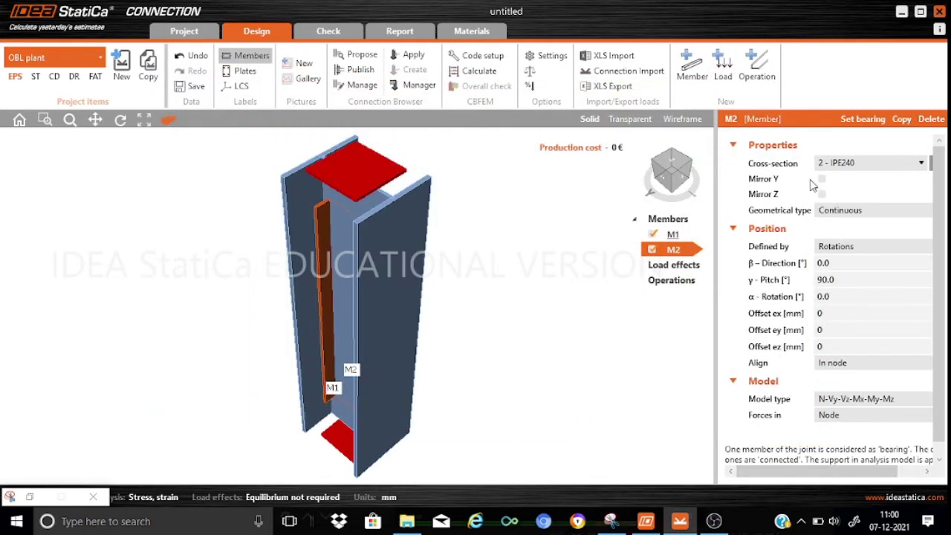
click(880, 215)
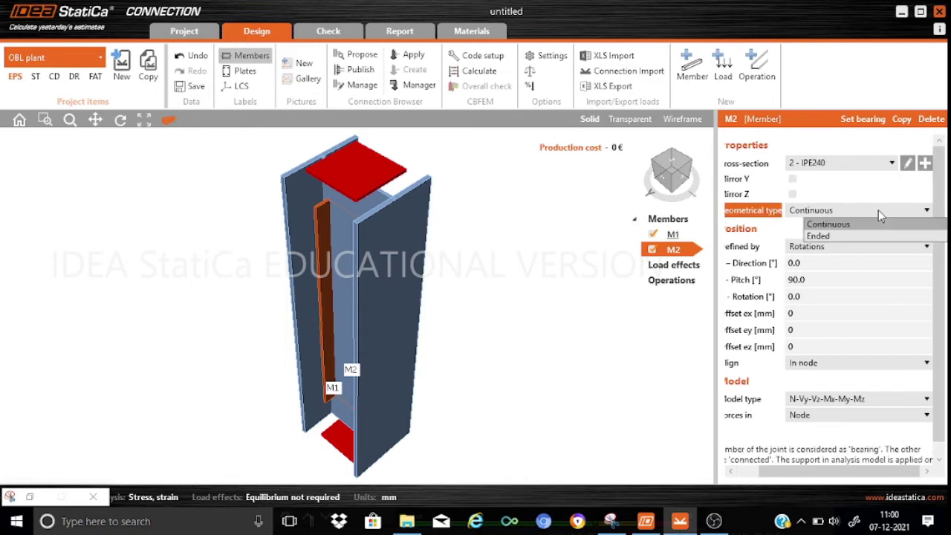
click(832, 236)
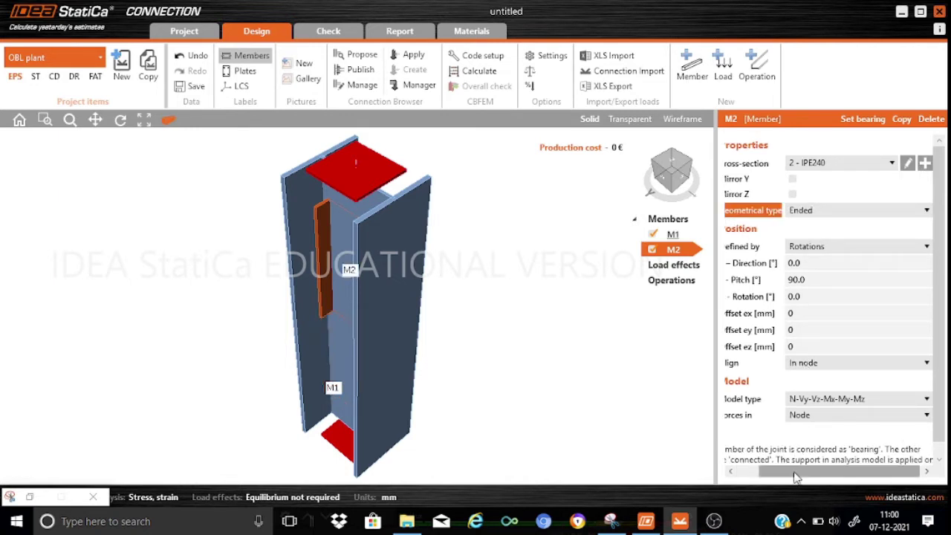
Orient the IPE240 member horizontally with a direction of -90° and a pitch of 0°
drag(786, 471, 761, 487)
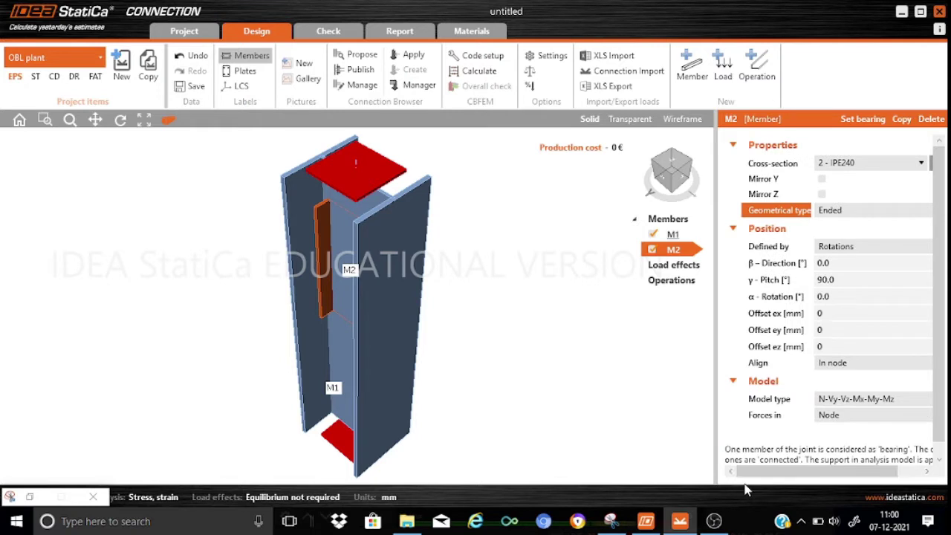
click(832, 263)
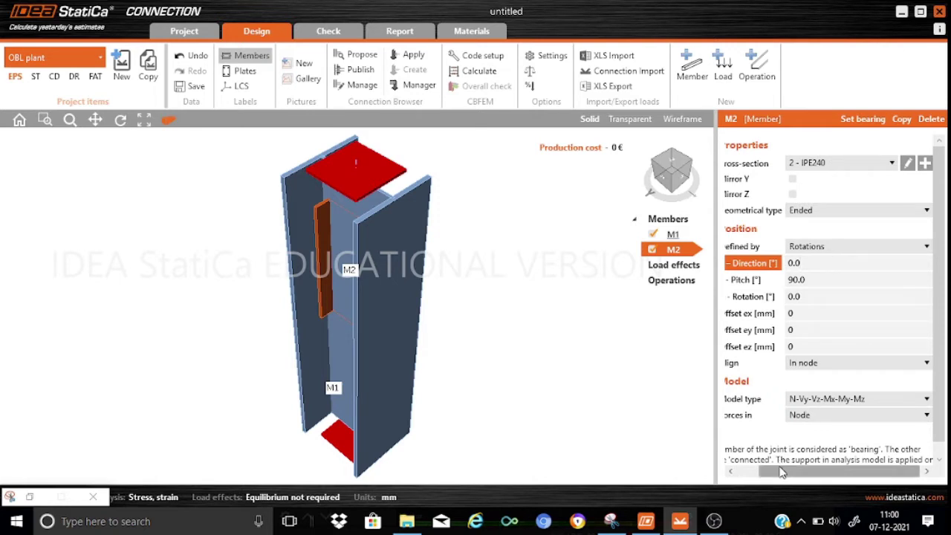
drag(784, 471, 759, 473)
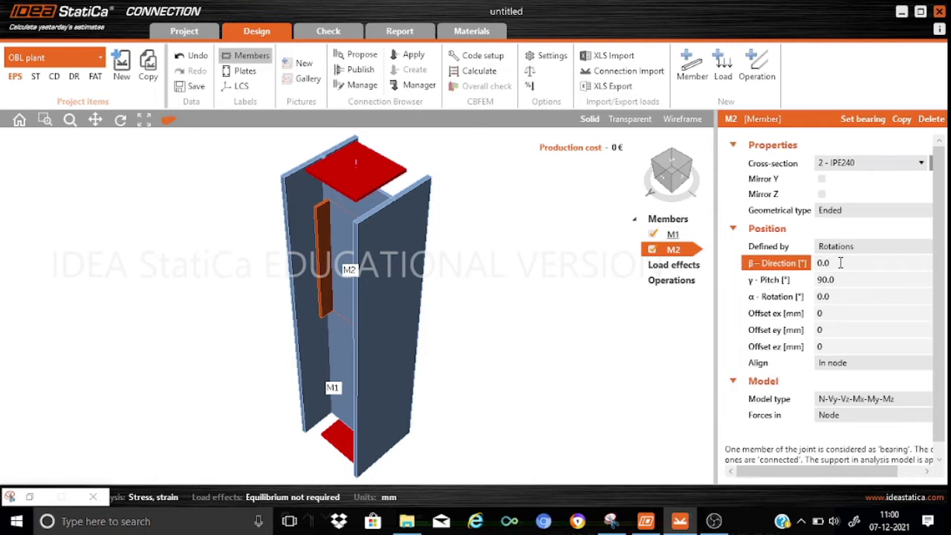
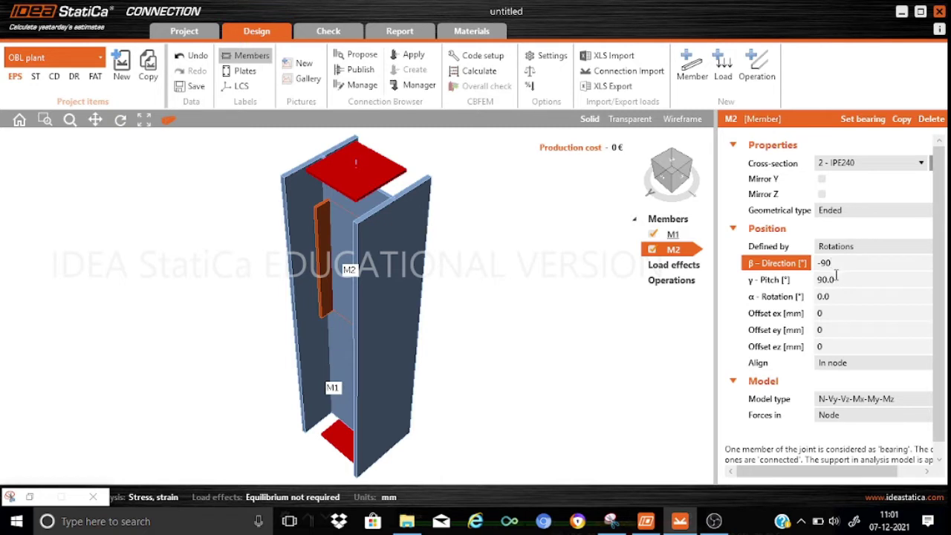
click(839, 280)
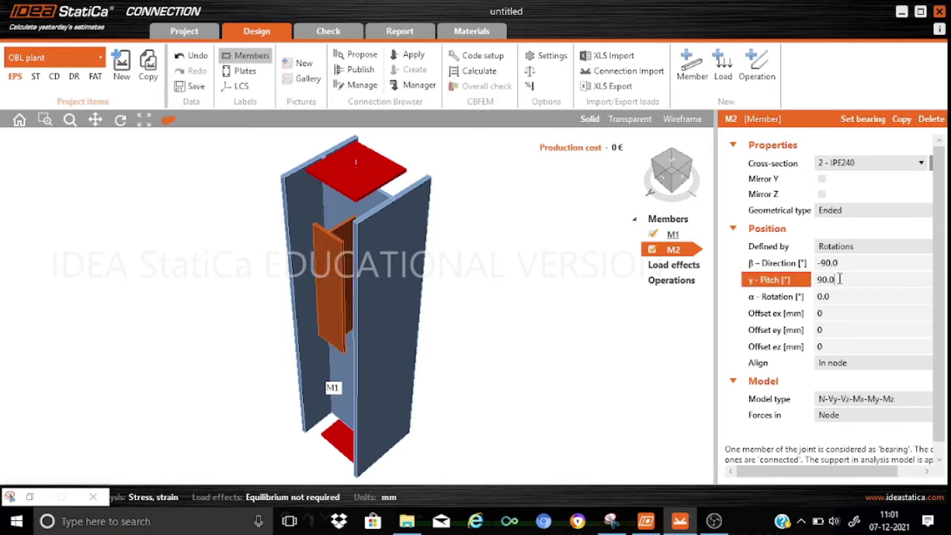
key(BackSpace)
text(0)
key(Tab)
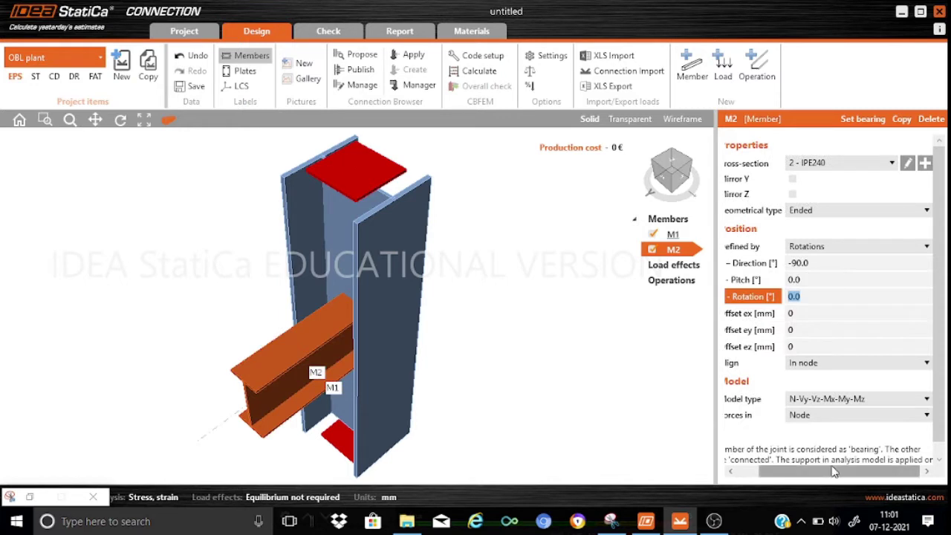
Set the model type of the IPE240 member to N-Vz-My
drag(808, 476, 780, 479)
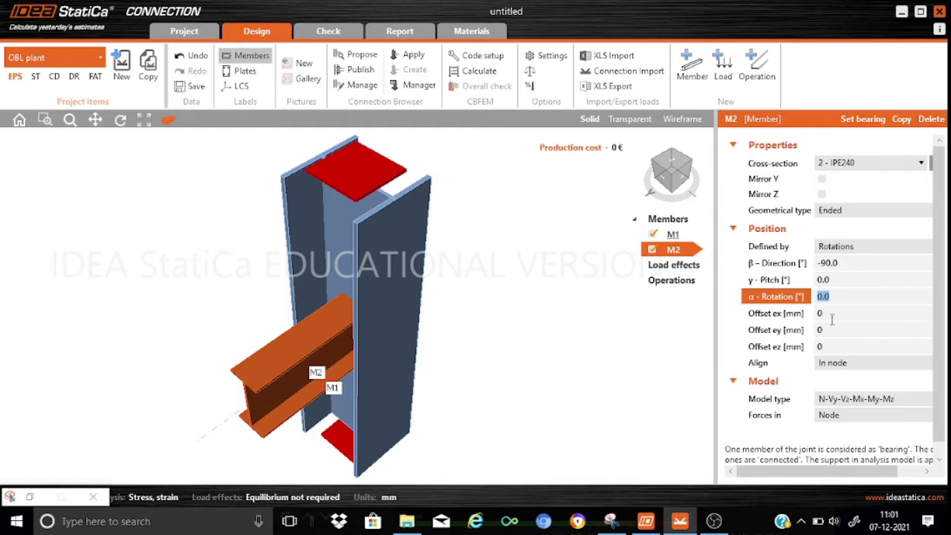
scroll(941, 300, down, 1)
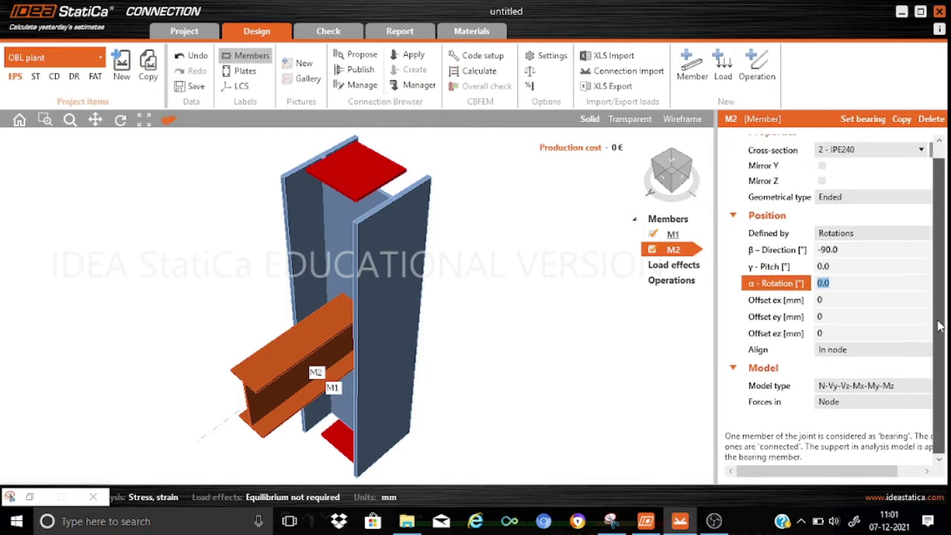
click(863, 387)
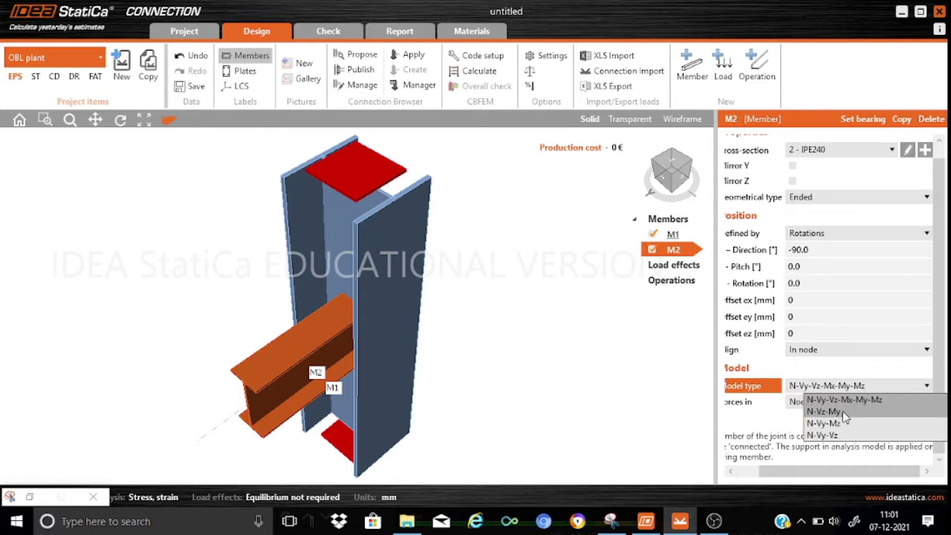
click(845, 414)
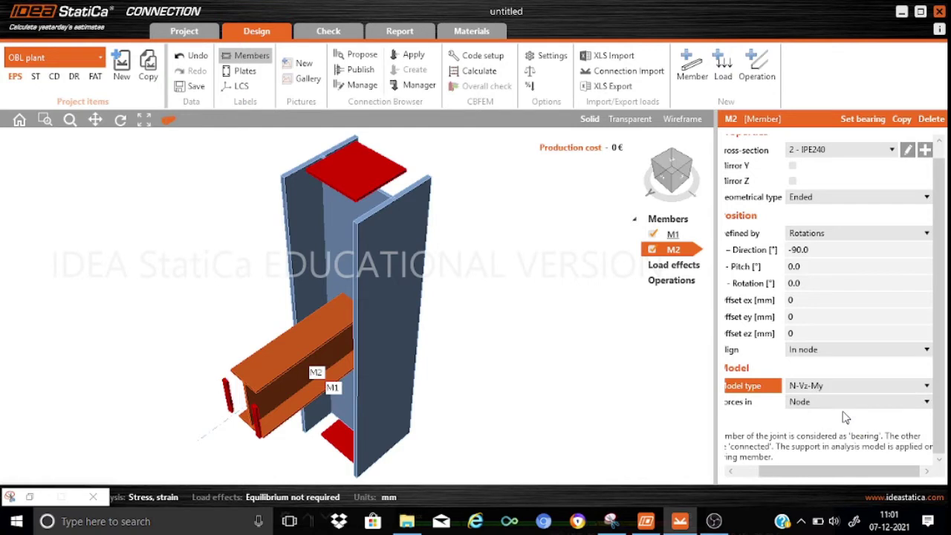
Apply the forces of the IPE240 member in Position, with an X distance of 55 mm
scroll(849, 474, left, 3)
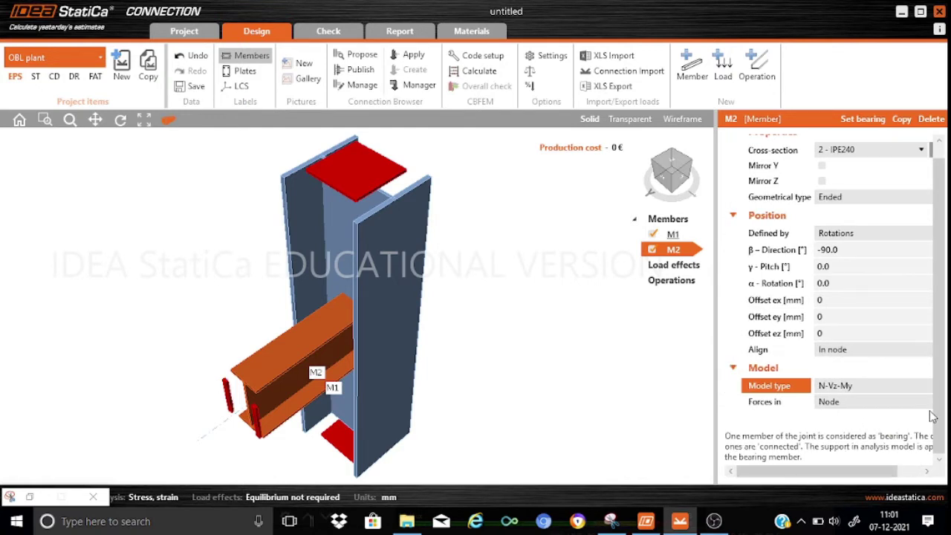
scroll(855, 476, right, 1)
drag(856, 476, 869, 476)
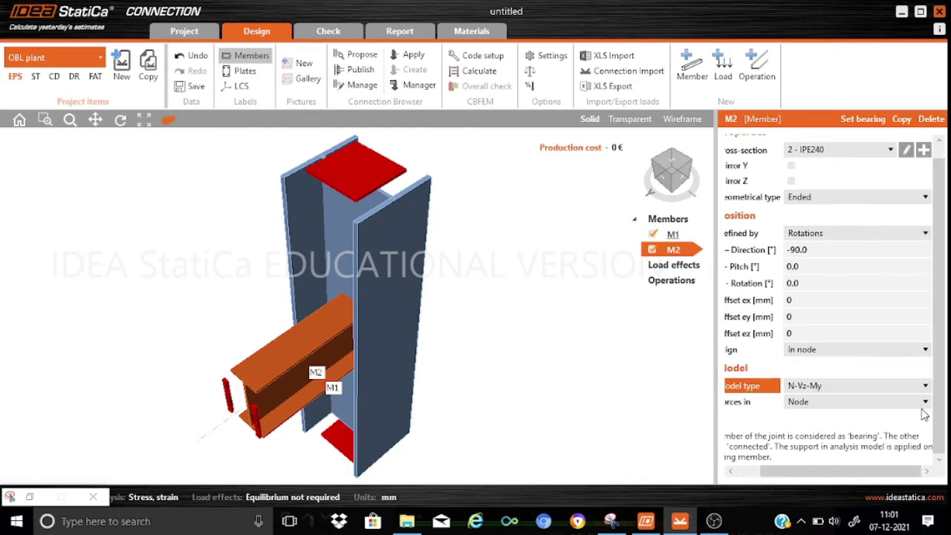
click(921, 405)
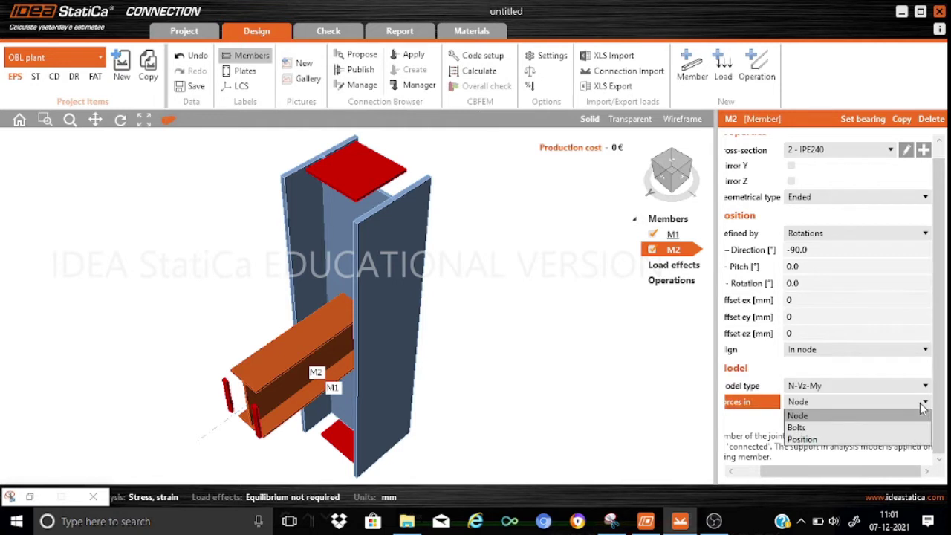
click(820, 440)
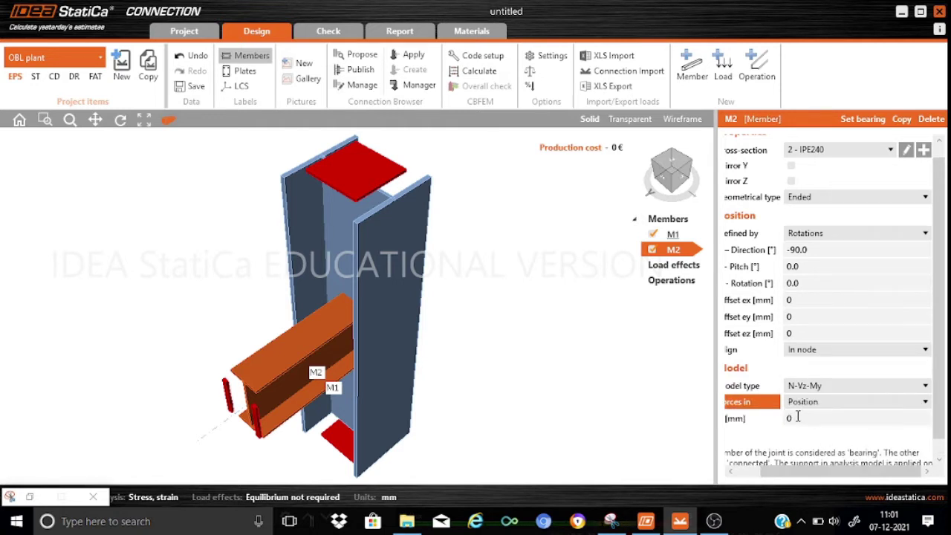
click(797, 418)
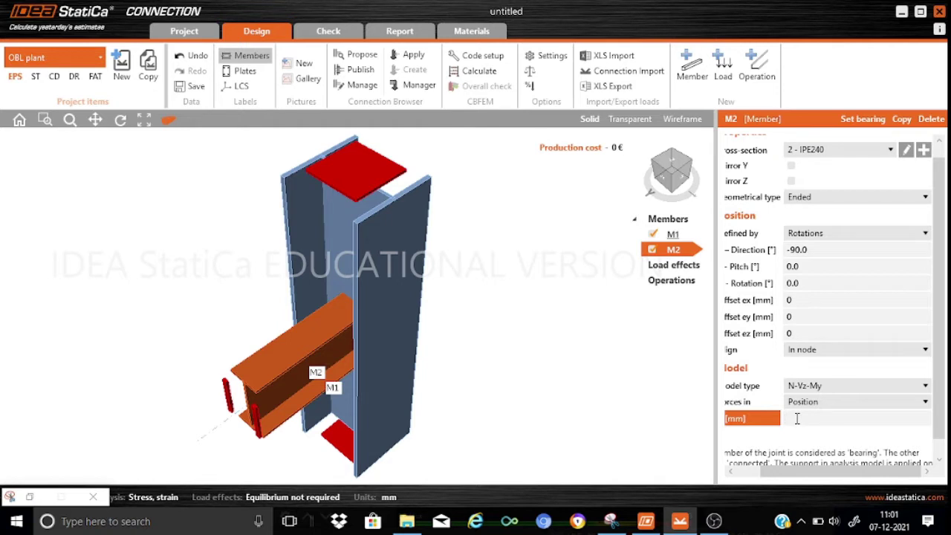
text(55)
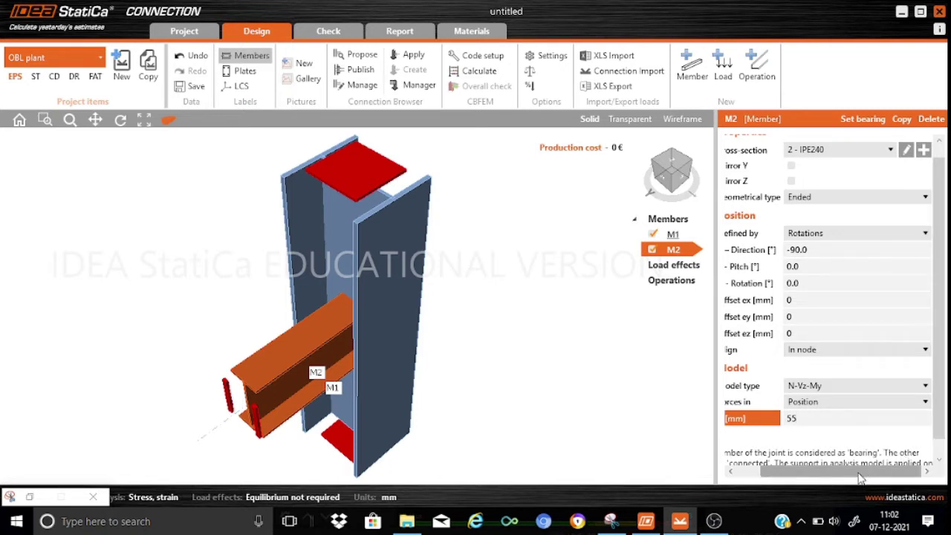
drag(860, 477, 810, 475)
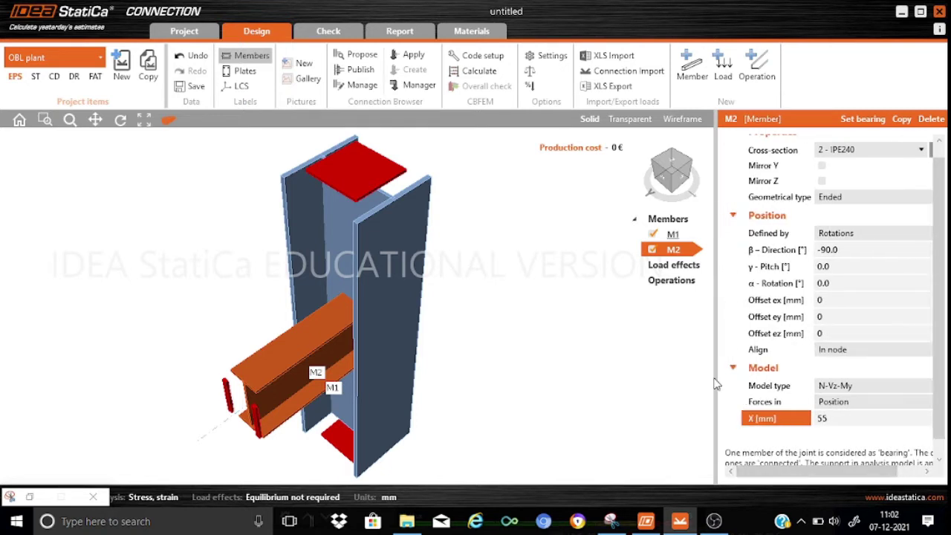
click(667, 343)
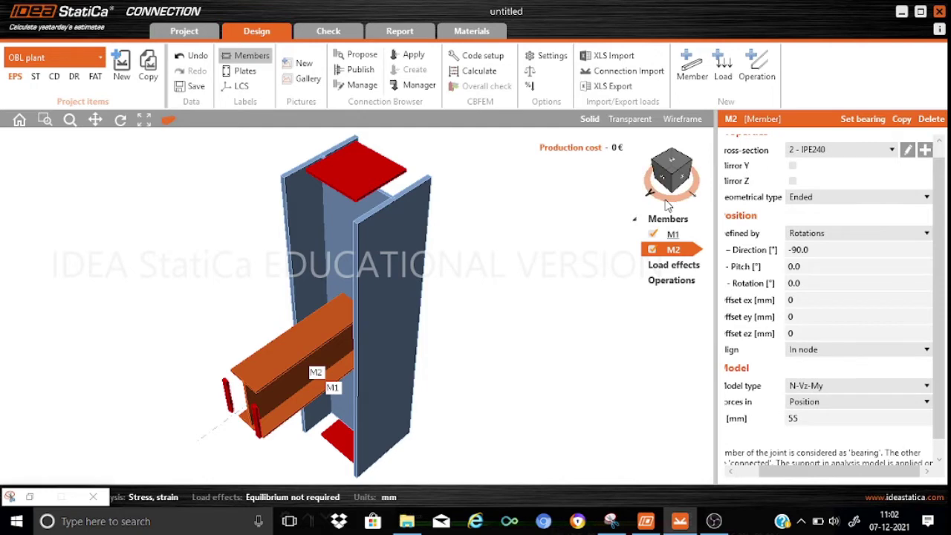
Add a third member to the connection
mouse_move(667, 206)
mouse_down()
mouse_move(686, 214)
mouse_move(661, 213)
mouse_up()
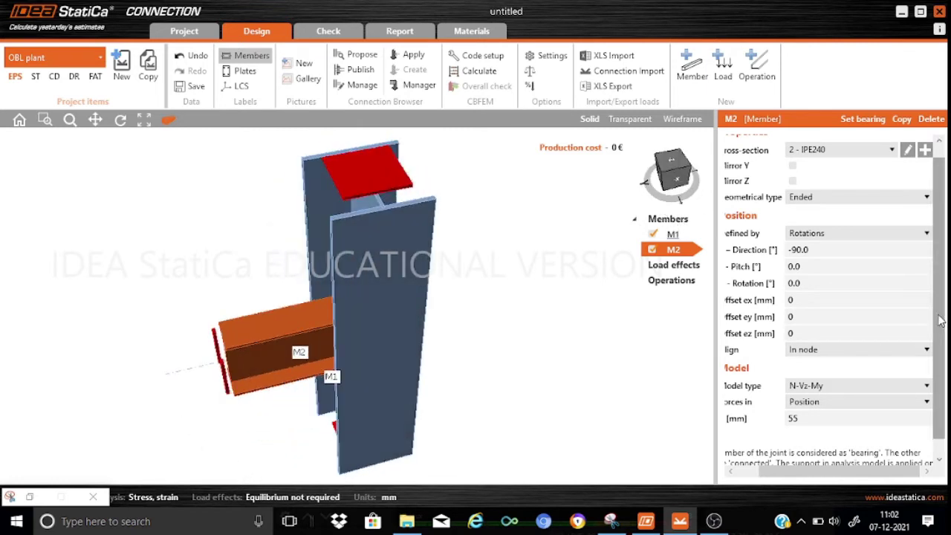
drag(940, 269, 938, 257)
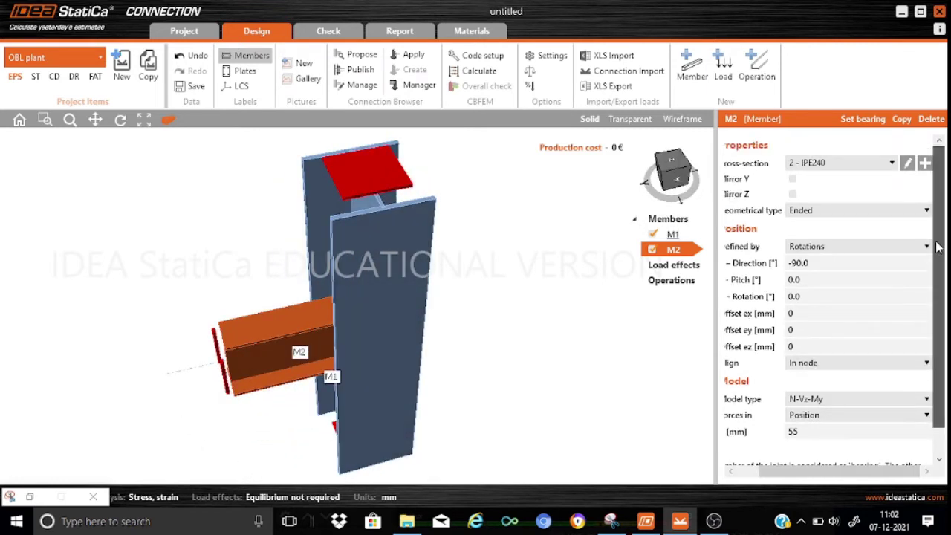
drag(797, 481, 765, 481)
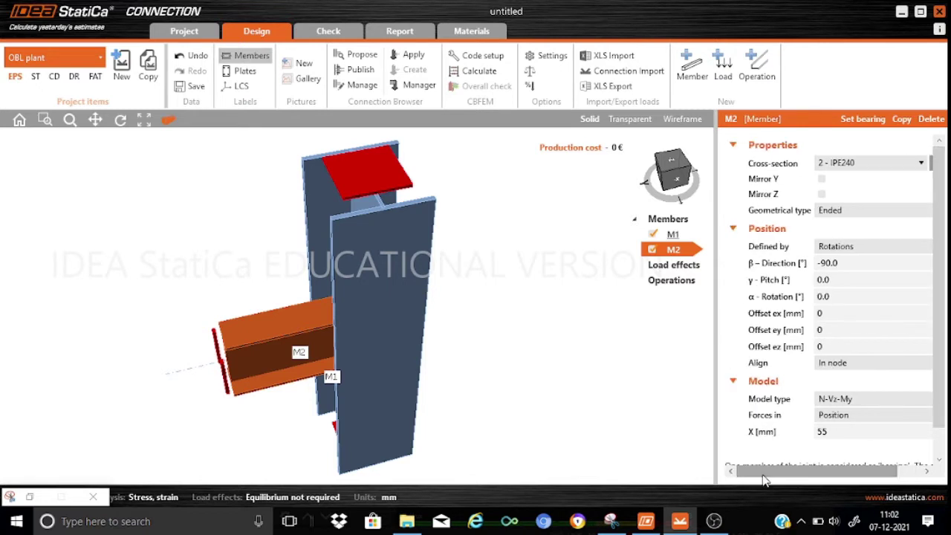
click(692, 67)
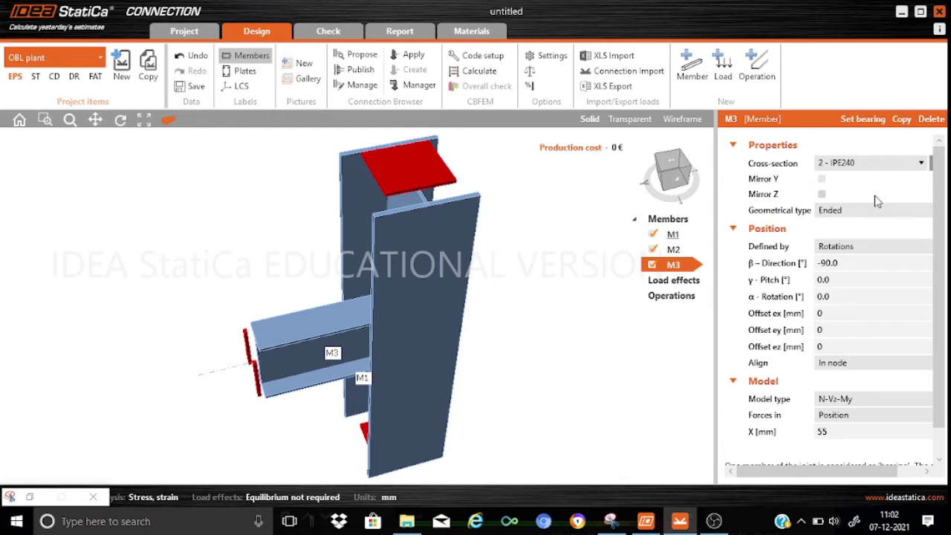
Assign the third member a new rolled I cross-section of shape IPE330
click(921, 163)
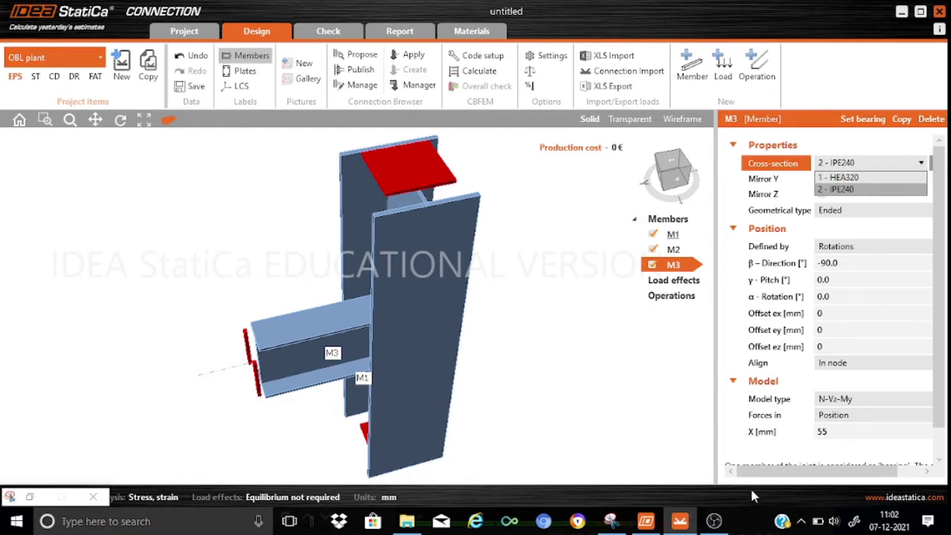
click(662, 449)
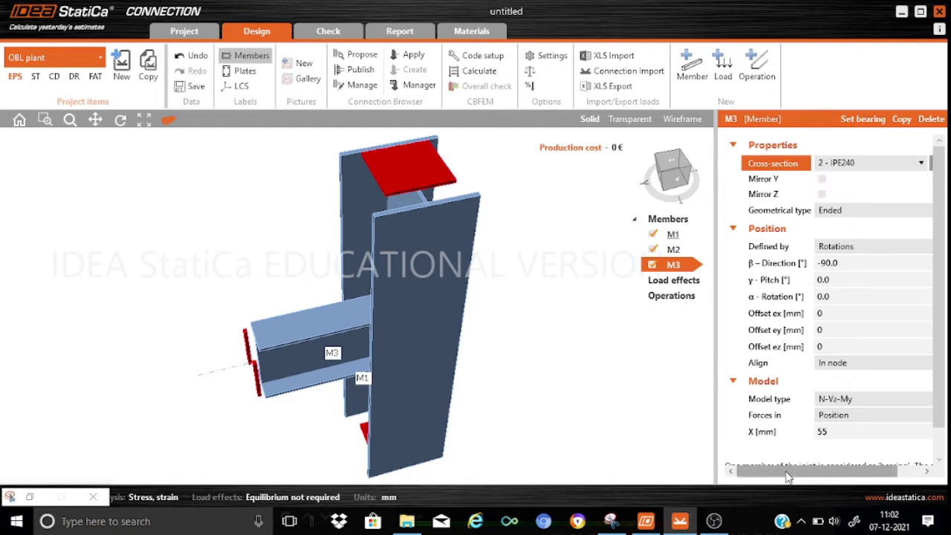
drag(789, 474, 862, 472)
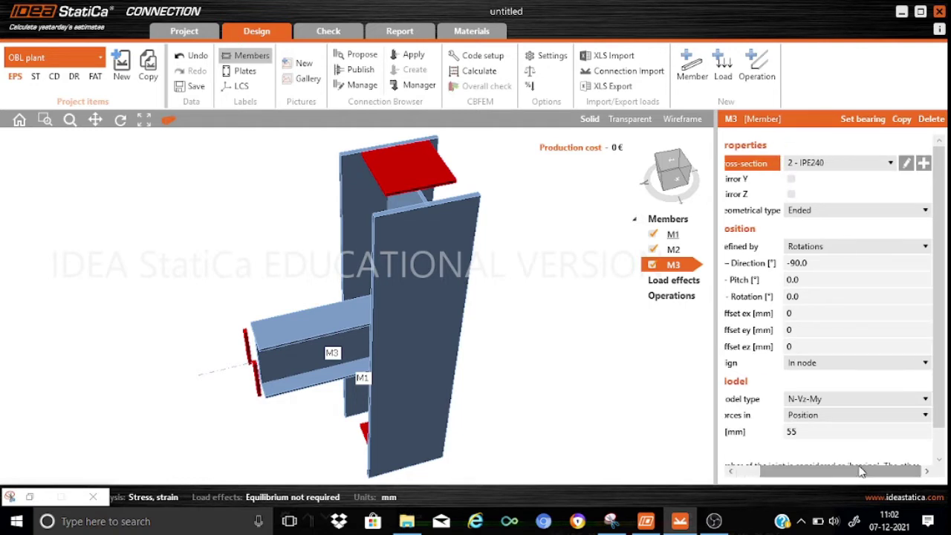
click(924, 169)
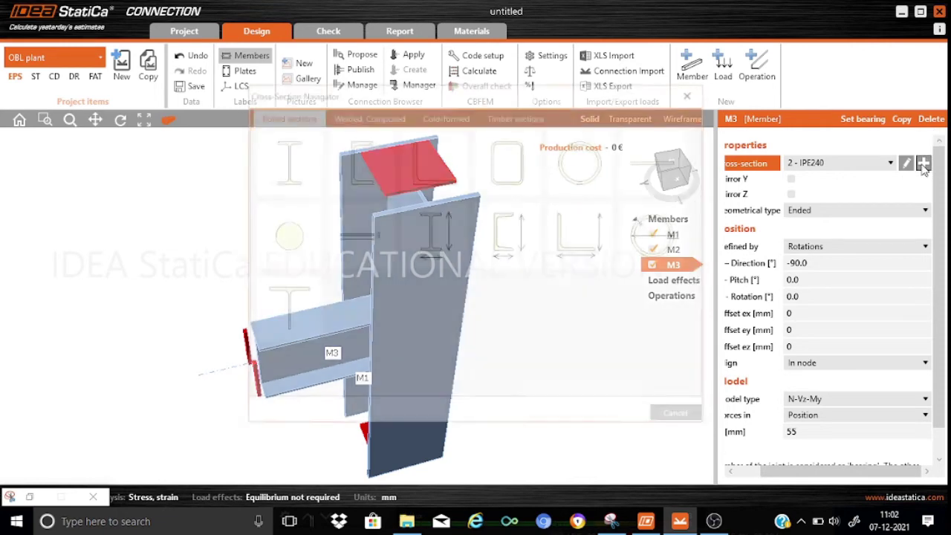
click(289, 171)
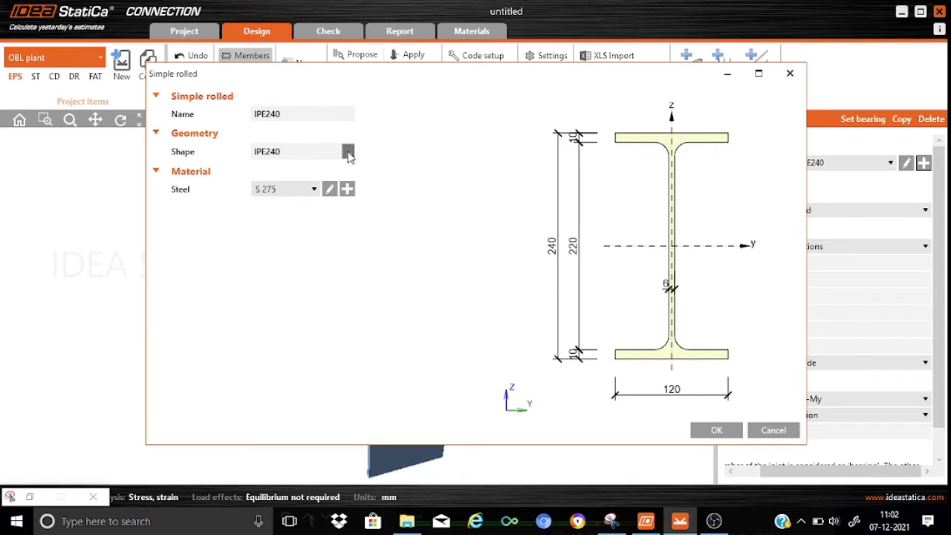
click(348, 153)
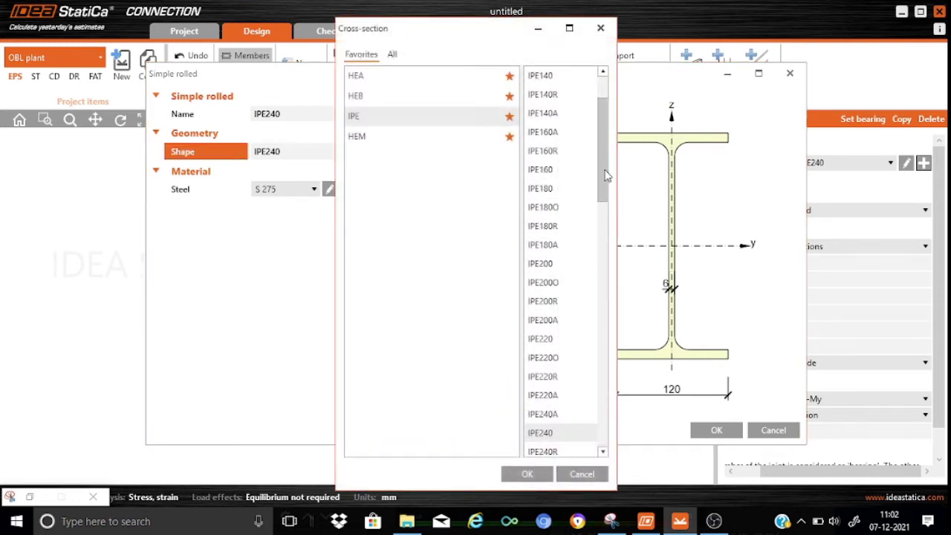
drag(605, 176, 604, 233)
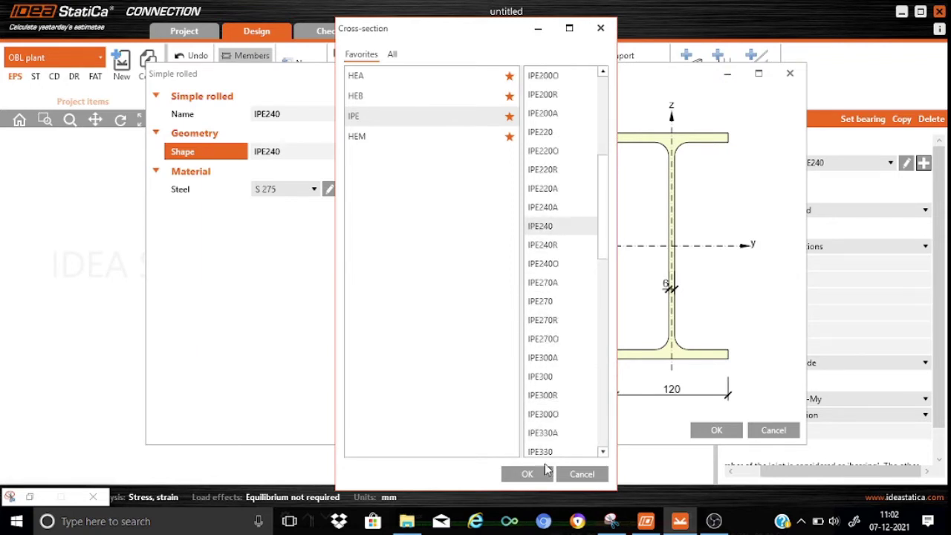
click(543, 452)
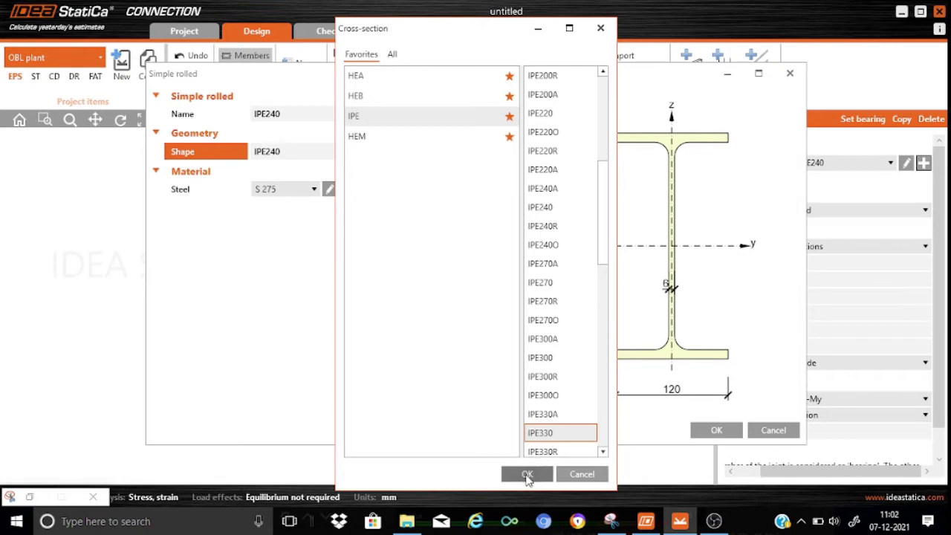
click(527, 475)
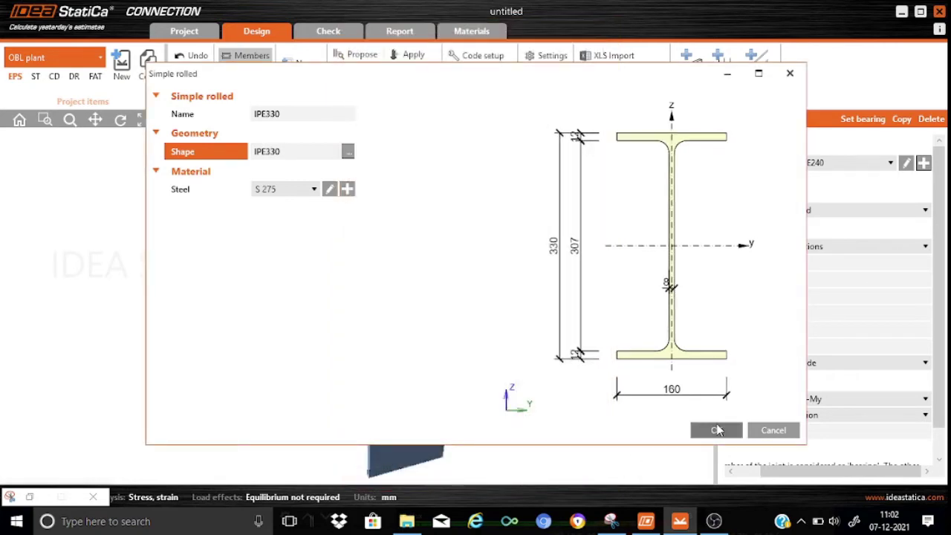
click(716, 431)
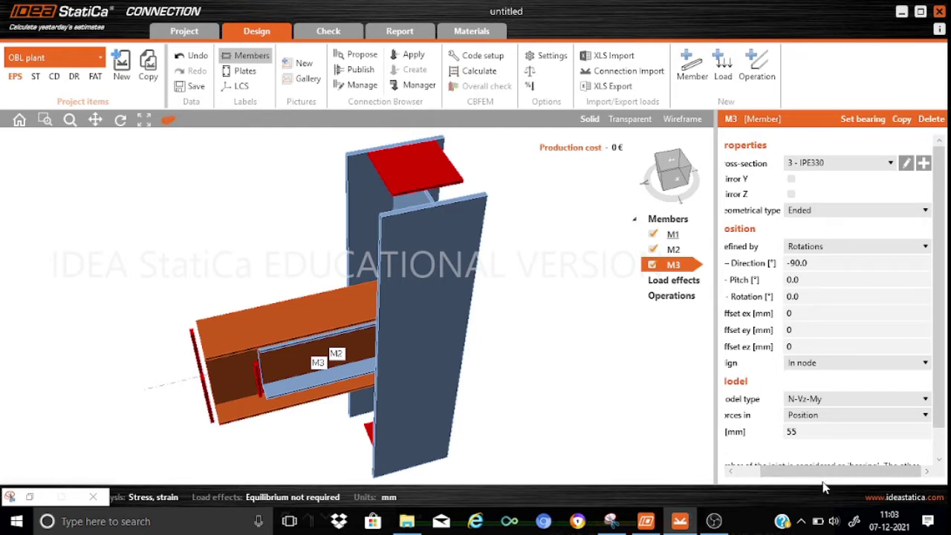
Set the direction of the IPE330 member to 0°
drag(824, 477, 782, 478)
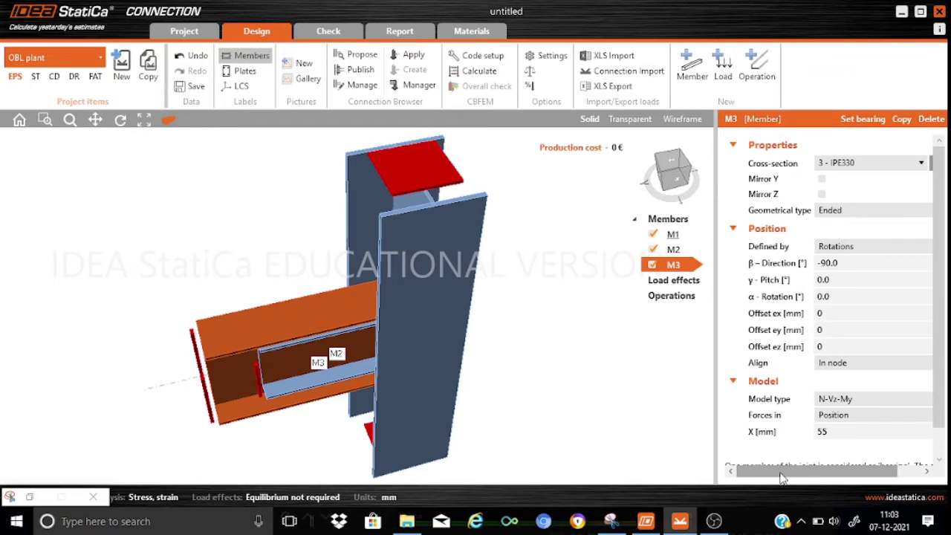
click(848, 261)
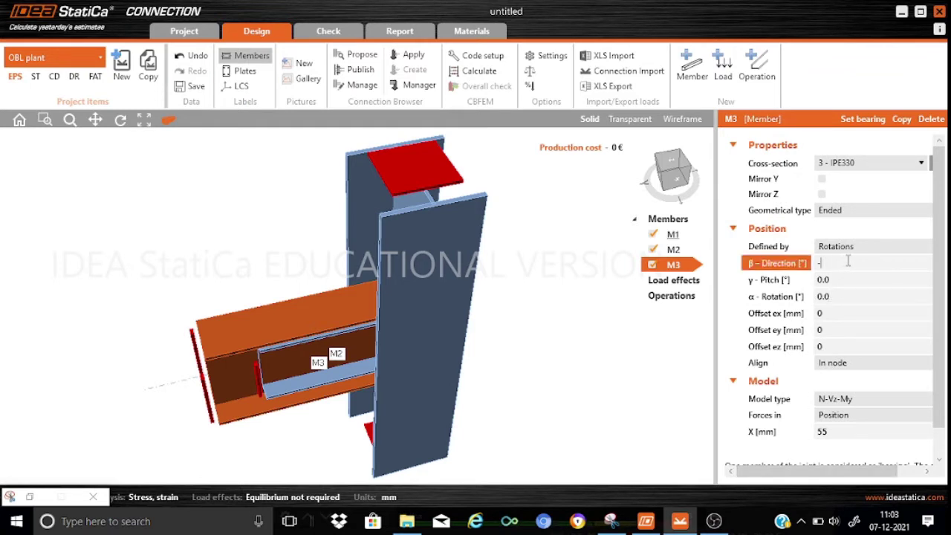
text(0)
click(847, 313)
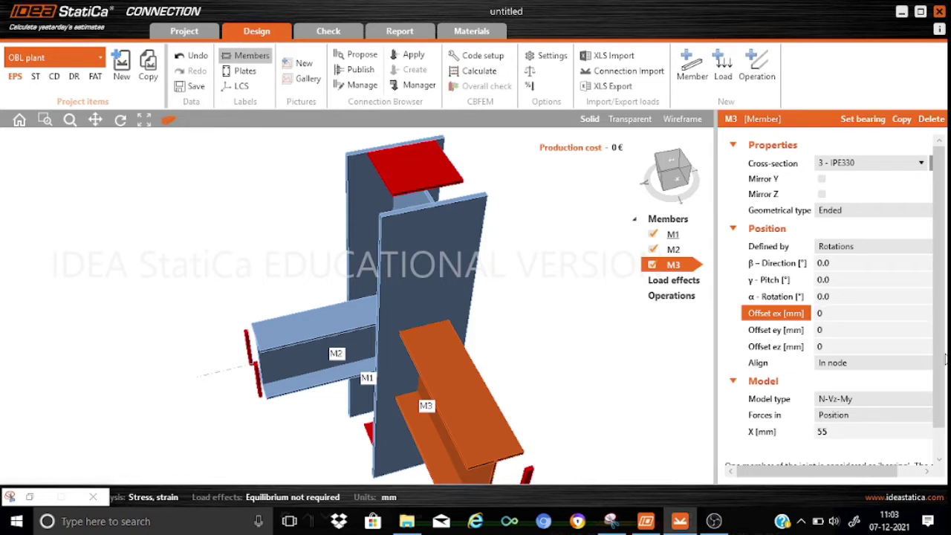
Set the X distance of the forces position on the IPE330 member to 155 mm
scroll(942, 372, down, 1)
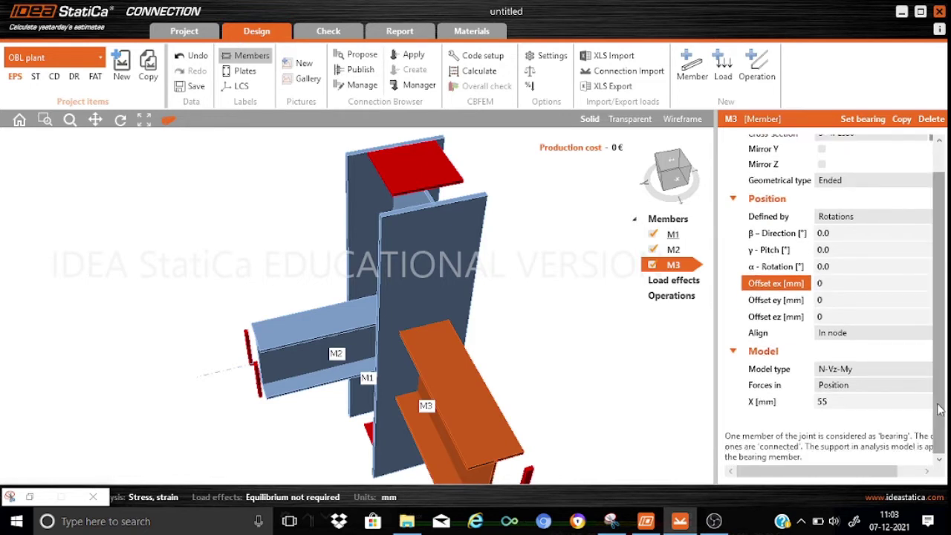
click(823, 403)
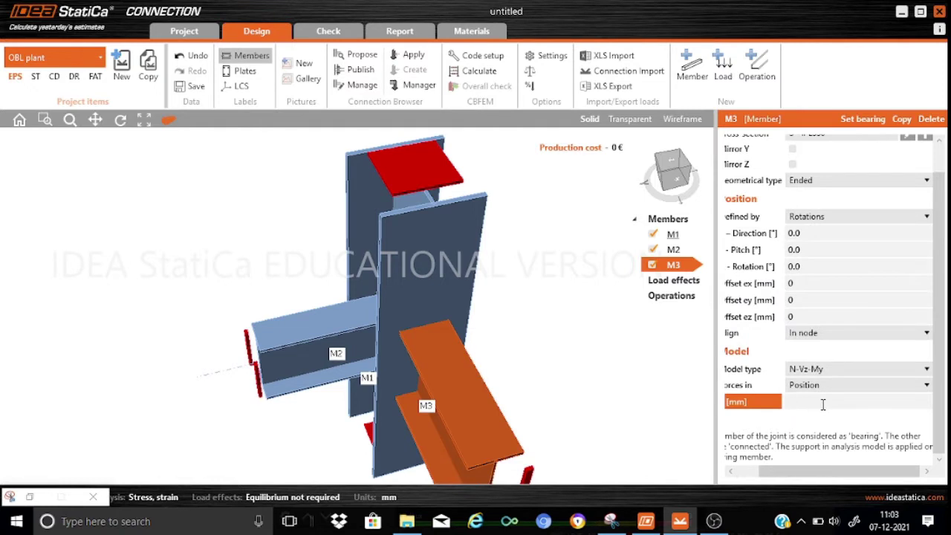
text(155)
drag(829, 473, 806, 473)
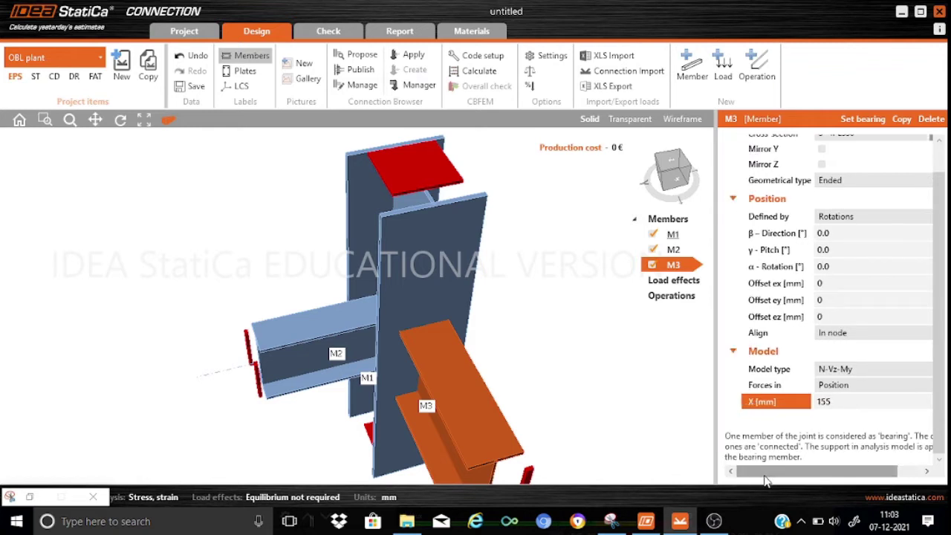
click(608, 379)
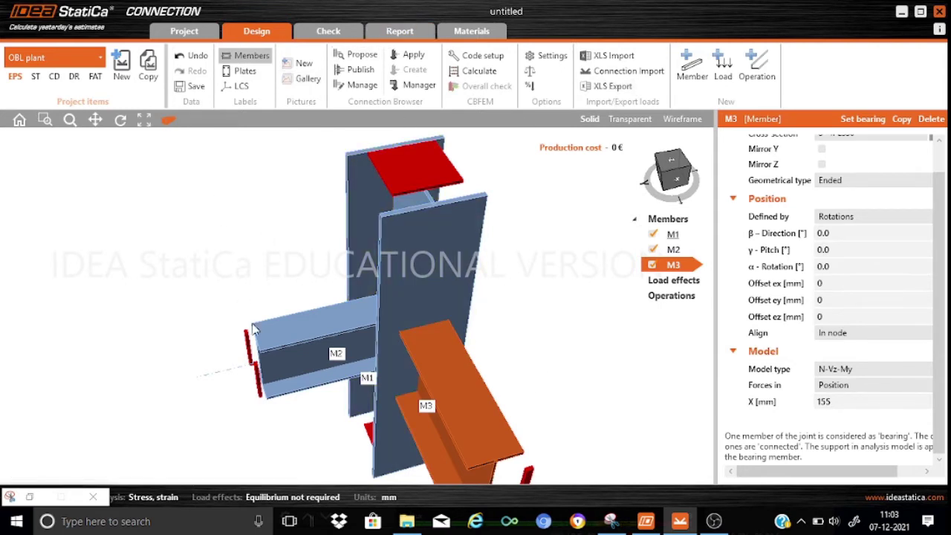
Examine from several sides how the IPE240 and IPE330 beams meet the HEA320 column
click(168, 121)
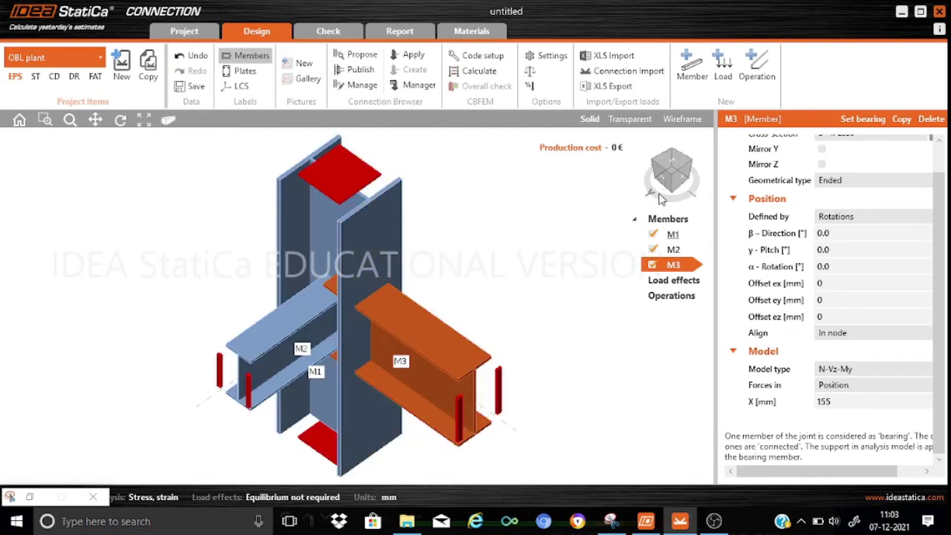
click(679, 206)
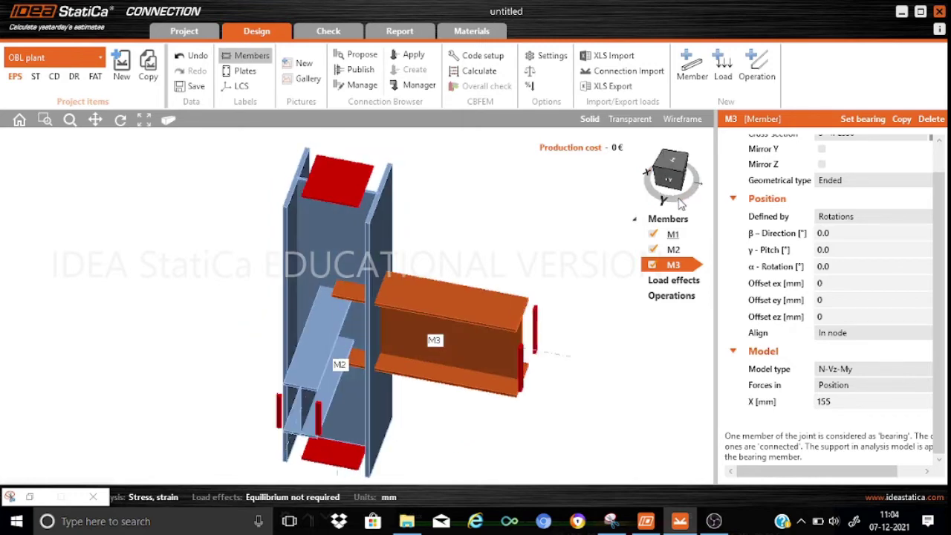
click(680, 206)
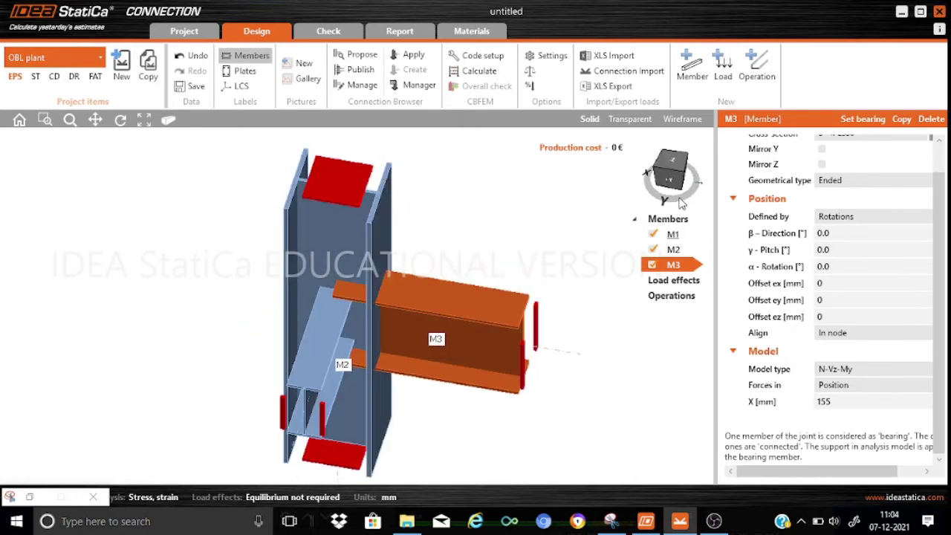
click(680, 205)
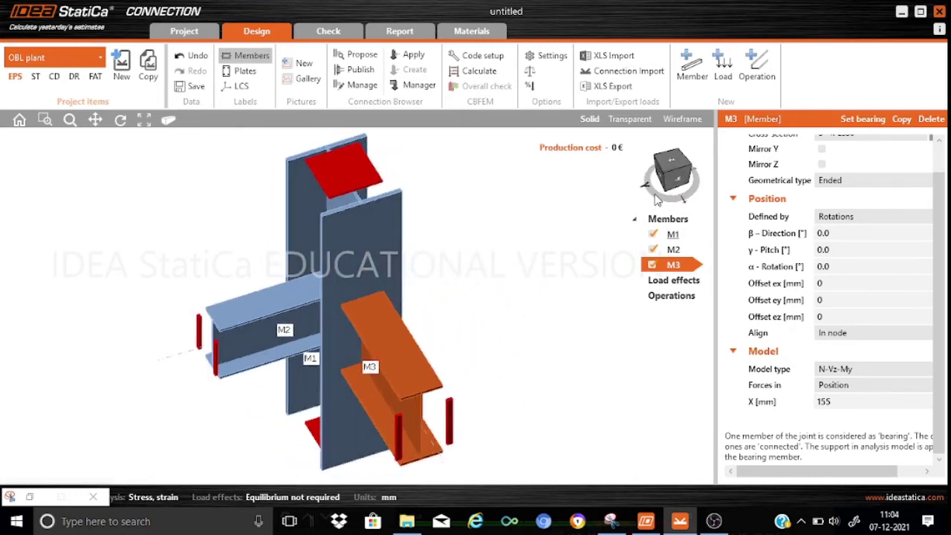
click(657, 199)
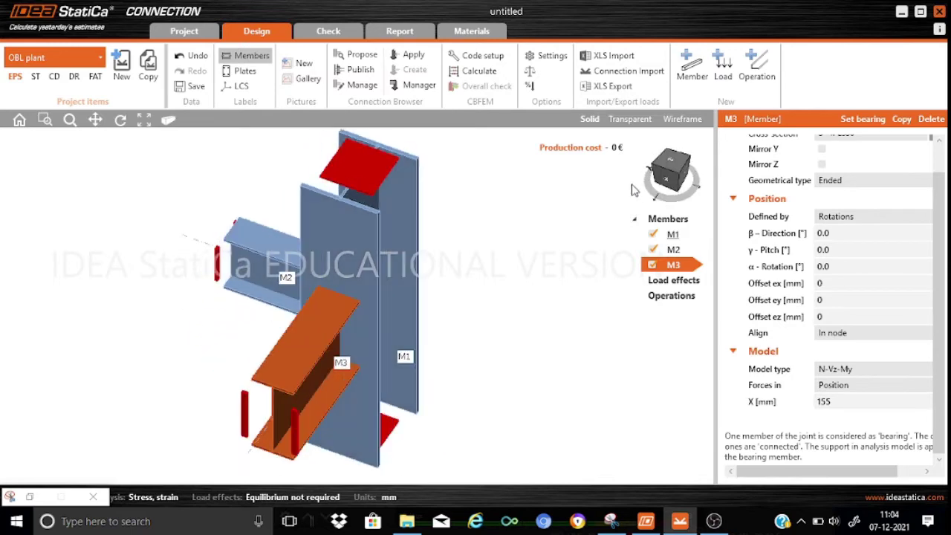
click(671, 195)
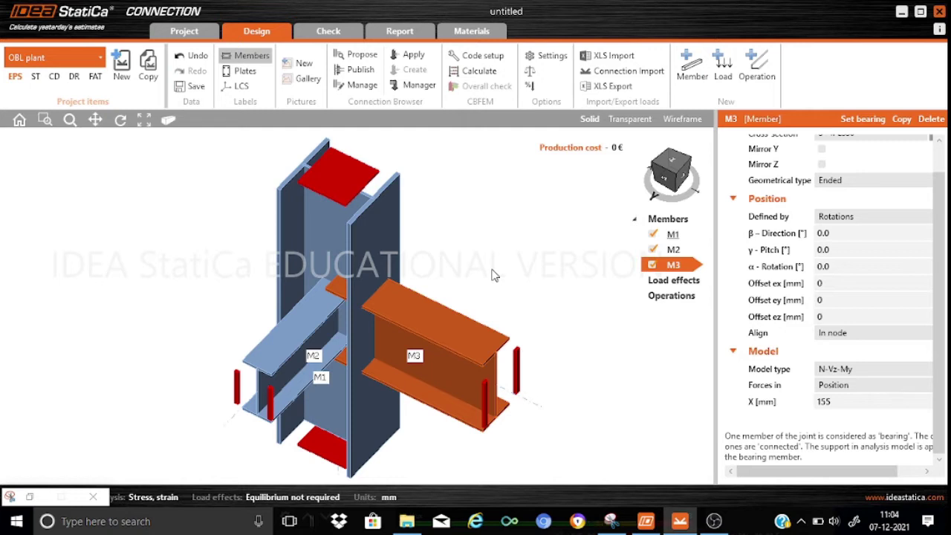
click(668, 183)
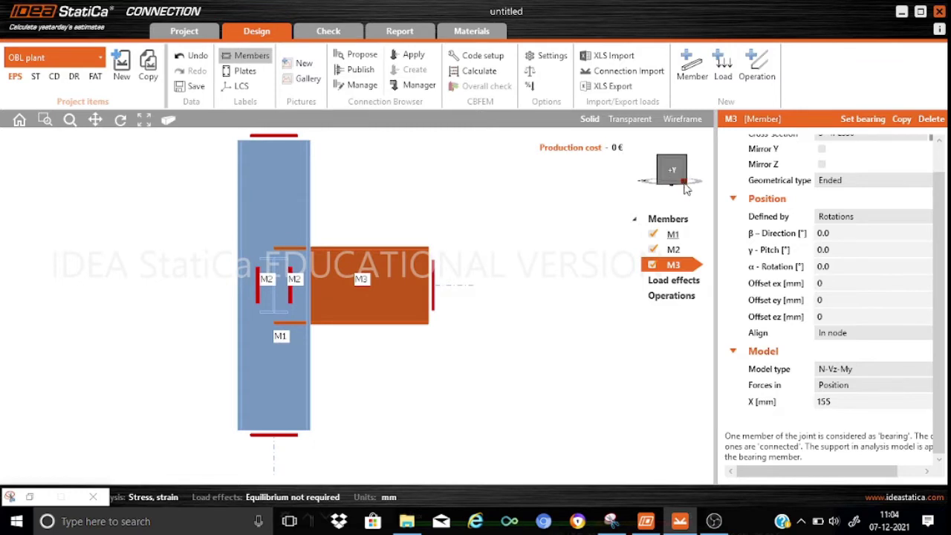
click(671, 178)
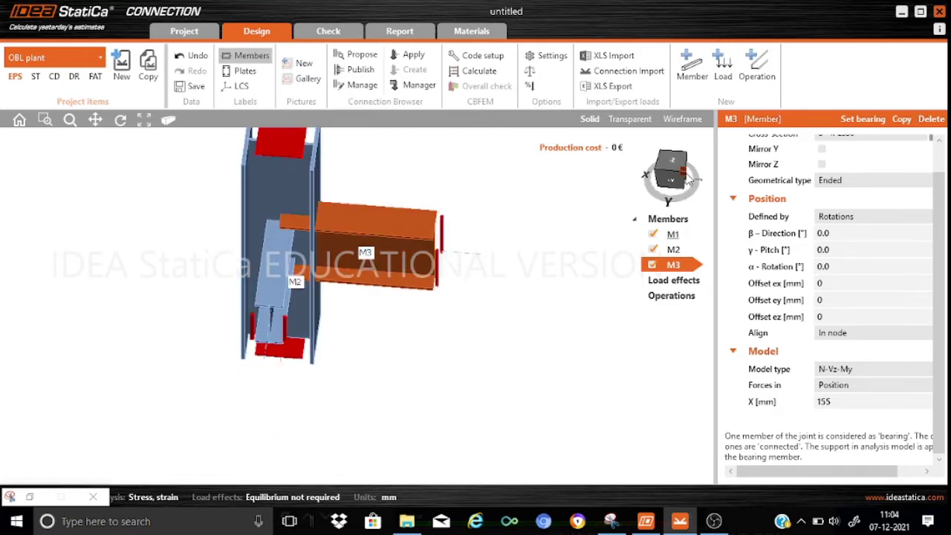
click(687, 200)
click(685, 204)
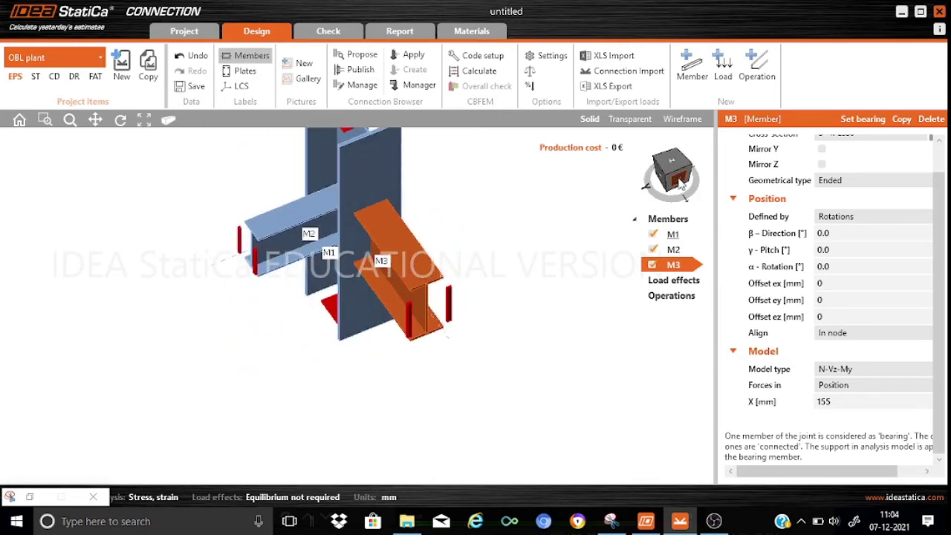
click(680, 175)
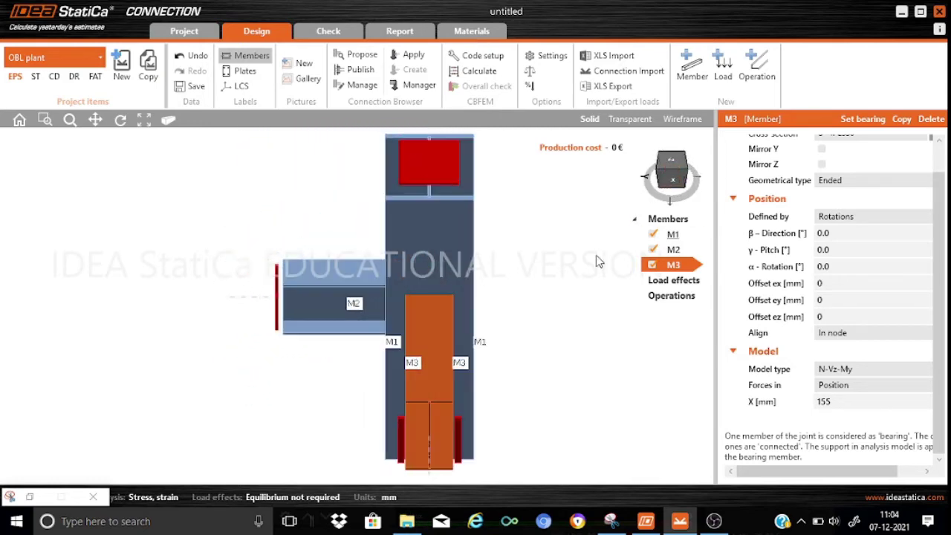
click(678, 182)
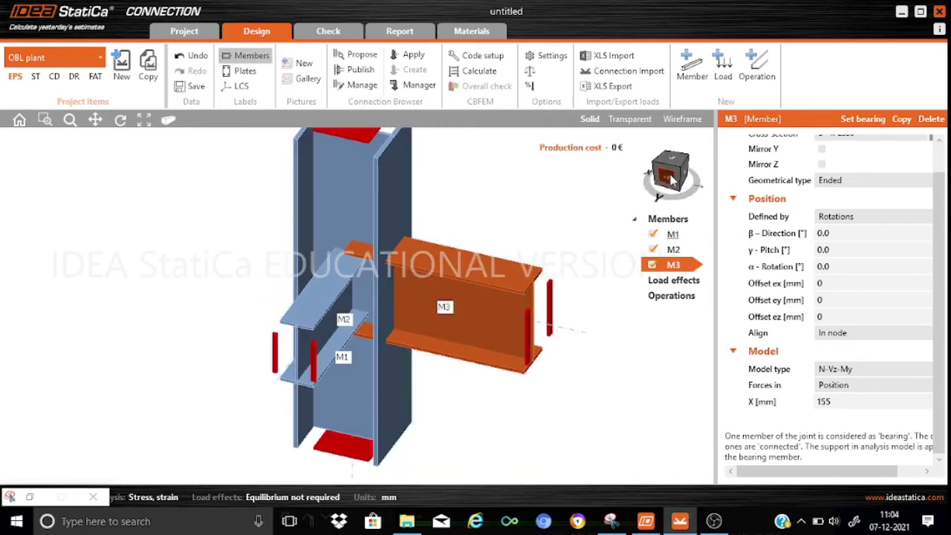
Set the ez offset of the IPE240 member to 45 mm to raise it towards the IPE330 beam's top flange
click(672, 179)
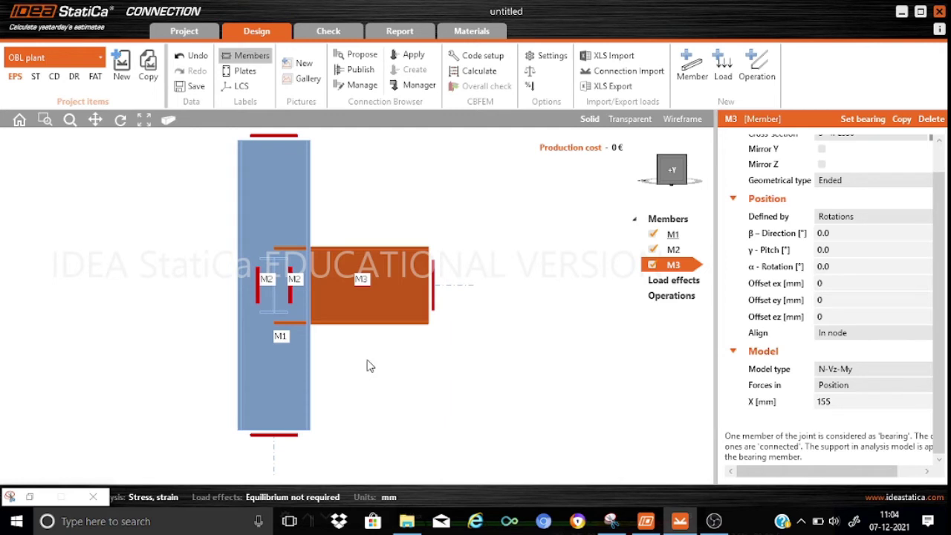
click(70, 121)
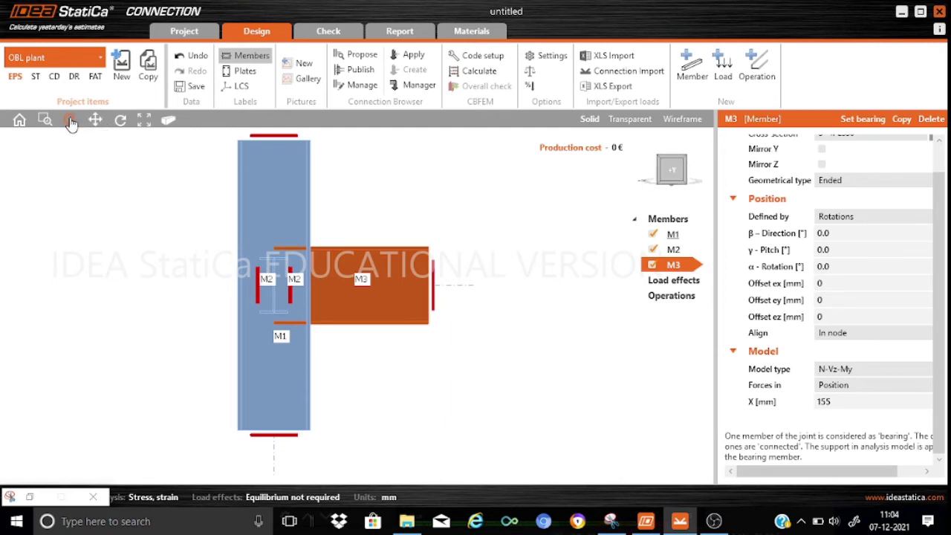
drag(334, 362, 323, 360)
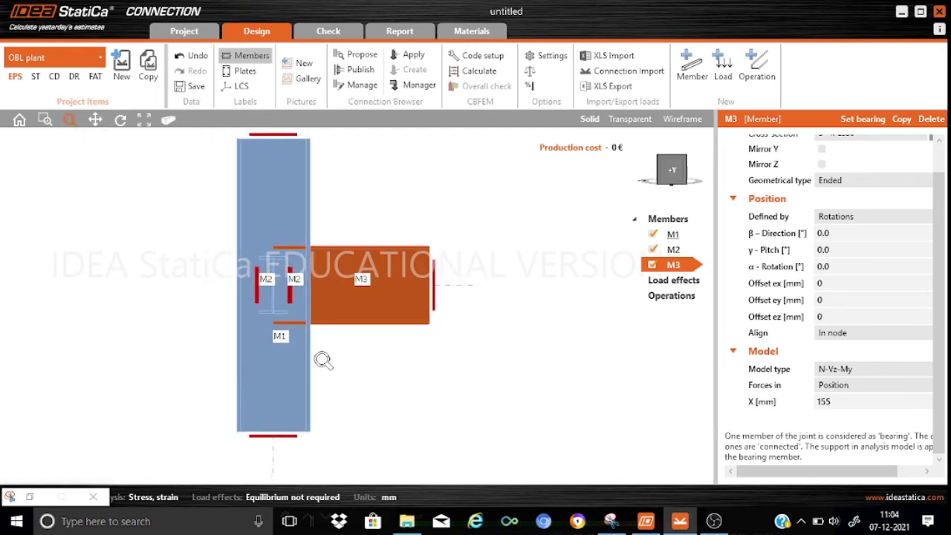
scroll(322, 360, up, 1)
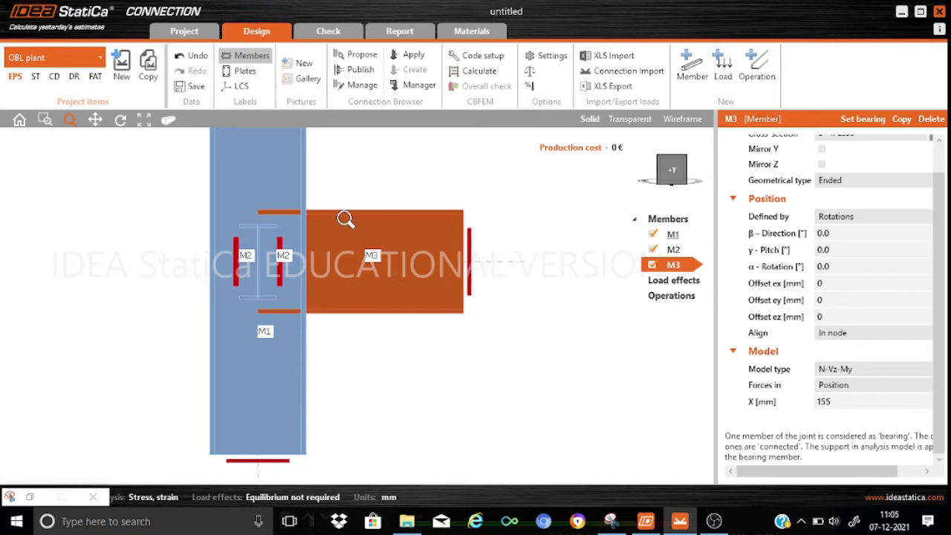
scroll(269, 238, up, 3)
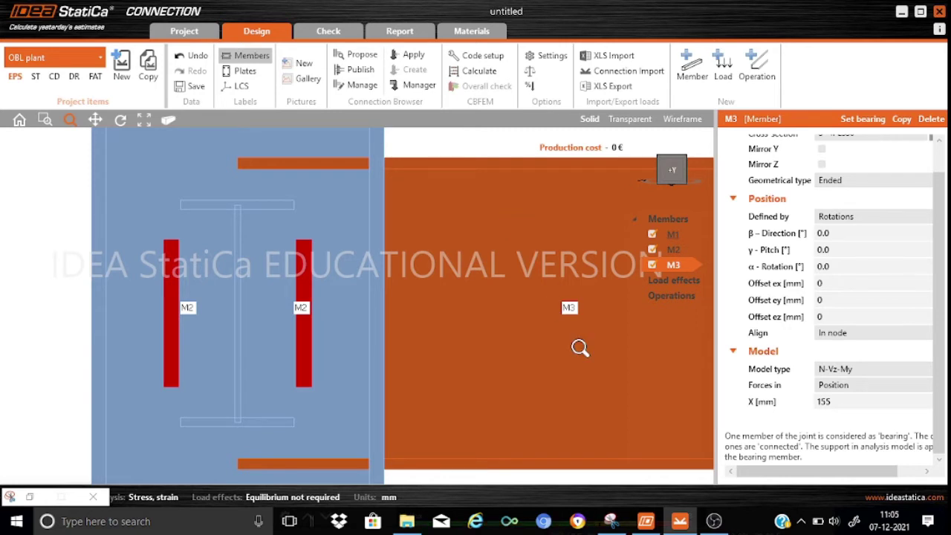
click(681, 250)
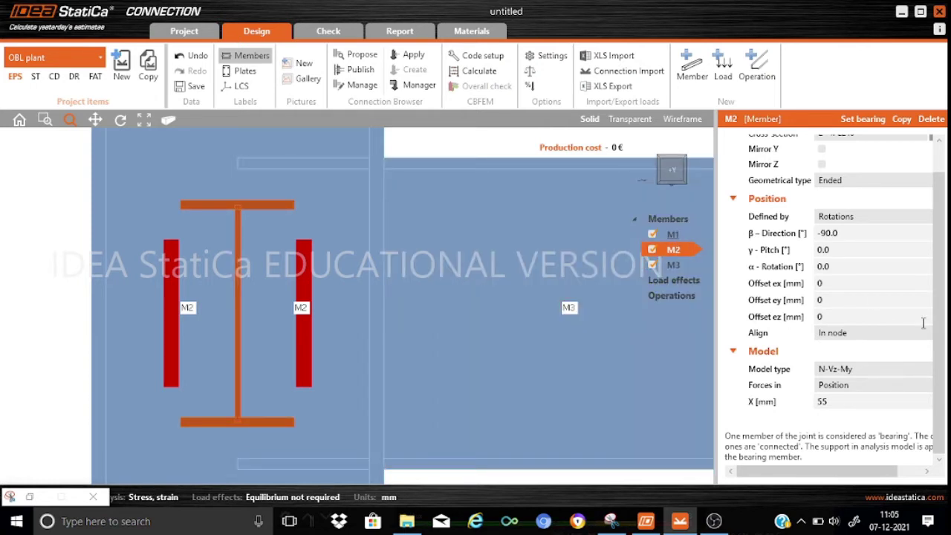
click(825, 317)
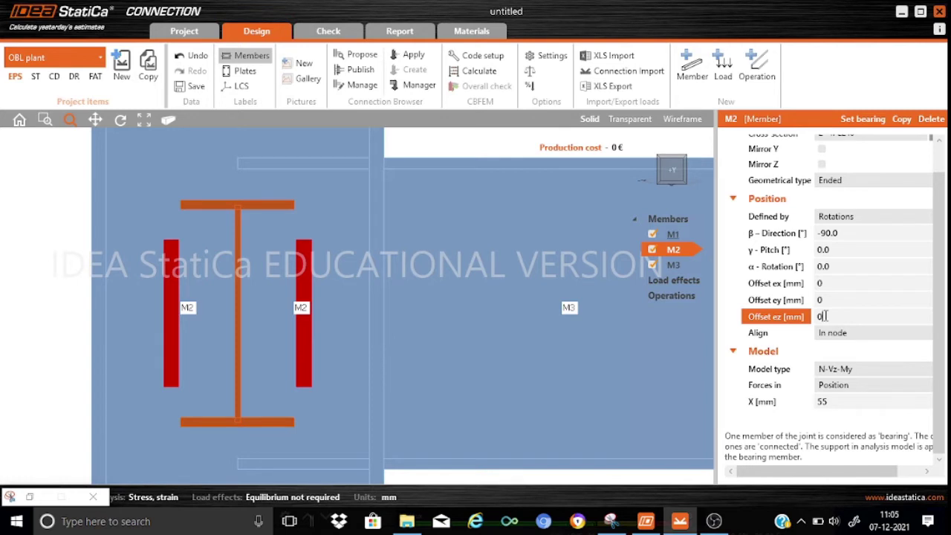
text(45)
key(Tab)
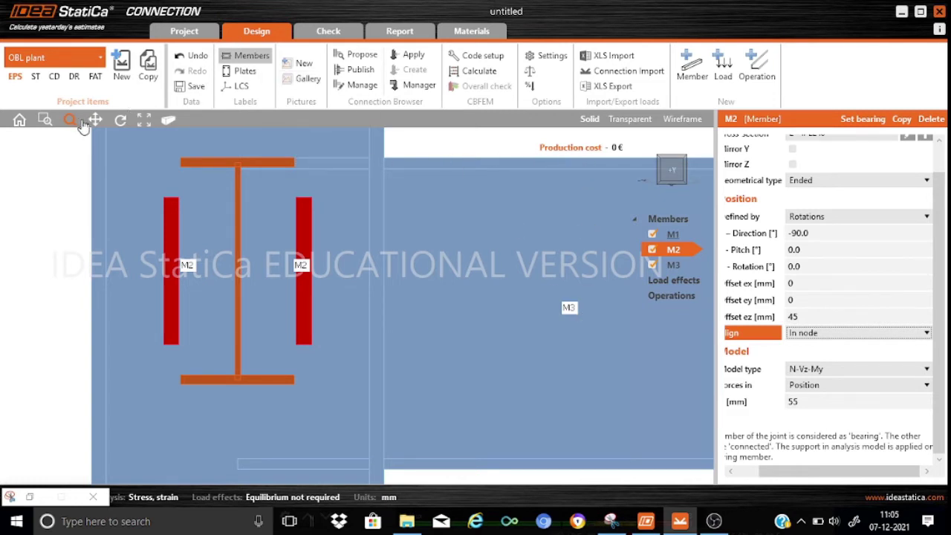
click(170, 121)
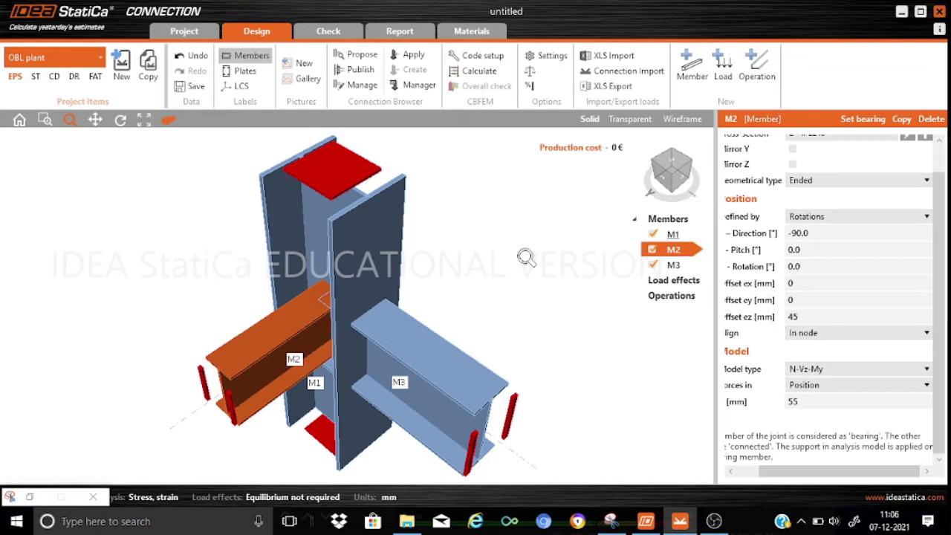
Add a beam-to-column fin plate operation for the IPE240 member with M16 8.8 bolts
click(757, 70)
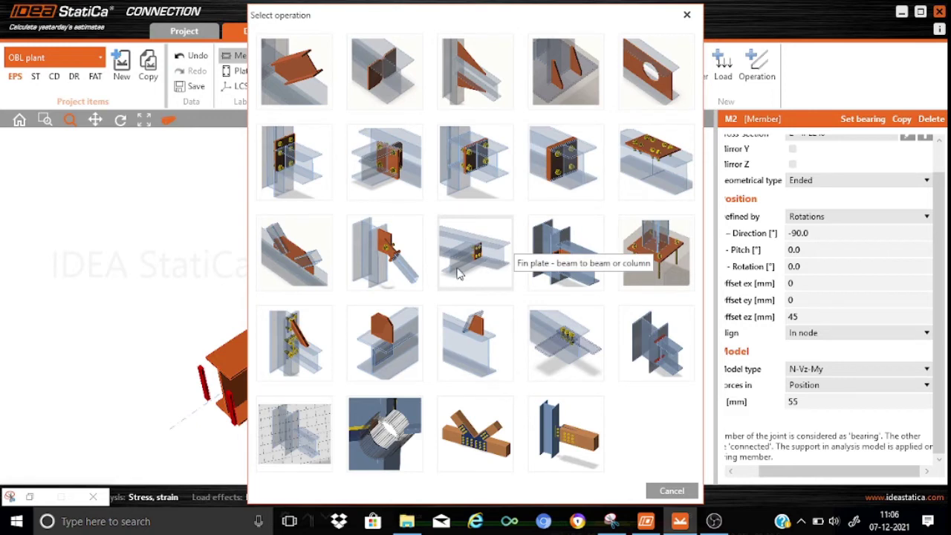
click(458, 273)
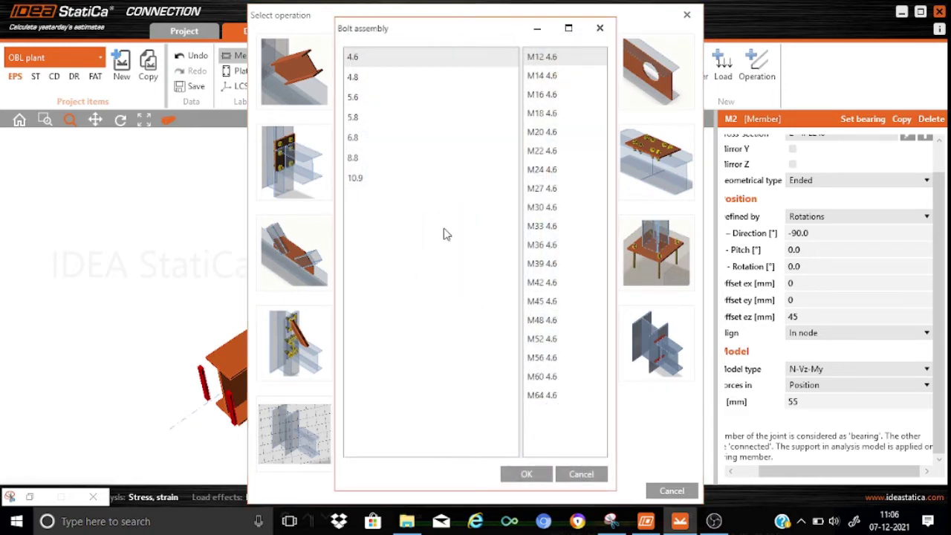
click(376, 165)
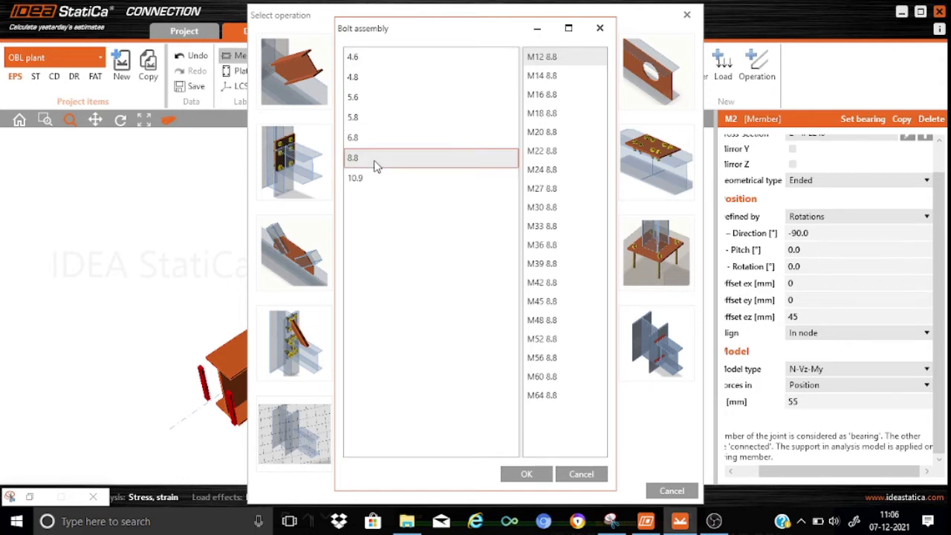
click(558, 97)
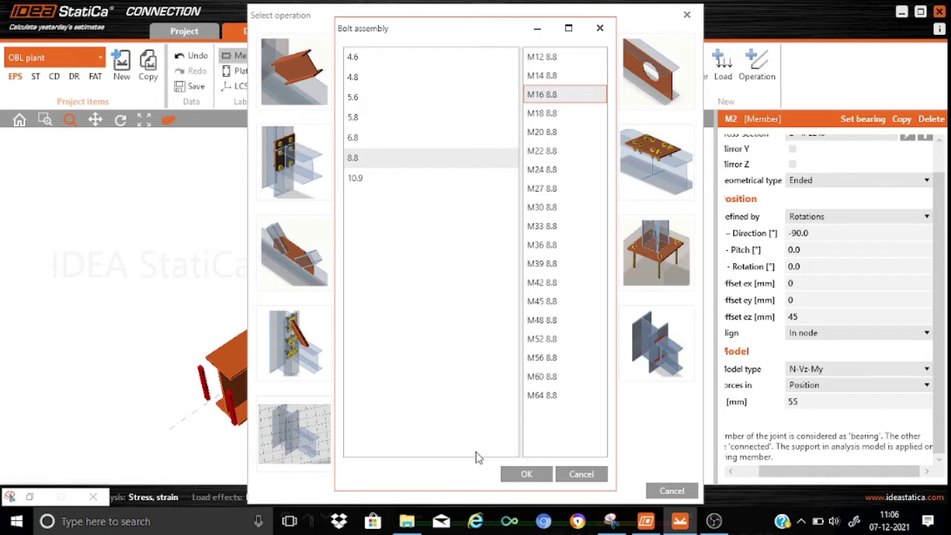
click(524, 476)
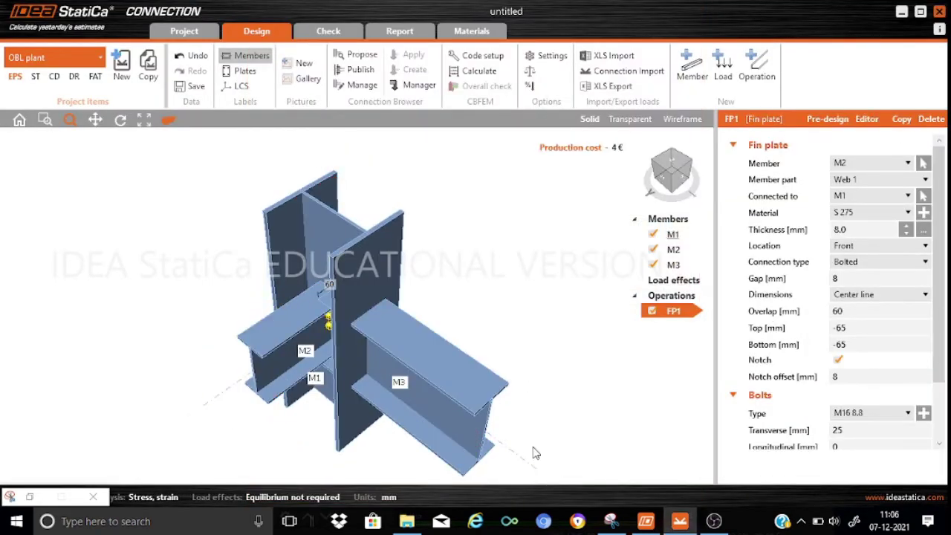
Inspect the fin plate and its bolts on the IPE240 beam web up close from both sides
scroll(536, 453, up, 1)
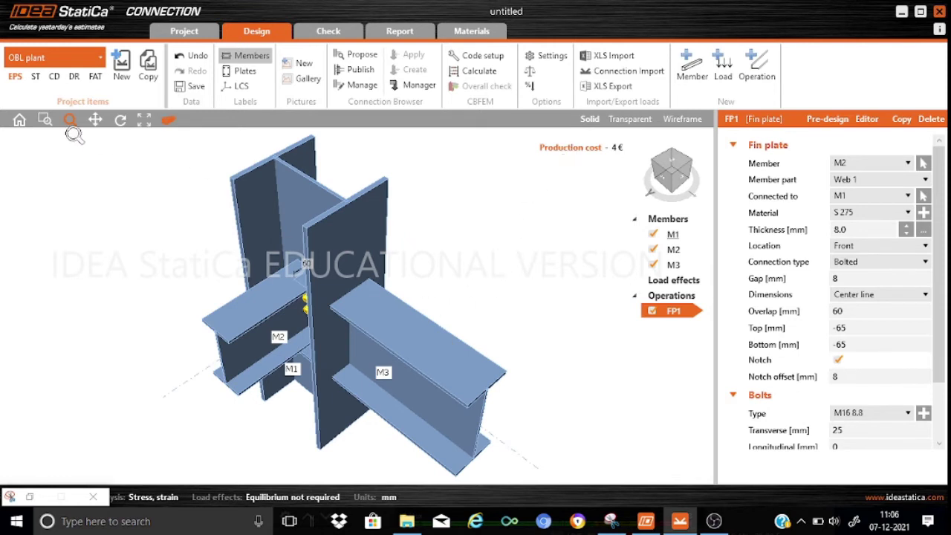
click(121, 120)
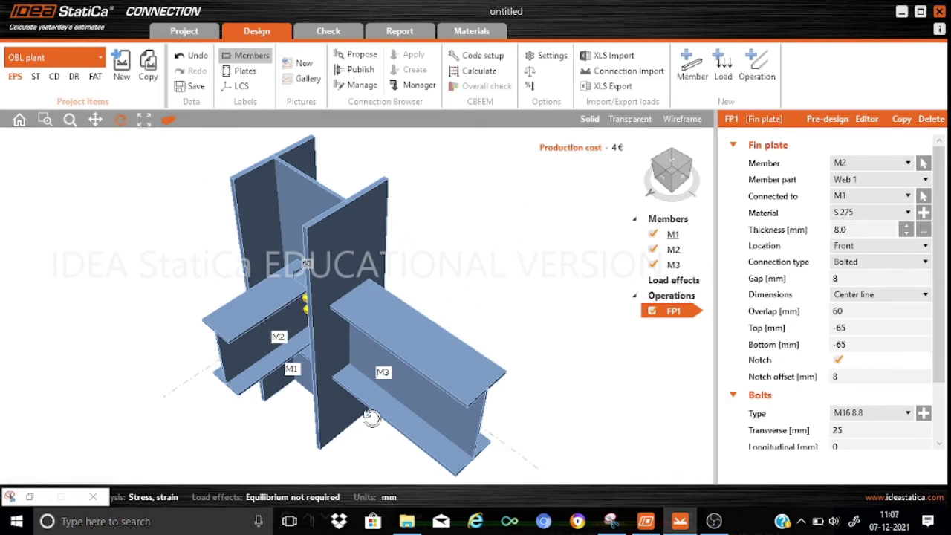
drag(367, 418, 388, 364)
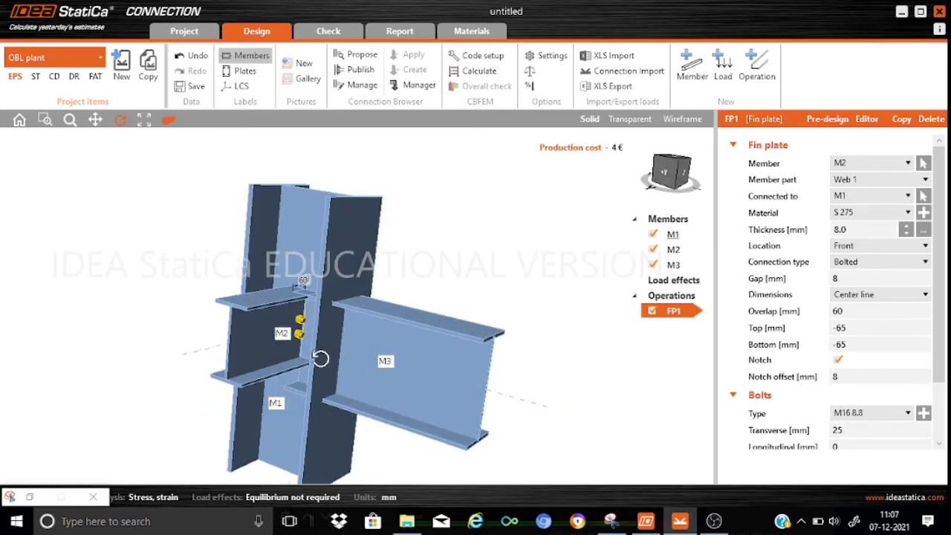
scroll(277, 357, up, 4)
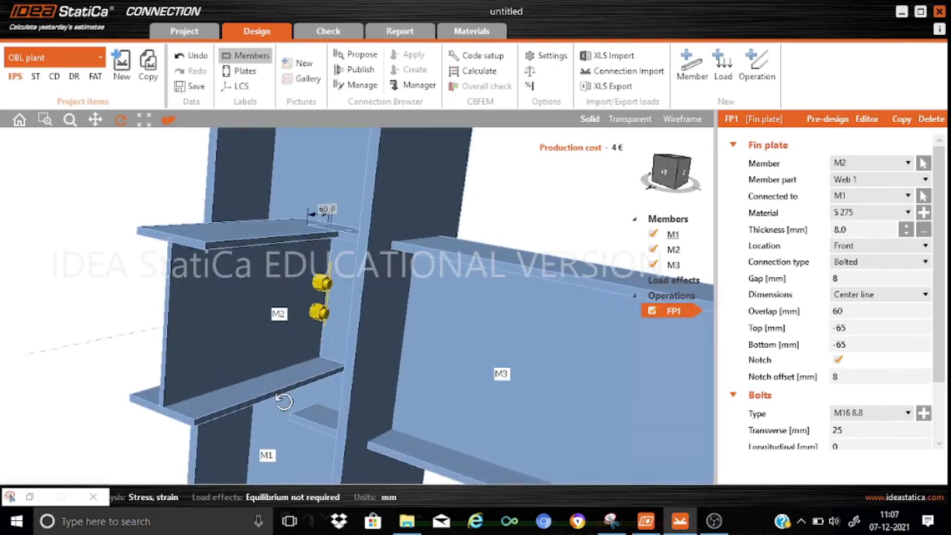
drag(284, 402, 386, 412)
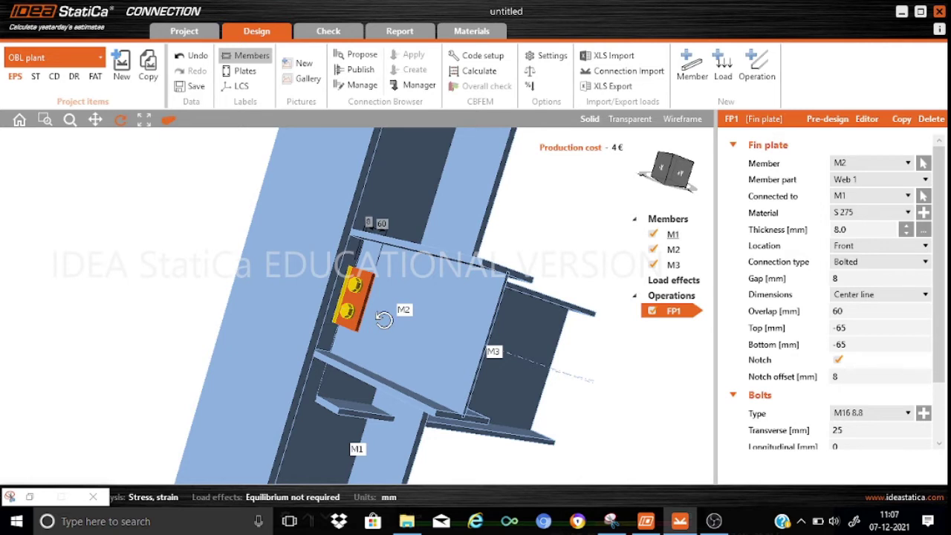
drag(420, 383, 412, 383)
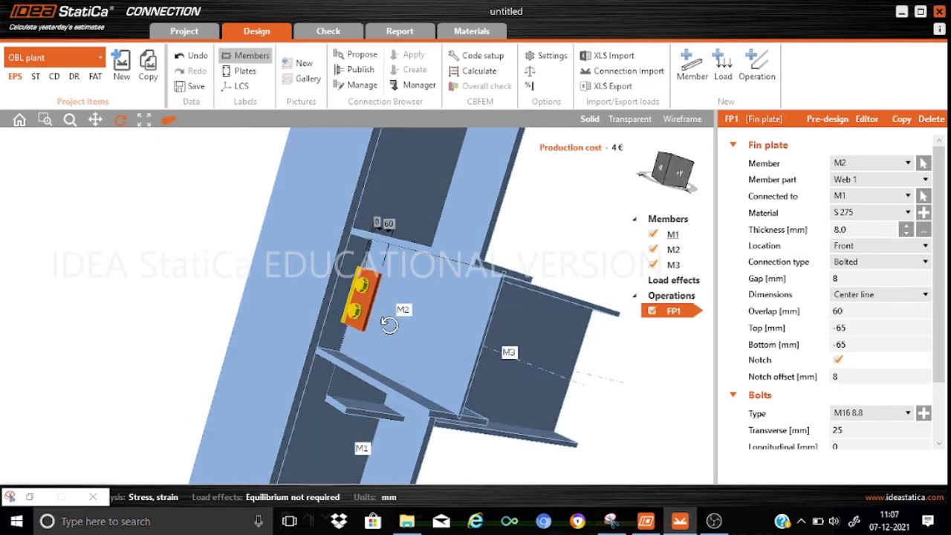
Set the IPE240 fin plate's thickness to 10 mm and its location to Rear
drag(453, 343, 363, 334)
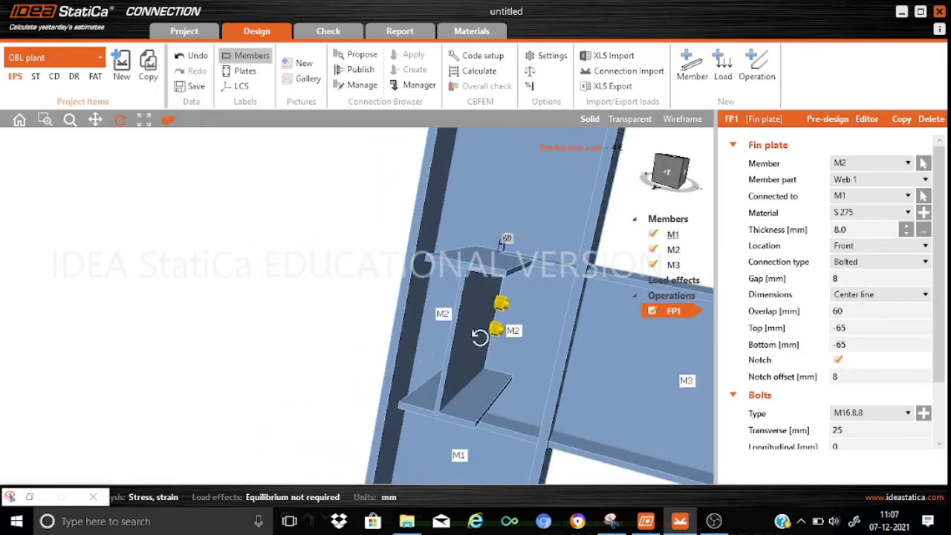
drag(480, 338, 460, 347)
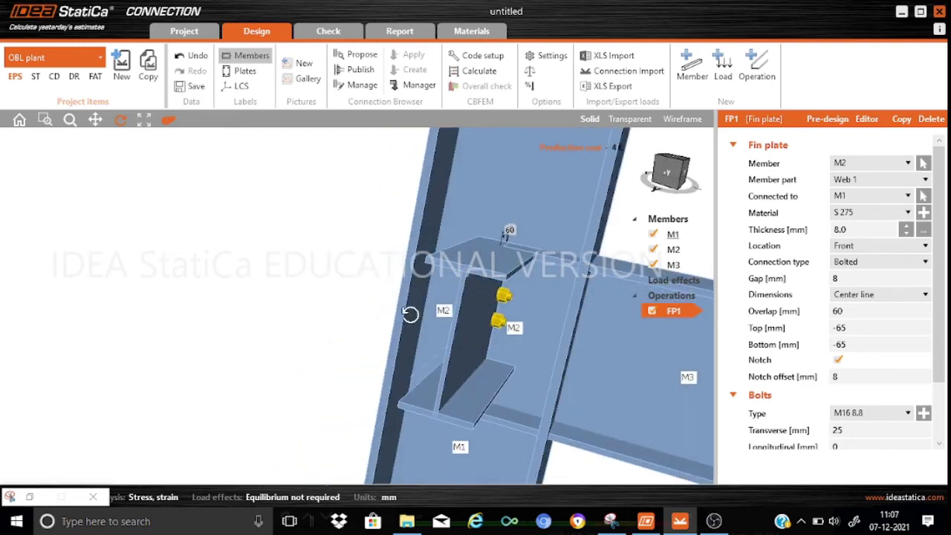
click(169, 121)
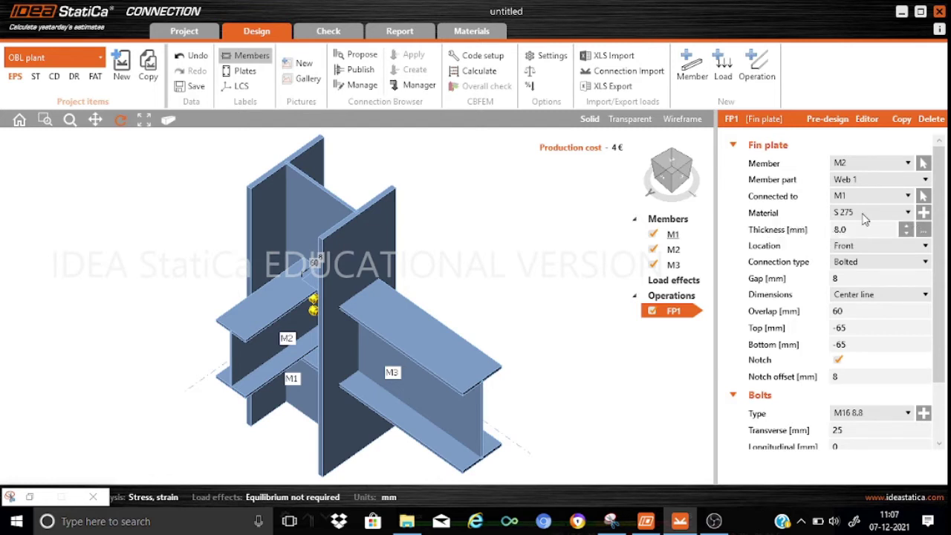
click(906, 225)
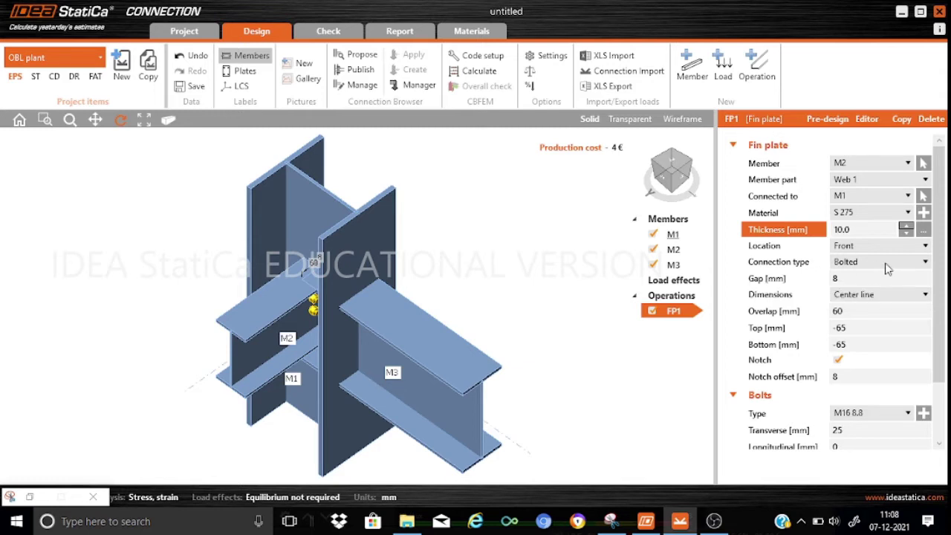
click(925, 248)
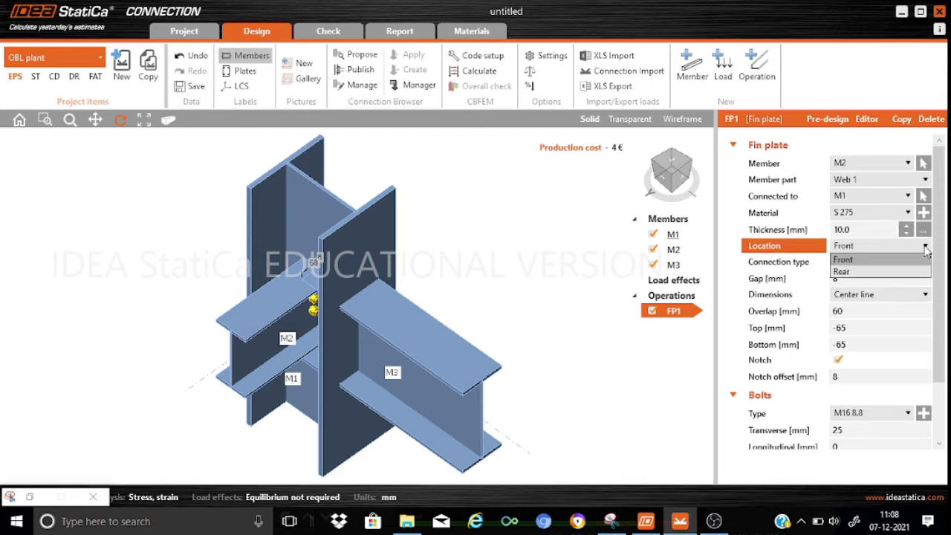
click(843, 272)
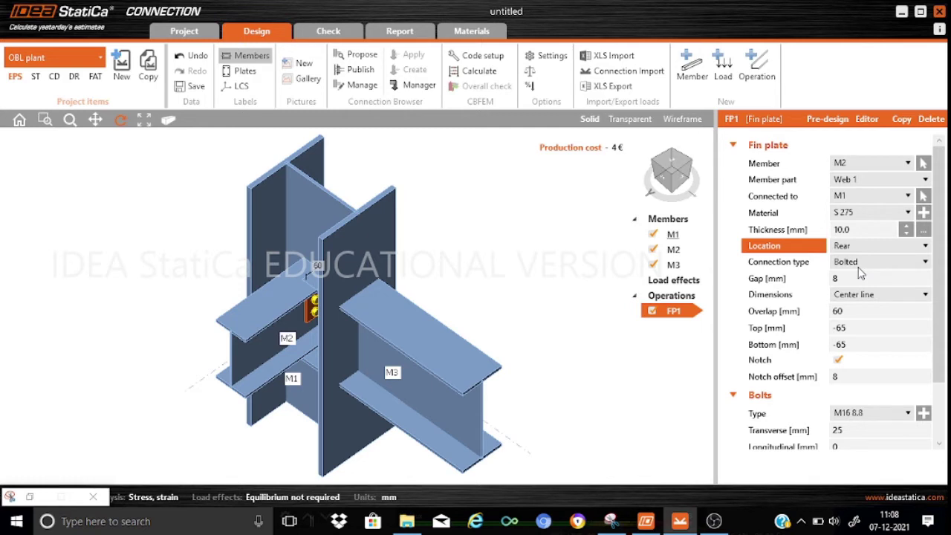
Set the overlap of the IPE240 fin plate to 90 mm
click(848, 312)
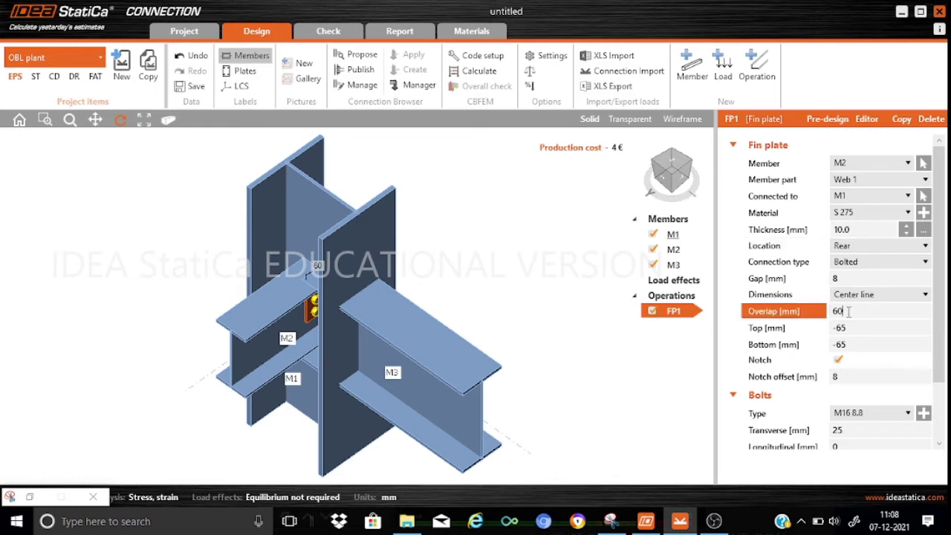
key(BackSpace)
key(BackSpace)
text(90)
Set the fin plate's top and bottom dimensions both to -30 mm
click(853, 327)
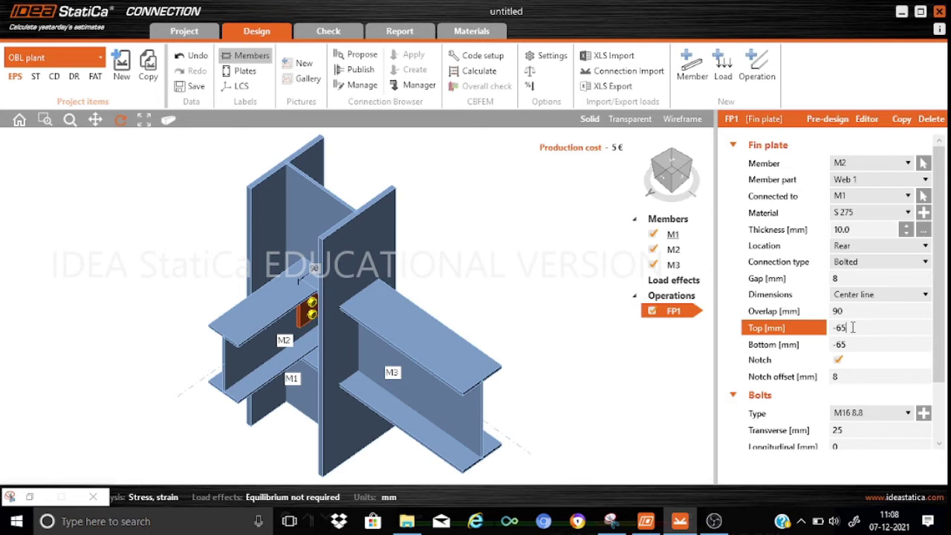
key(BackSpace)
key(BackSpace)
text(30)
click(849, 344)
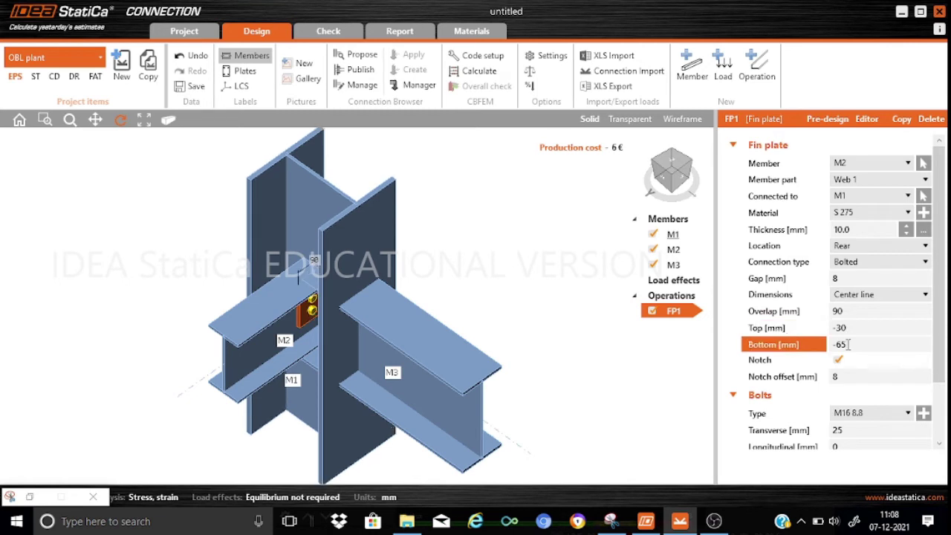
key(BackSpace)
key(BackSpace)
text(30)
Set the transverse positions of the fin plate's M16 8.8 bolts to -50 50
click(806, 398)
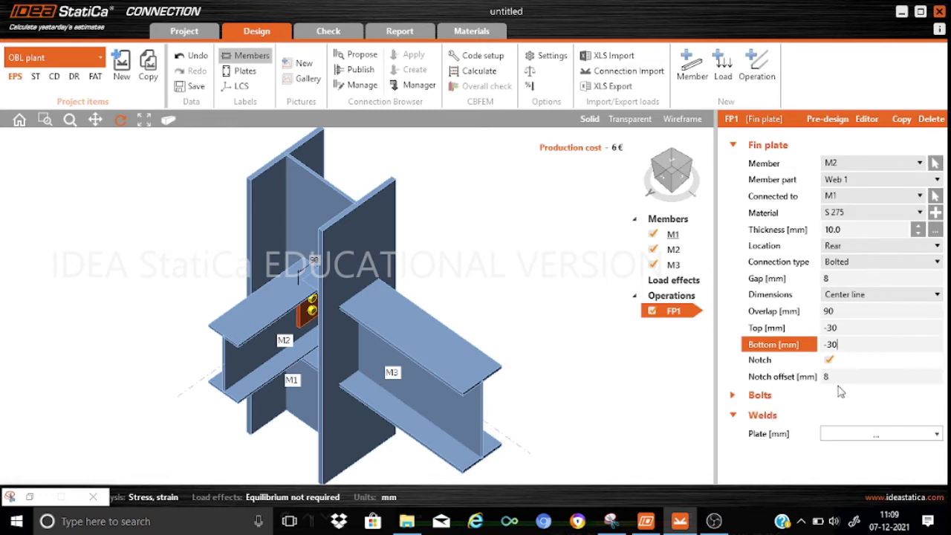
click(765, 396)
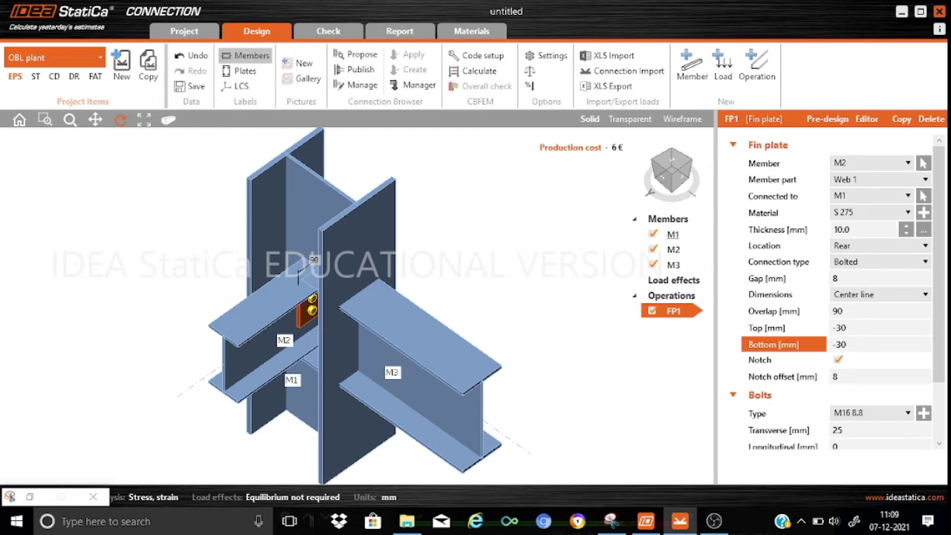
drag(943, 344, 942, 420)
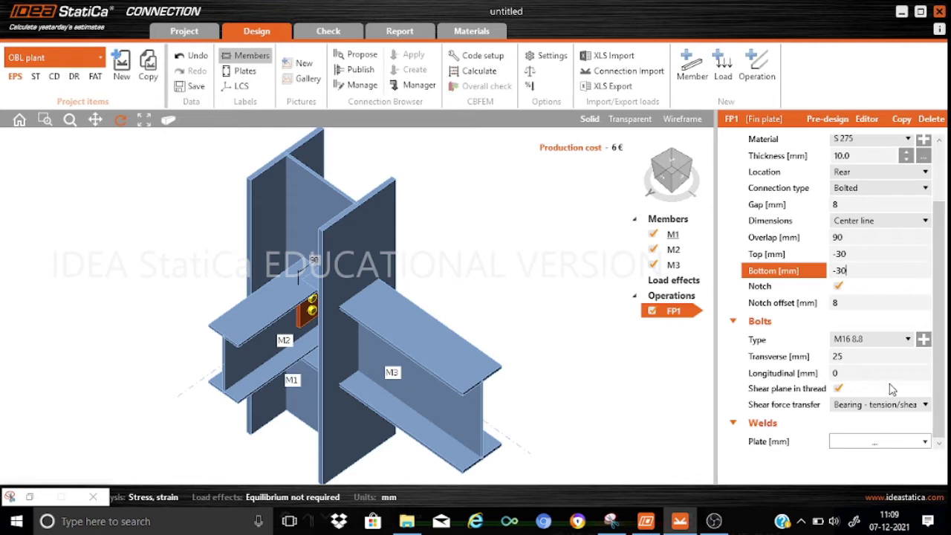
click(845, 357)
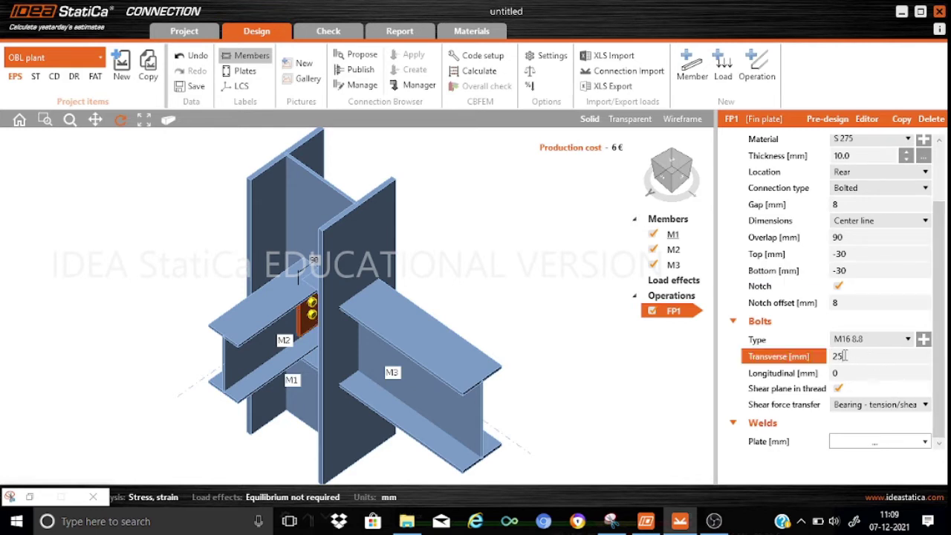
key(BackSpace)
key(BackSpace)
text(-50 50)
Increase the size of the fin plate's weld
click(926, 443)
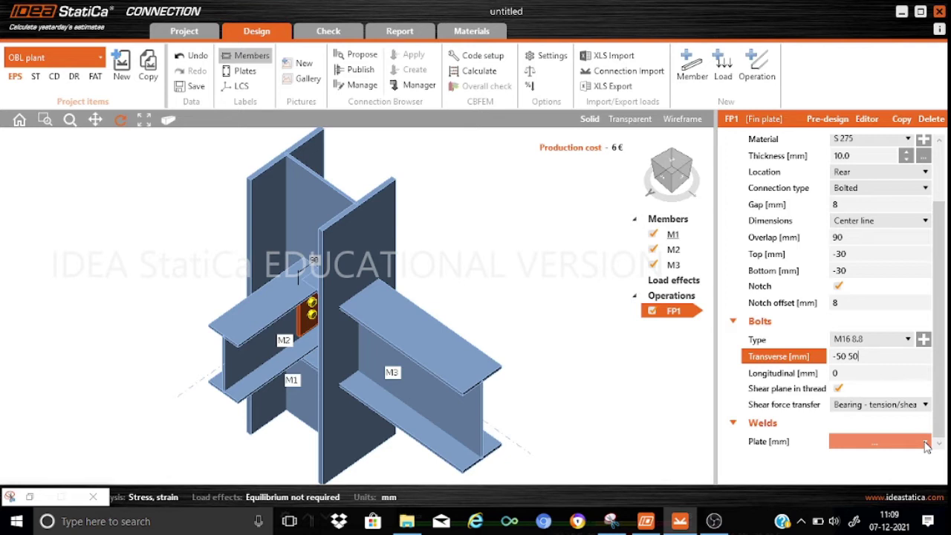
click(925, 443)
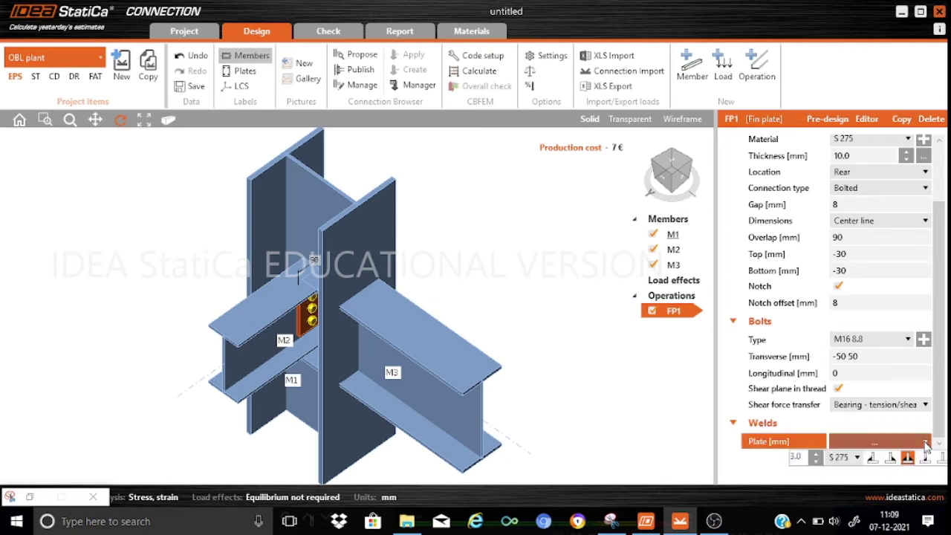
click(816, 456)
click(815, 456)
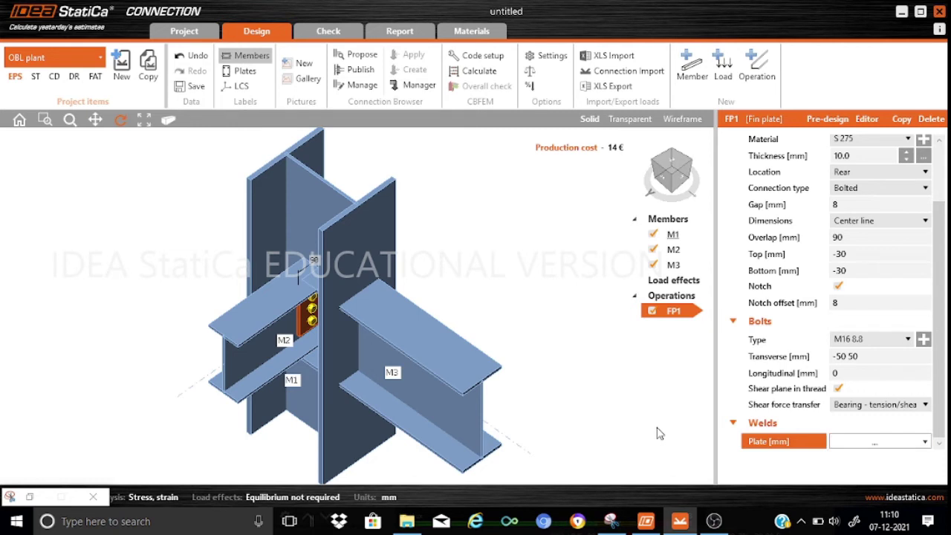
Examine the resized fin plate and its bolt column on the IPE240 web up close
click(669, 265)
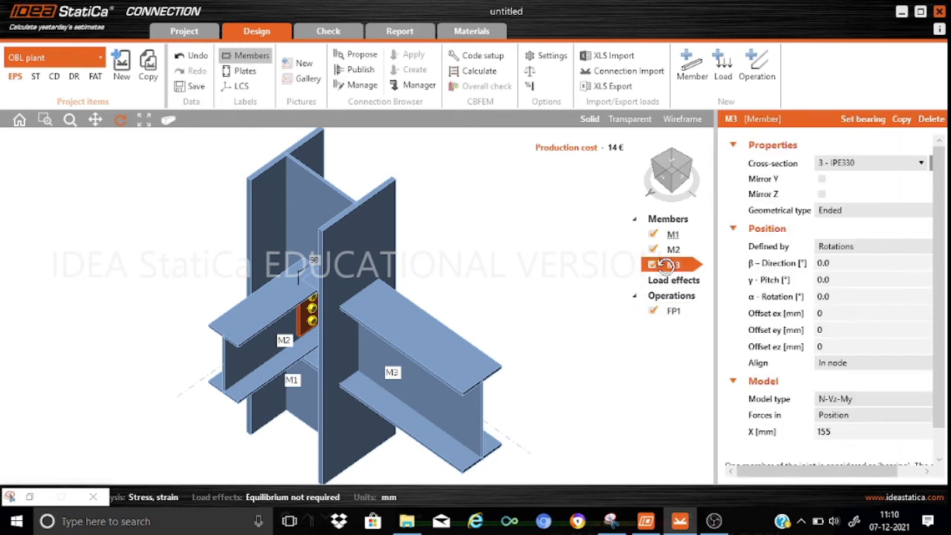
click(668, 314)
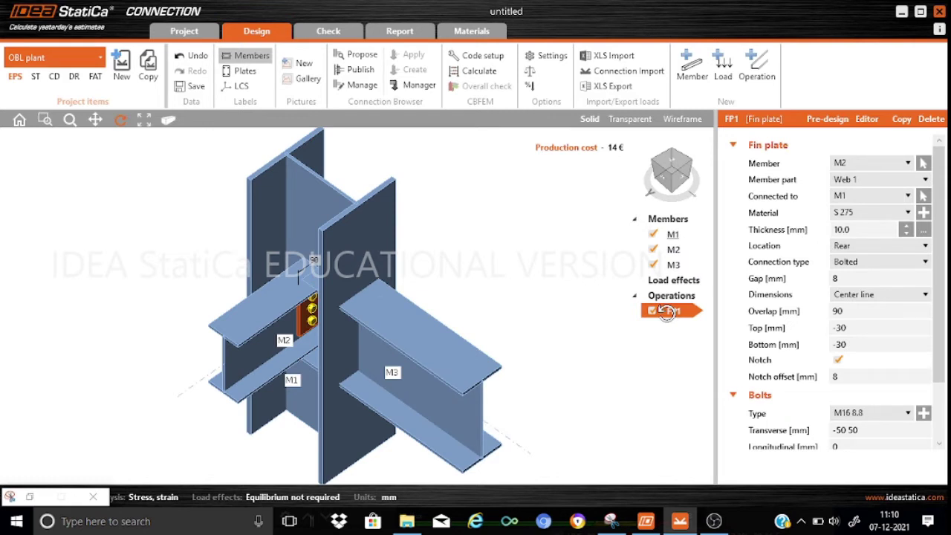
drag(357, 392, 365, 322)
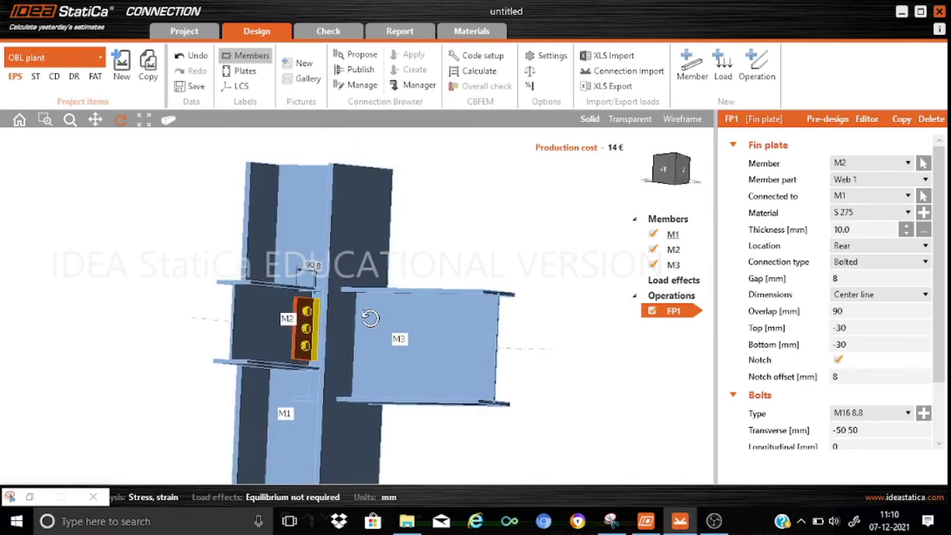
scroll(331, 324, up, 4)
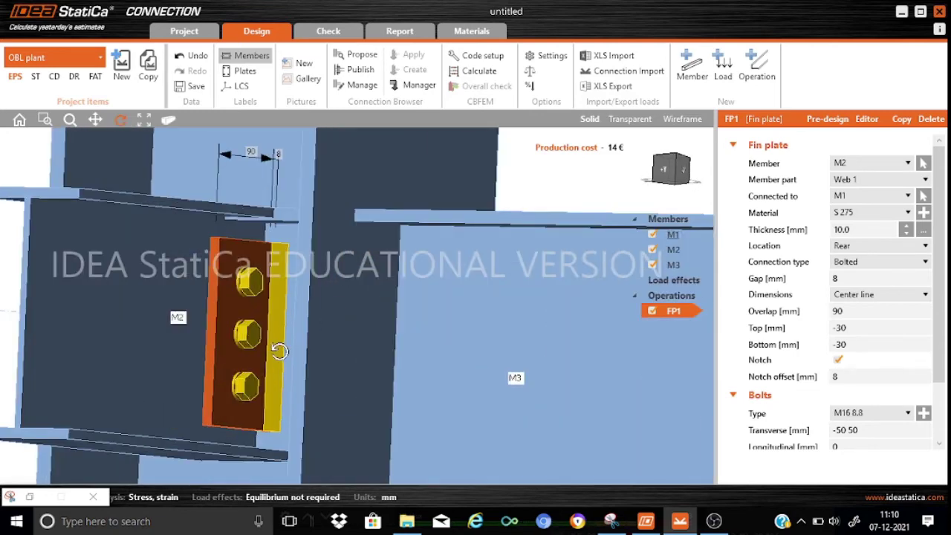
mouse_move(279, 352)
mouse_down()
mouse_move(305, 357)
mouse_move(304, 347)
mouse_move(294, 349)
mouse_up()
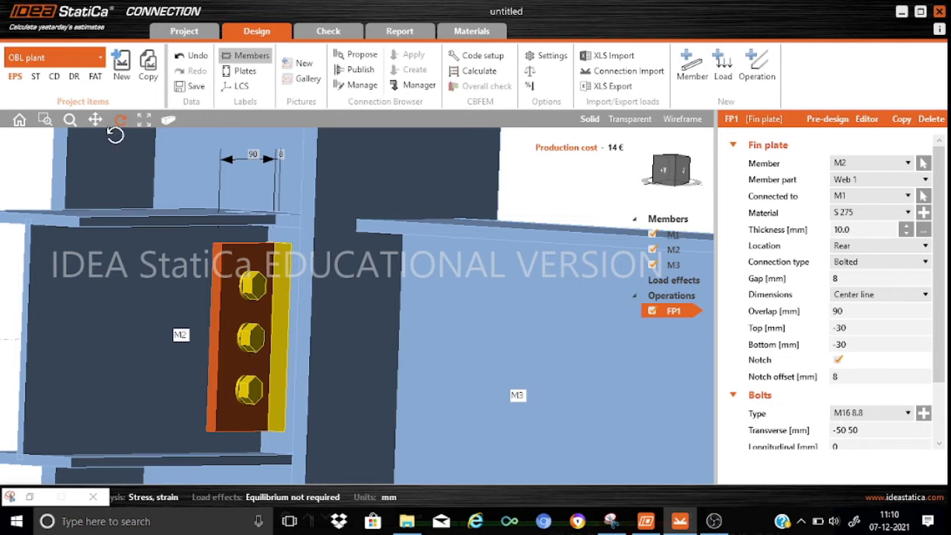
click(170, 123)
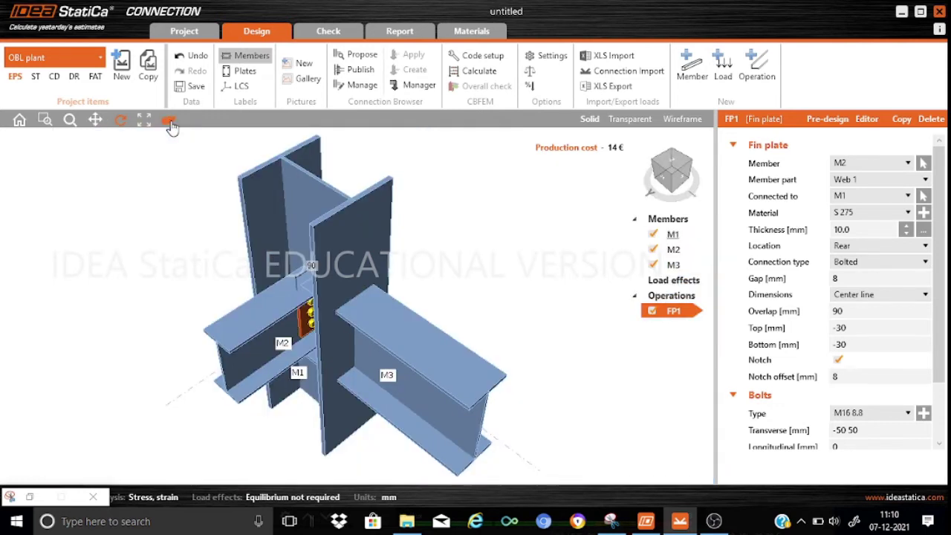
Add an end plate operation connecting the IPE330 member M3 to column M1
click(757, 67)
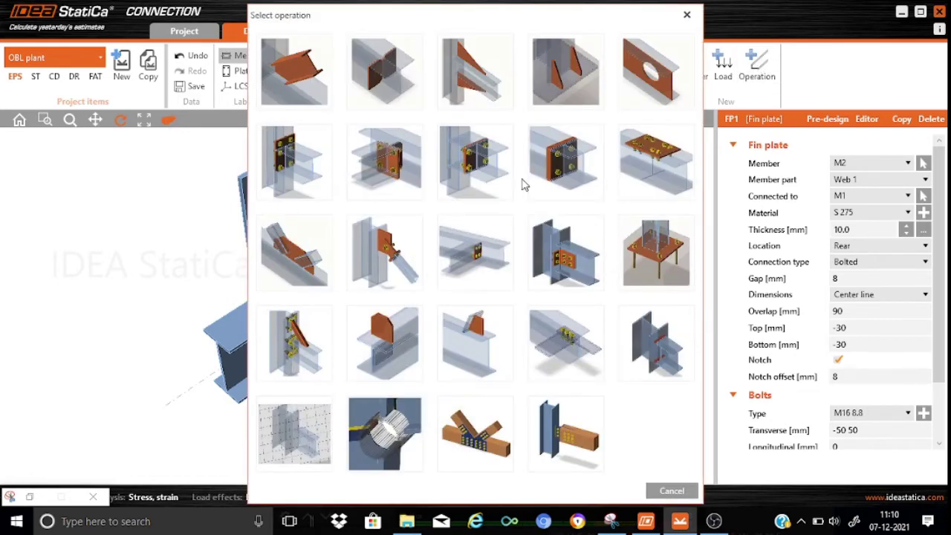
click(305, 172)
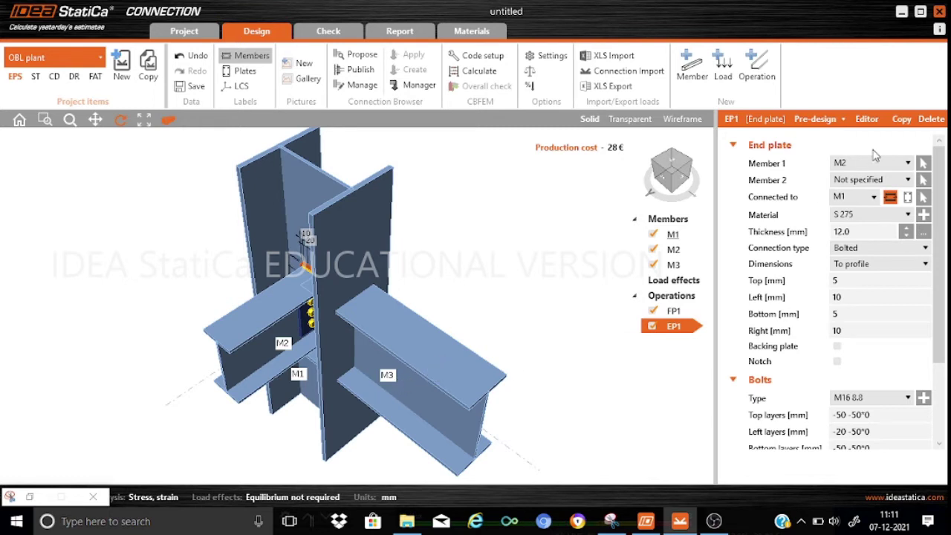
click(907, 163)
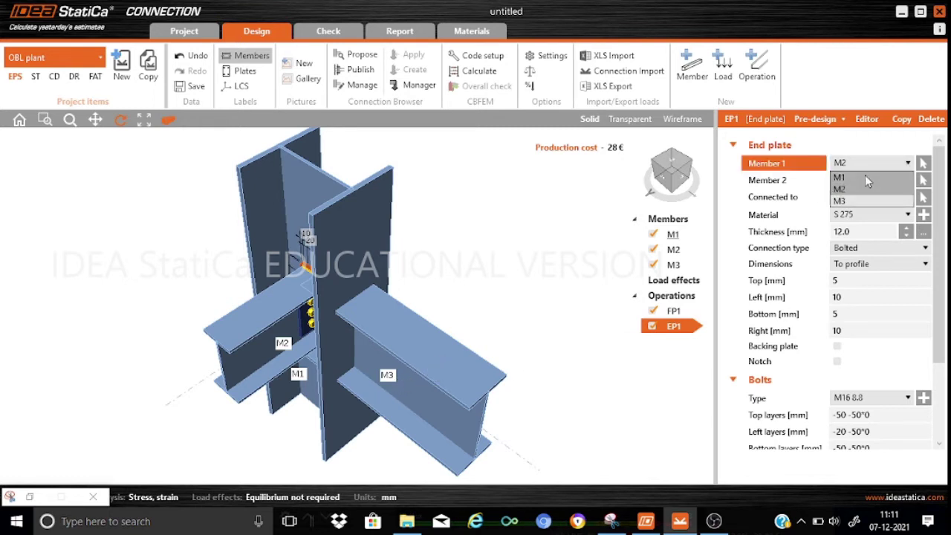
click(841, 201)
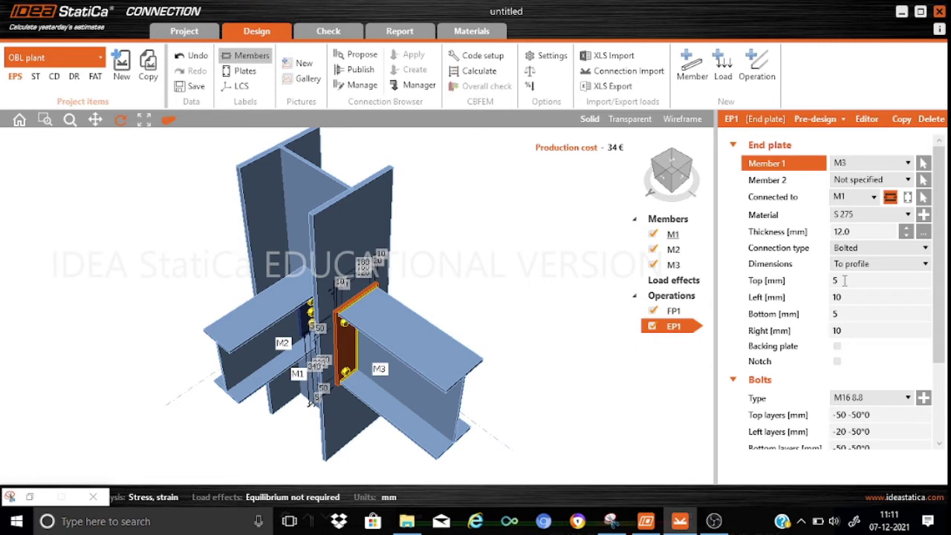
Set the IPE330 end plate's top extension to 10 mm and its left extension to 15 mm
click(838, 280)
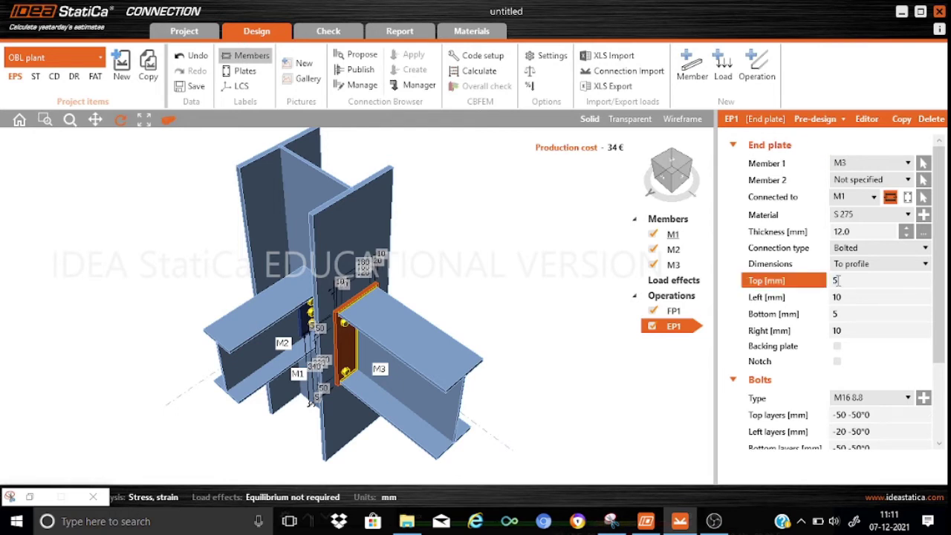
key(BackSpace)
text(10)
click(847, 298)
key(BackSpace)
key(BackSpace)
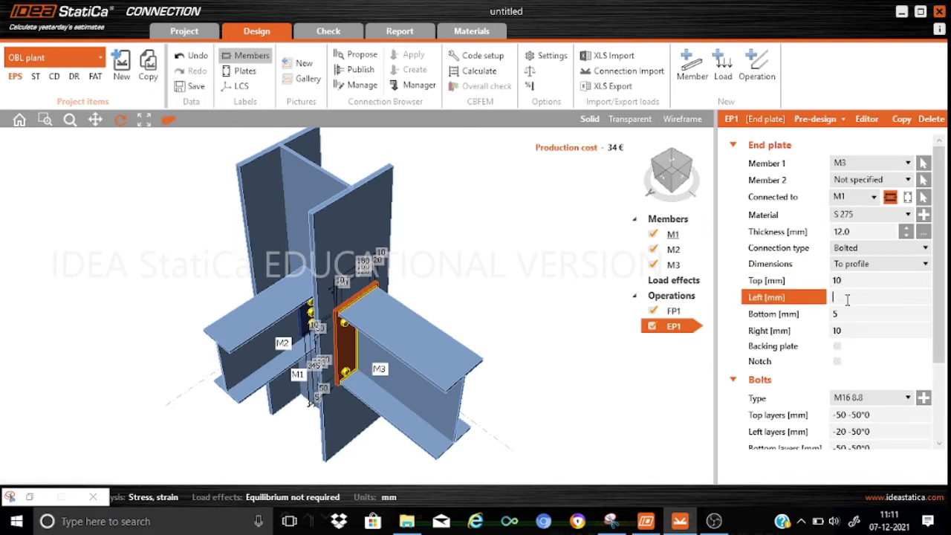
text(15)
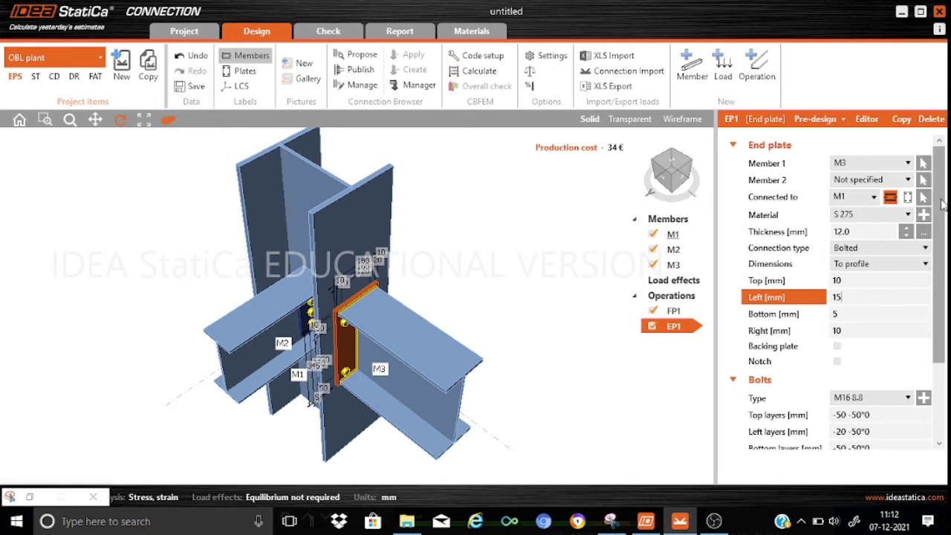
Set the IPE330 end plate's bottom extension to 10 mm and its right extension to 15 mm
click(841, 313)
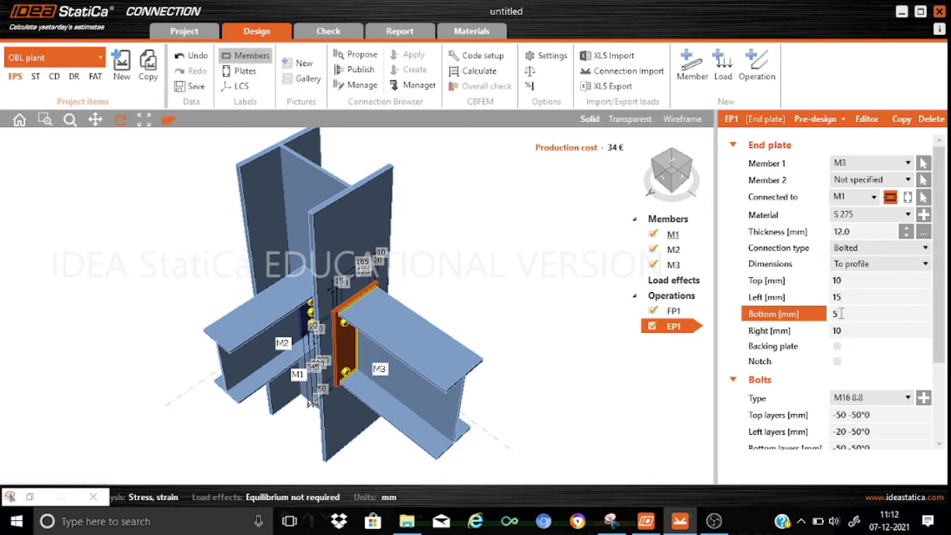
key(BackSpace)
text(10)
click(856, 334)
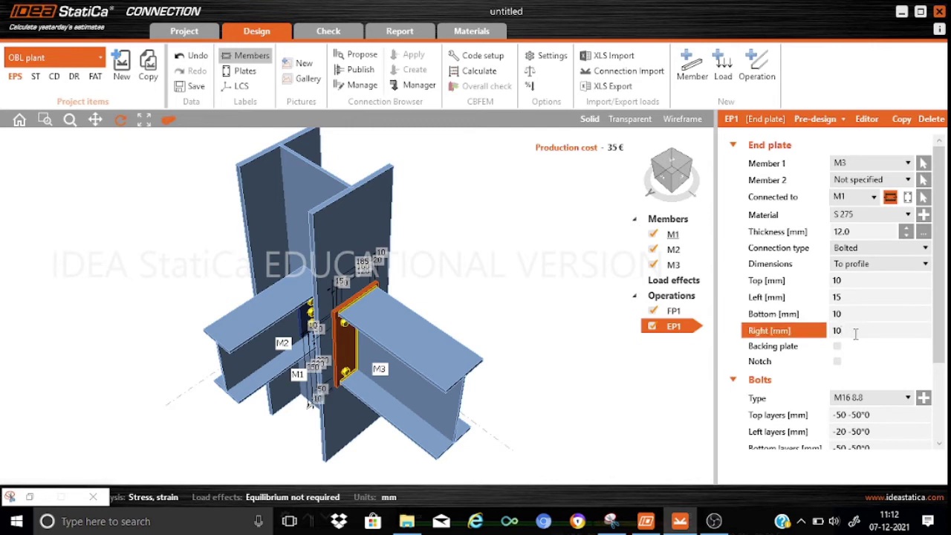
key(BackSpace)
key(BackSpace)
text(15)
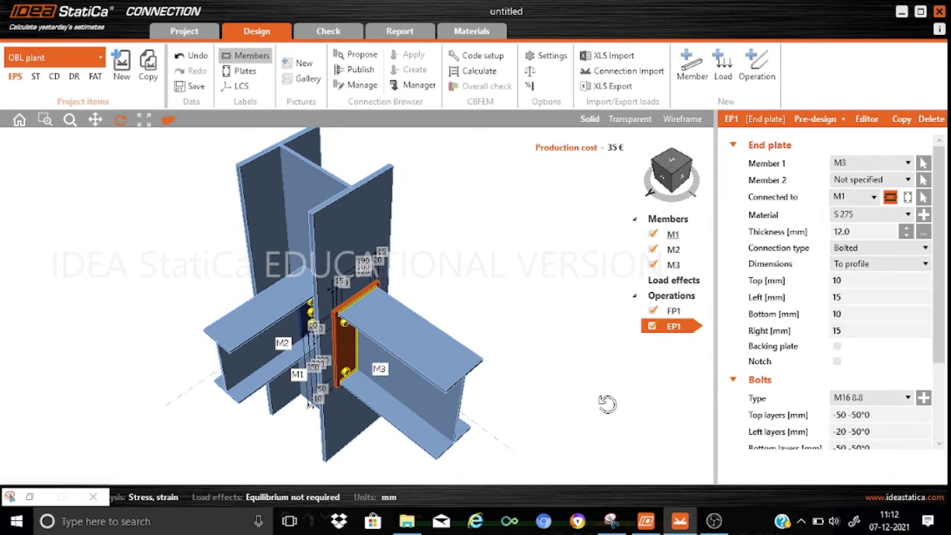
Set the top bolt layers of the IPE330 end plate to -75 -60*3
click(938, 446)
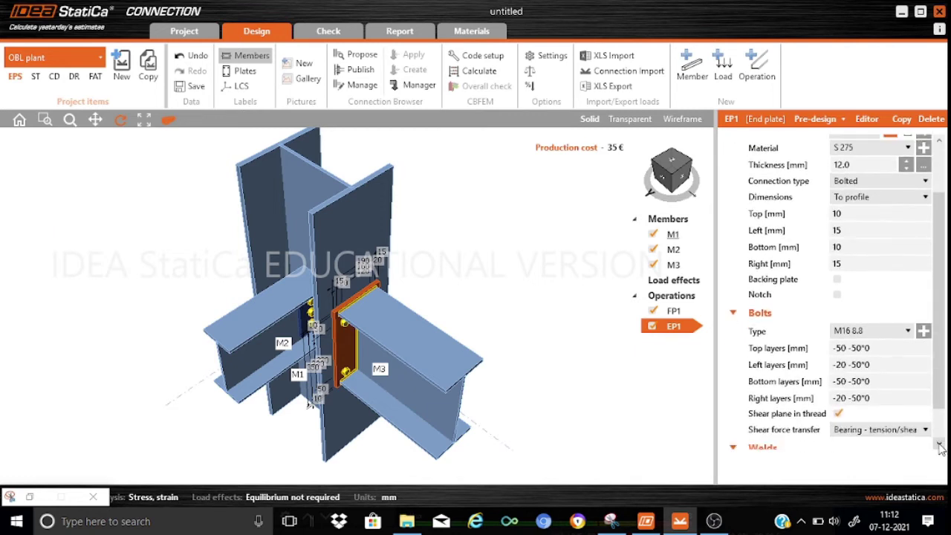
click(940, 446)
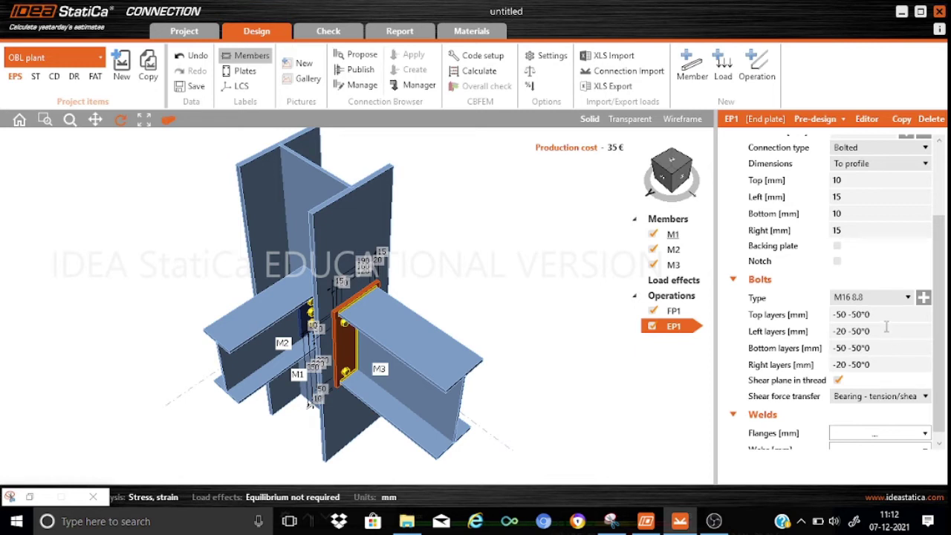
click(840, 317)
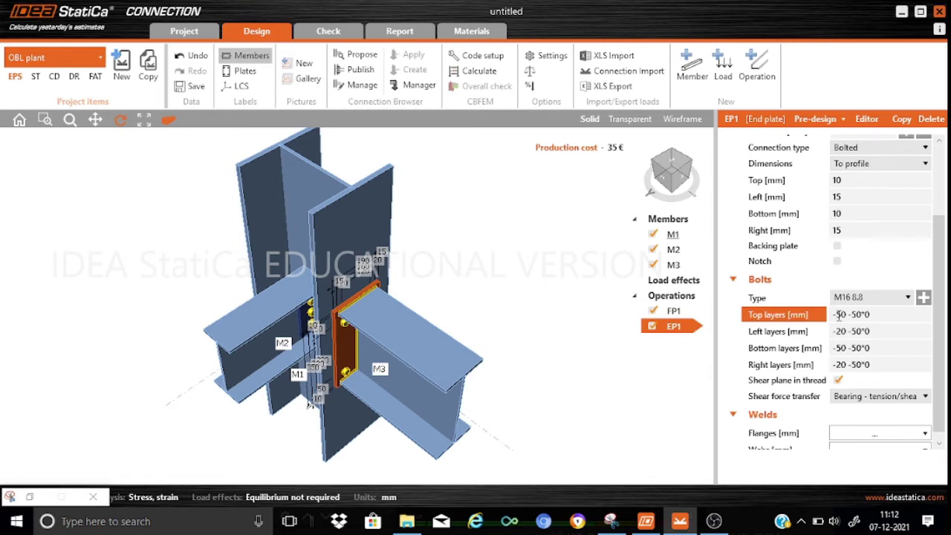
text(7)
key(Delete)
click(852, 314)
text(6)
key(Delete)
click(867, 315)
key(BackSpace)
text(3)
click(875, 331)
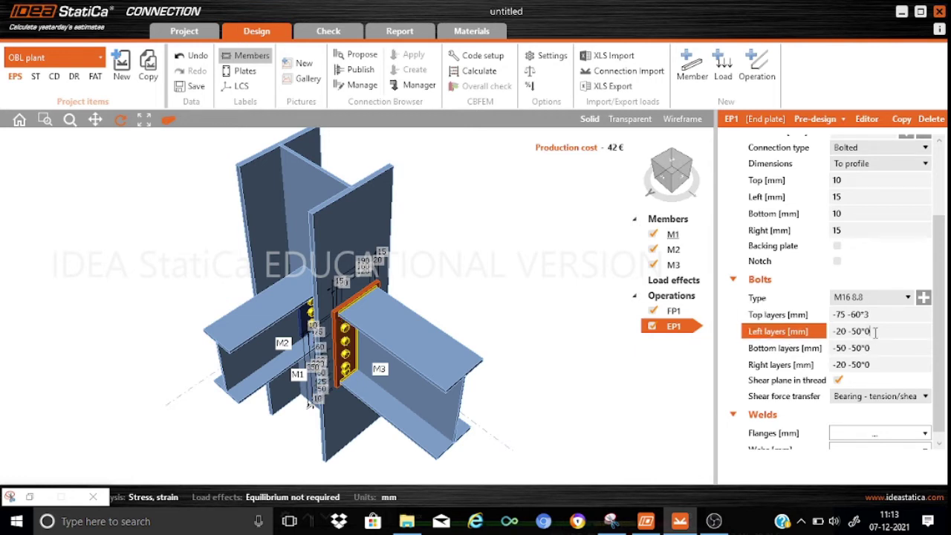
key(BackSpace)
key(BackSpace)
key(BackSpace)
key(BackSpace)
key(BackSpace)
key(BackSpace)
key(BackSpace)
key(BackSpace)
click(884, 350)
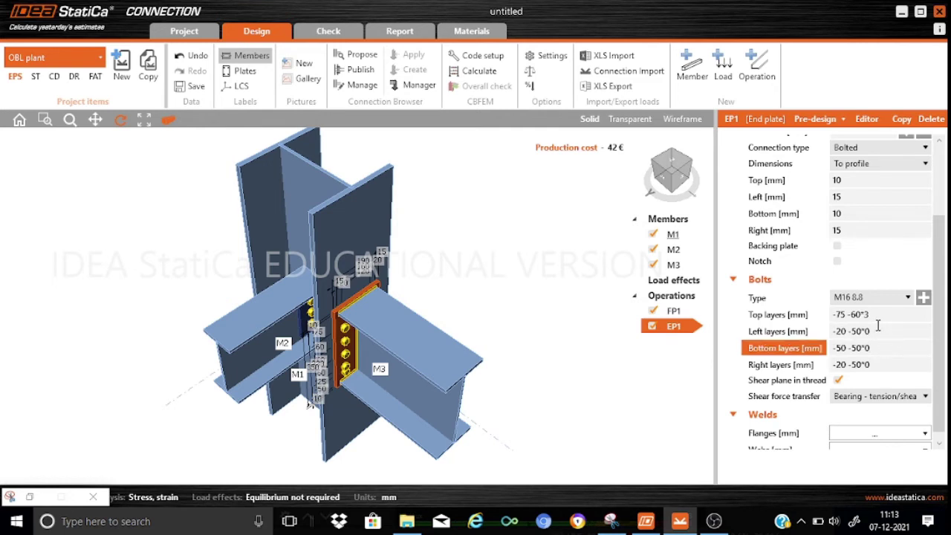
Set the left bolt layers of the IPE330 end plate to -35
click(879, 327)
key(BackSpace)
key(BackSpace)
key(BackSpace)
key(BackSpace)
key(BackSpace)
key(BackSpace)
key(BackSpace)
key(BackSpace)
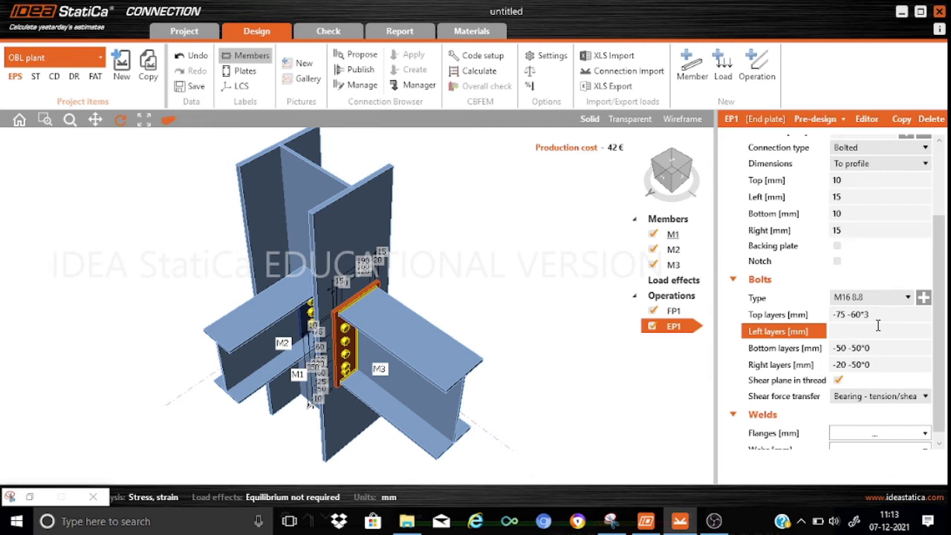
text(-35)
Clear the bottom bolt layers of the IPE330 end plate
click(882, 347)
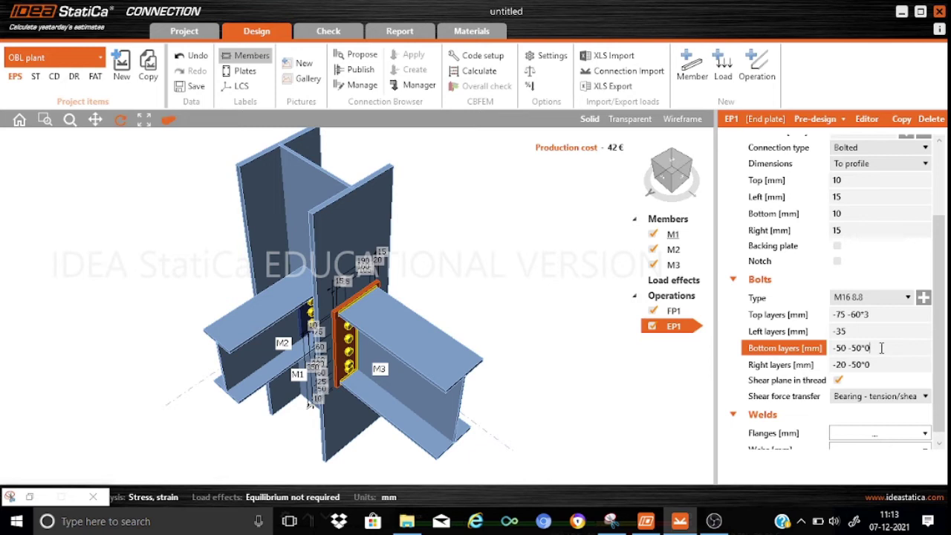
key(BackSpace)
key(BackSpace)
key(BackSpace)
key(BackSpace)
key(BackSpace)
key(BackSpace)
key(BackSpace)
key(BackSpace)
key(BackSpace)
Set the right bolt layers of the IPE330 end plate to -35
click(846, 364)
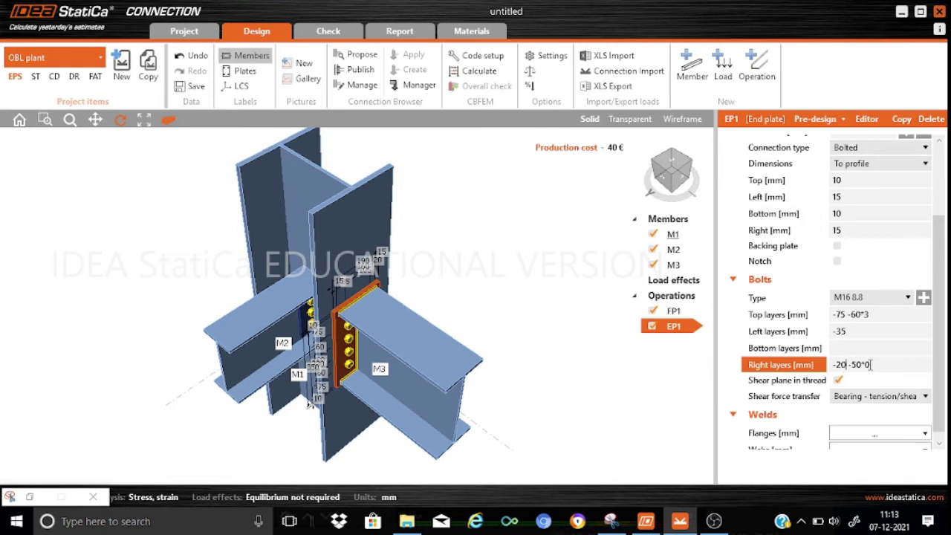
key(BackSpace)
key(BackSpace)
key(BackSpace)
key(BackSpace)
key(BackSpace)
key(BackSpace)
key(BackSpace)
key(BackSpace)
text(35)
Increase the size of the flange welds on the IPE330 end plate
click(940, 444)
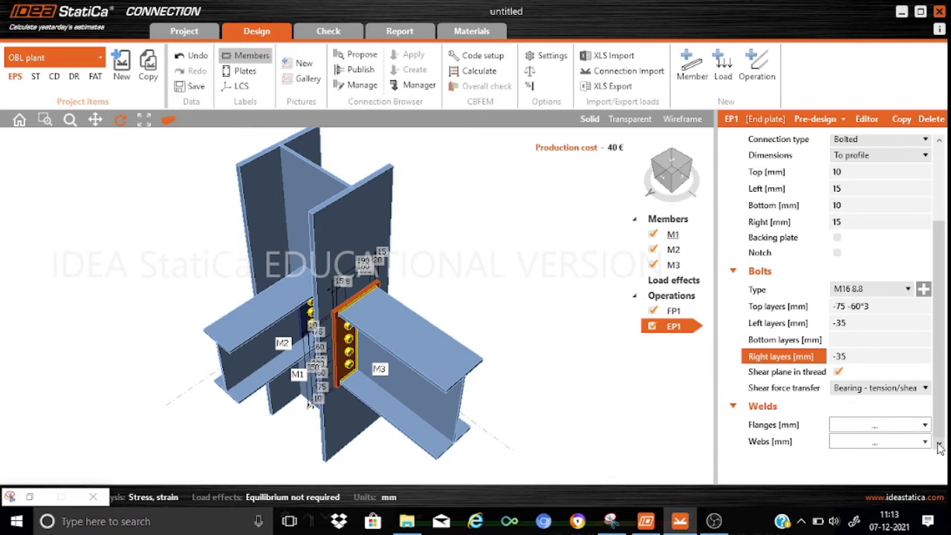
click(926, 425)
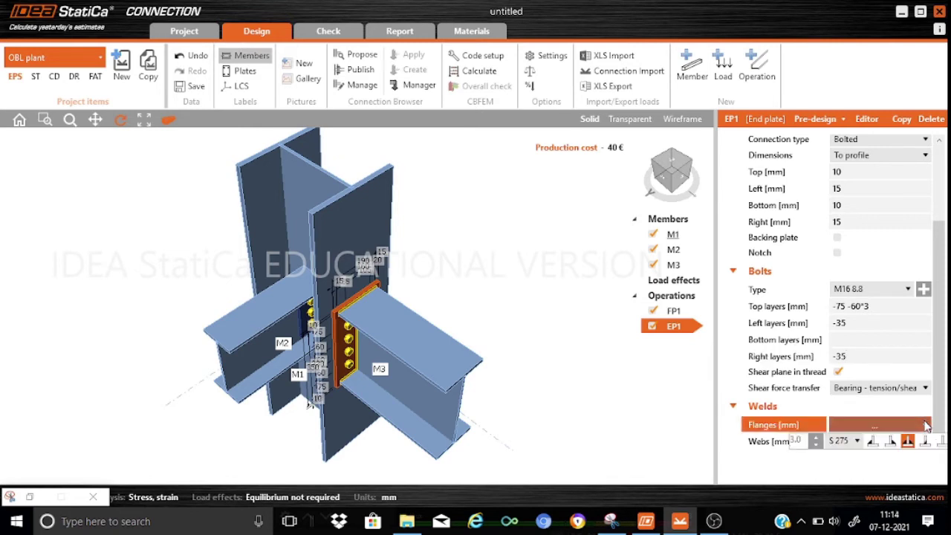
click(816, 439)
click(816, 439)
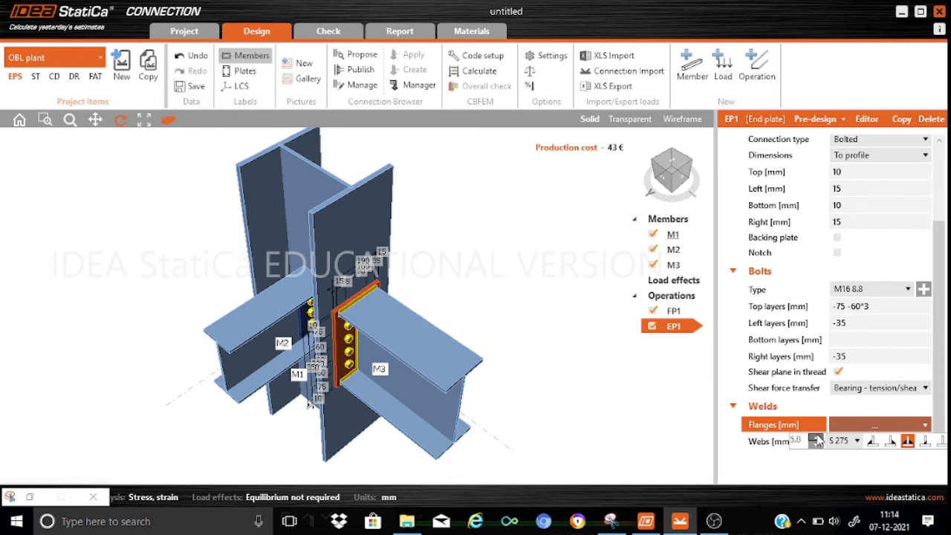
click(816, 439)
Set the web weld size of the IPE330 end plate to 6.0 mm
click(765, 443)
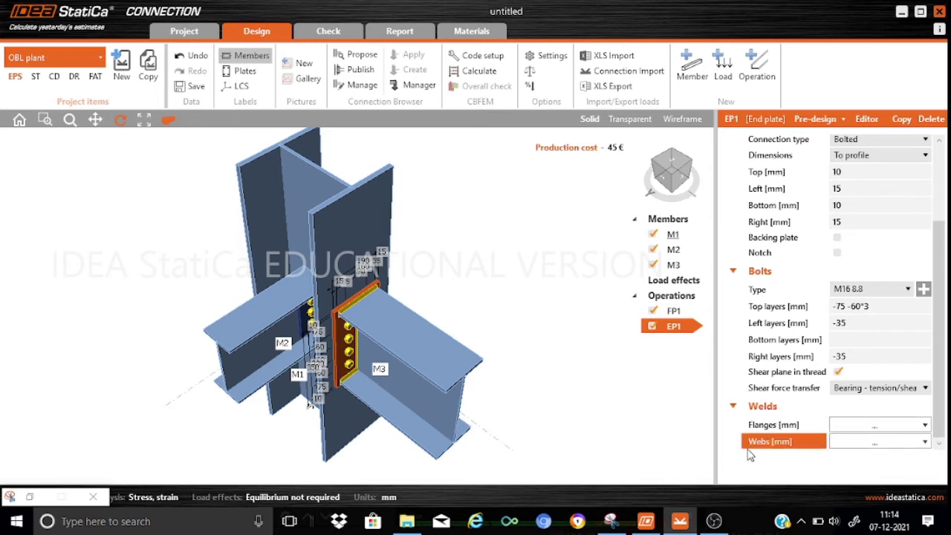
click(883, 444)
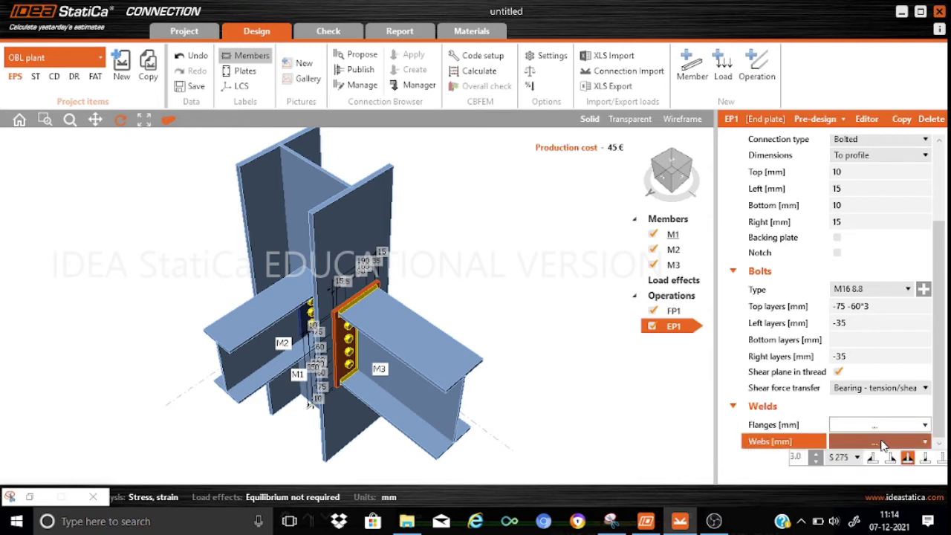
click(817, 456)
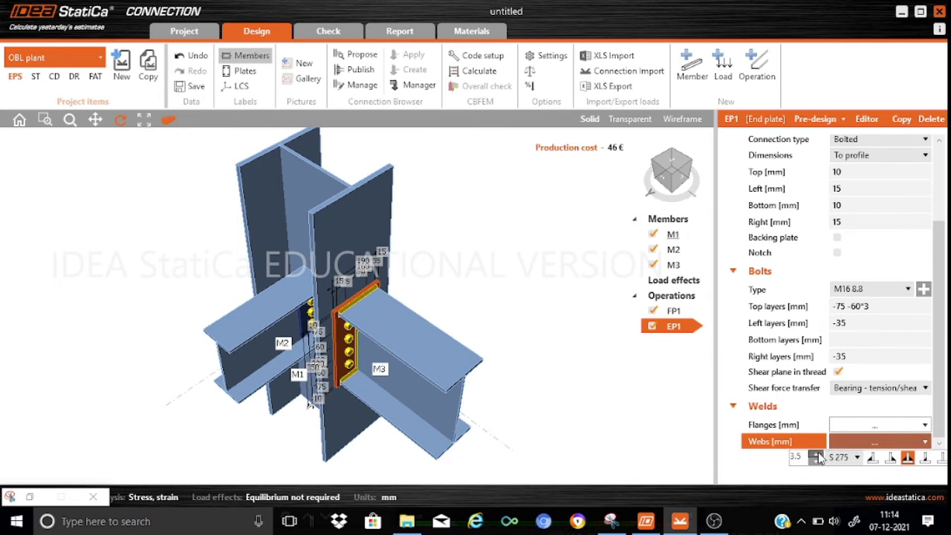
click(816, 457)
click(816, 456)
click(816, 457)
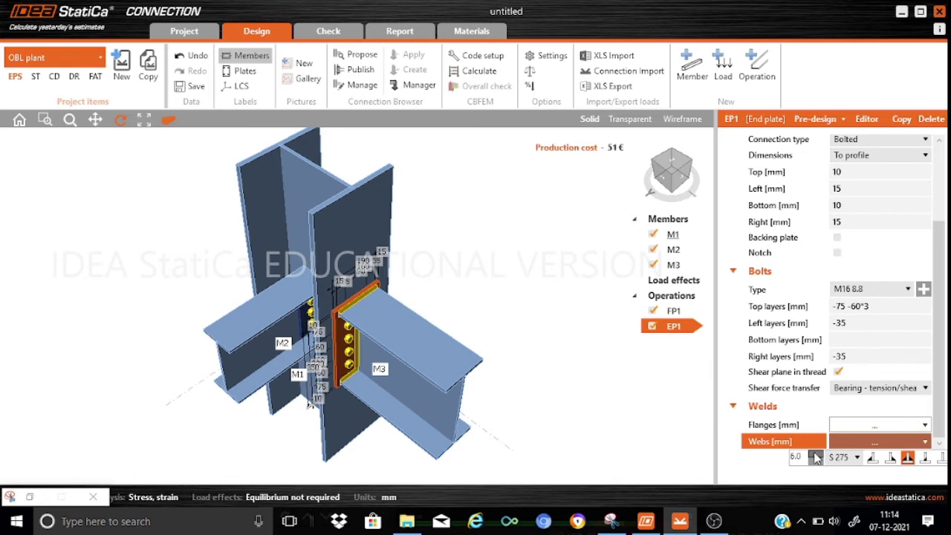
click(646, 455)
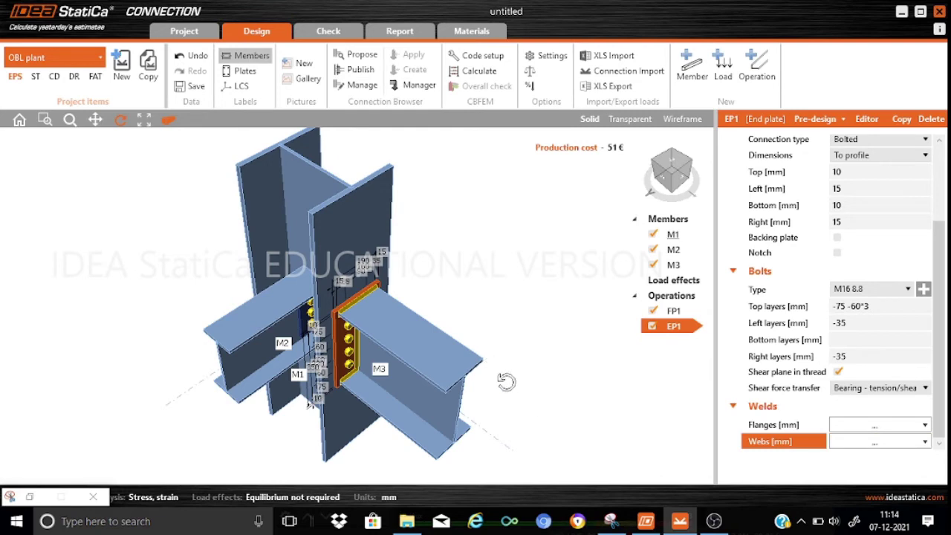
Examine the end plate's bolts, welds and dimensions and the neighbouring fin plate from several angles and up close
drag(497, 395, 525, 367)
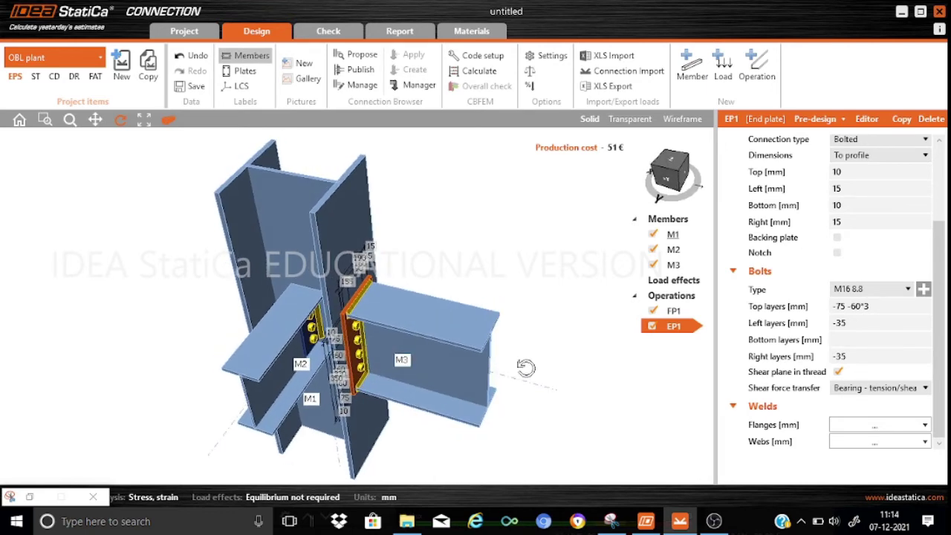
click(167, 121)
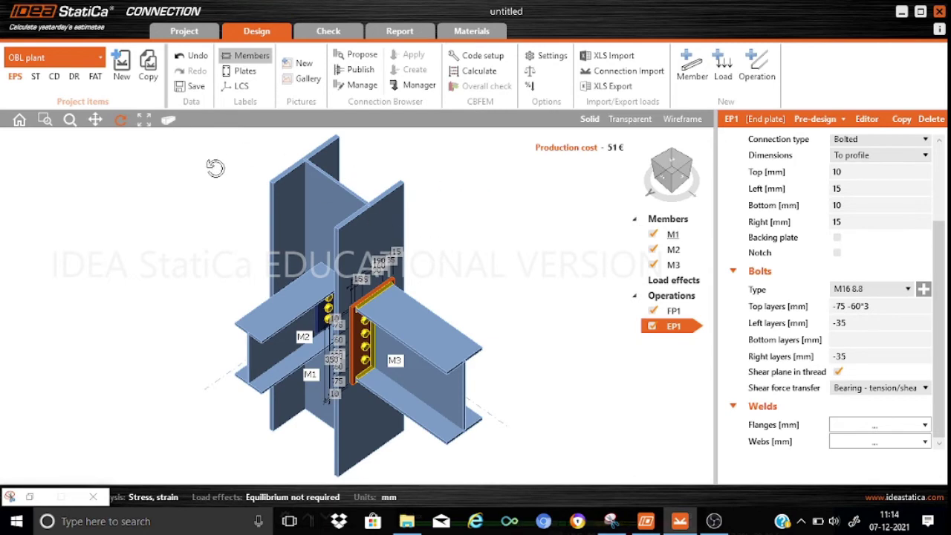
drag(276, 344, 283, 313)
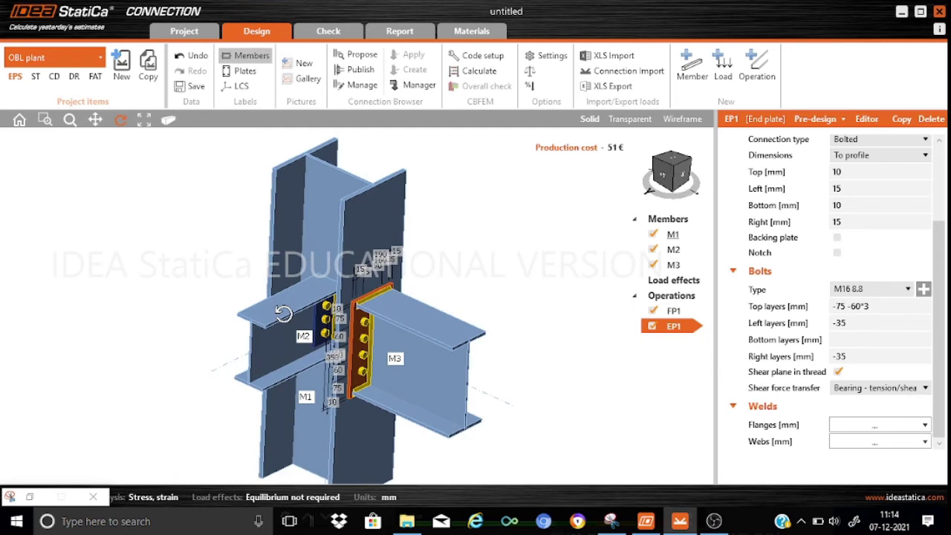
scroll(318, 374, up, 5)
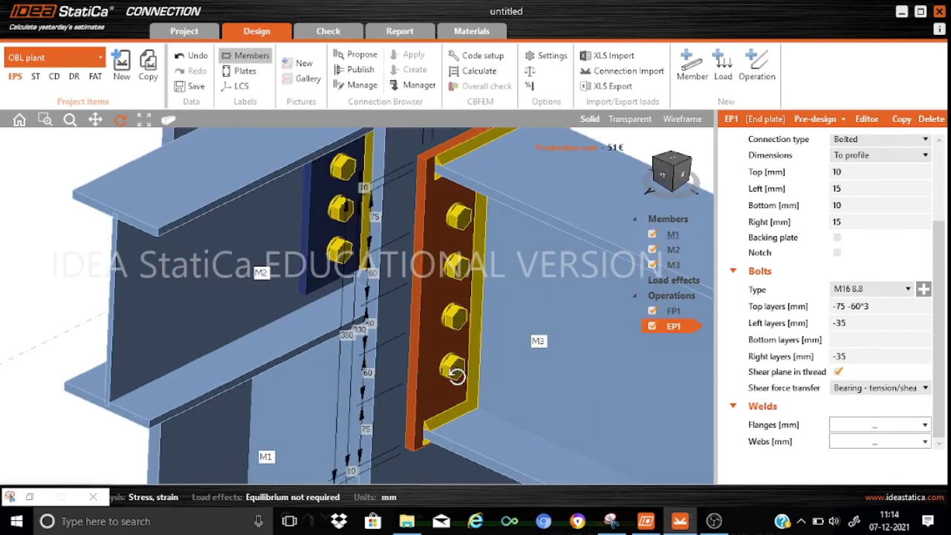
scroll(456, 376, down, 3)
drag(455, 375, 488, 364)
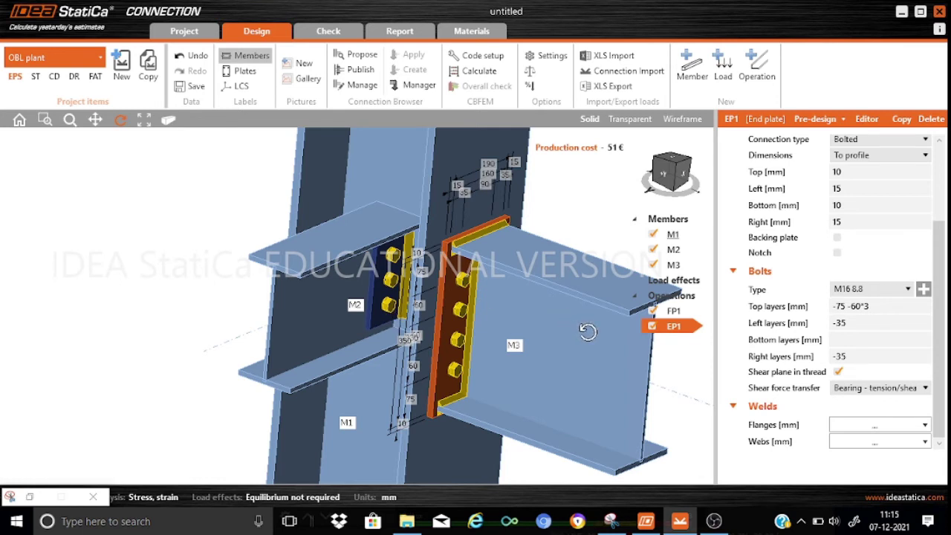
drag(588, 332, 479, 357)
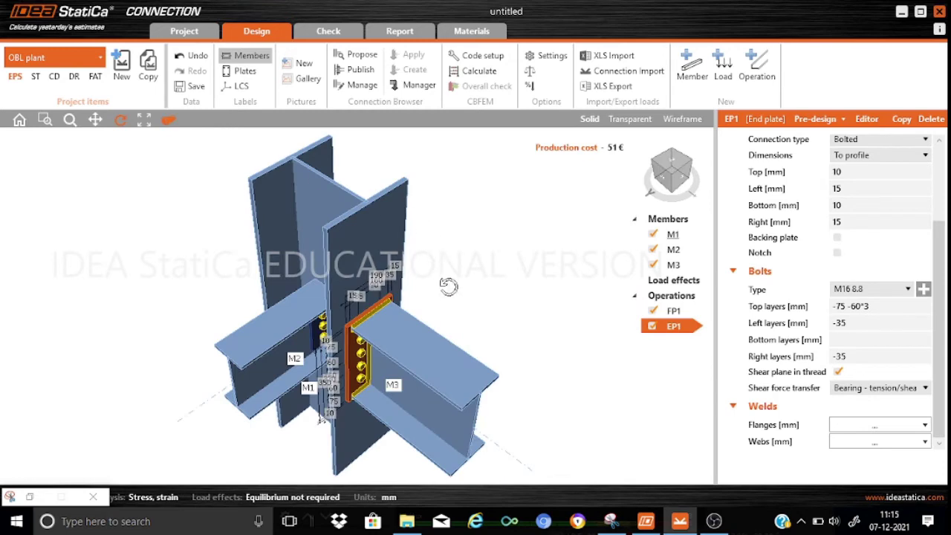
drag(451, 294, 244, 420)
drag(458, 315, 411, 156)
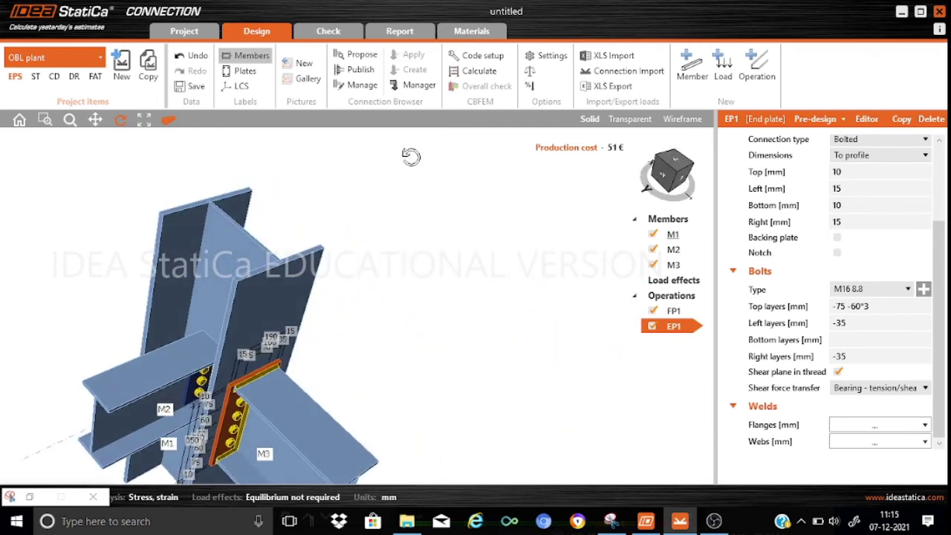
click(169, 121)
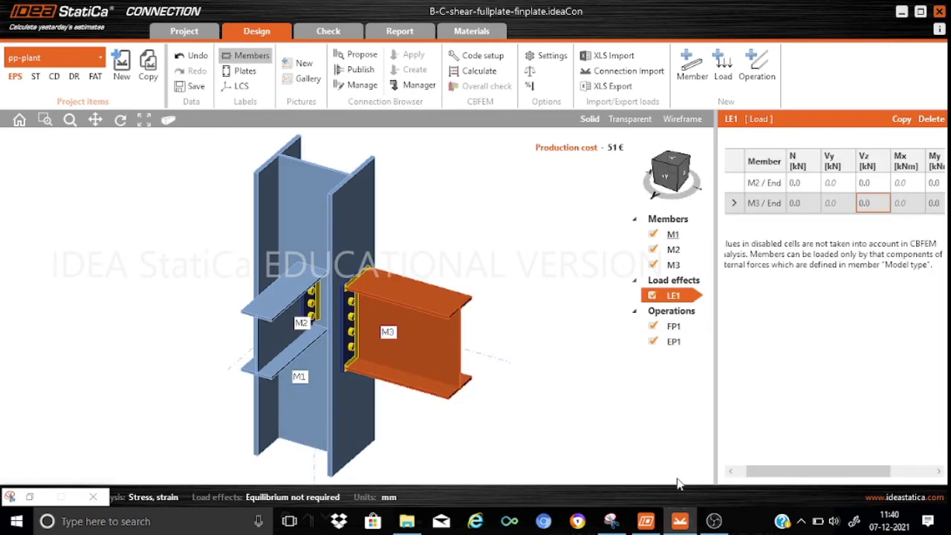
In load effect LE1, set Vz to -80 kN for M2 and -225 kN for M3, and calculate the connection
click(879, 184)
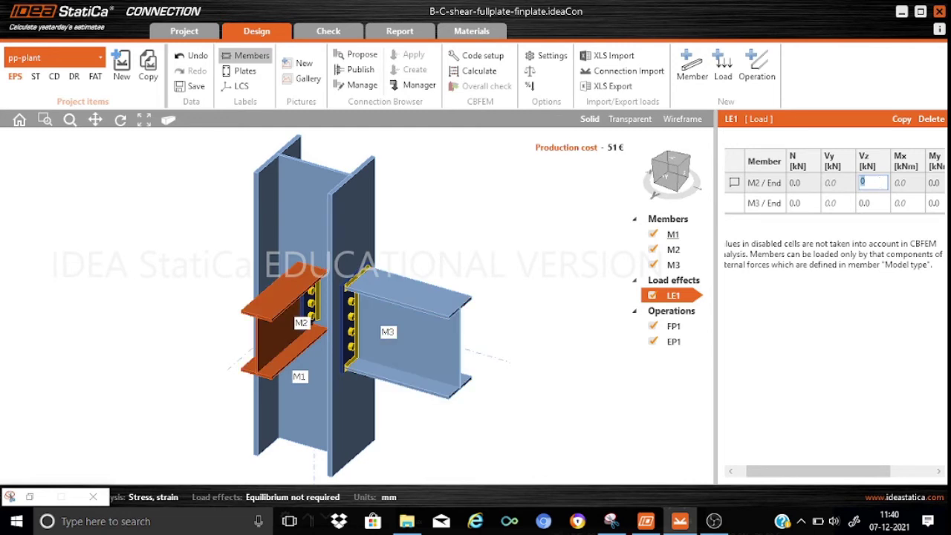
click(877, 203)
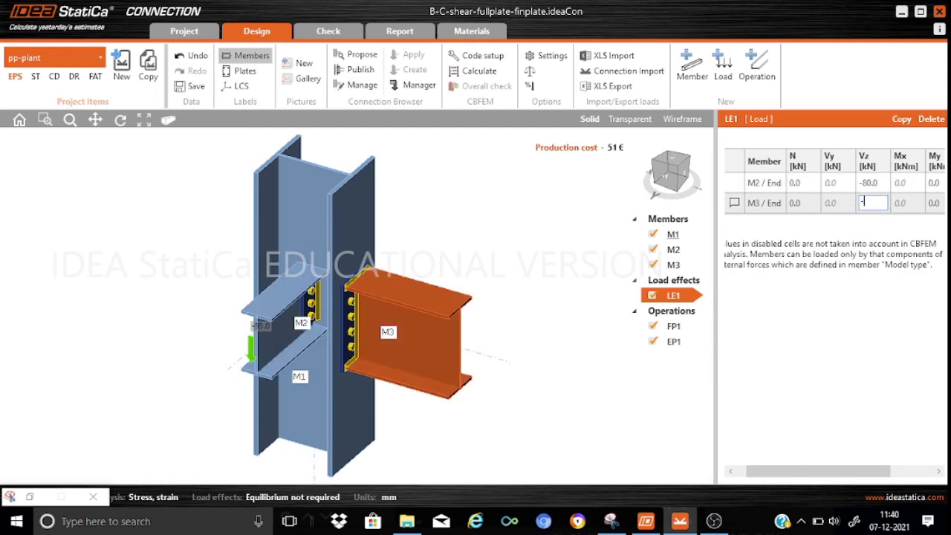
click(910, 182)
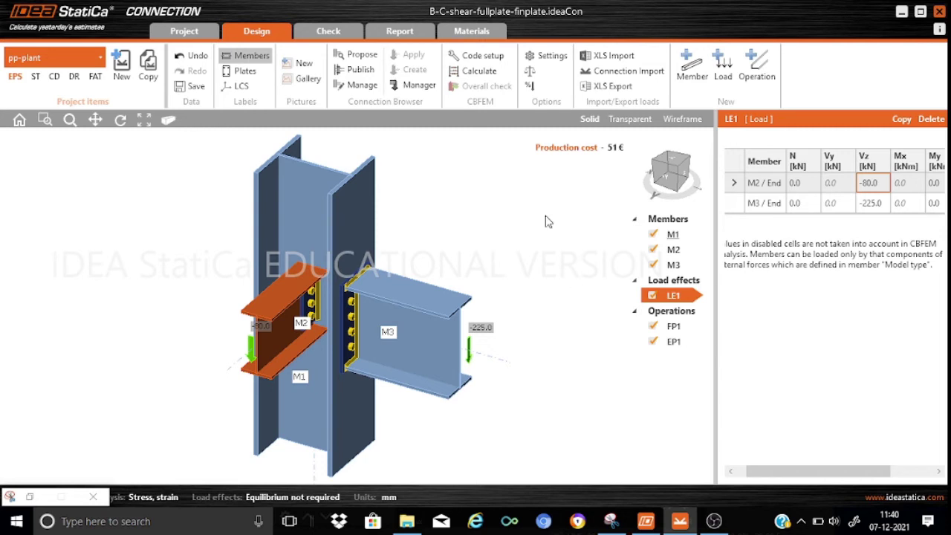
click(479, 73)
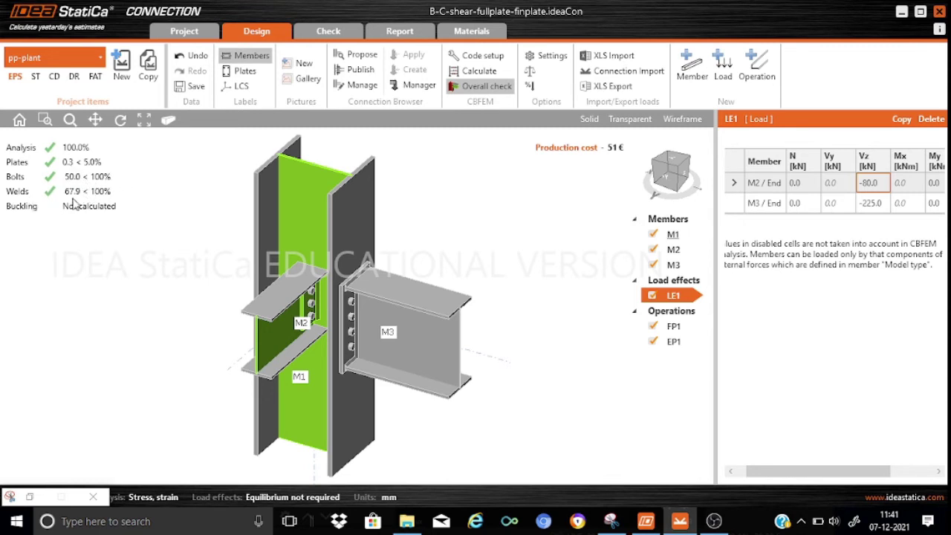
Display the plastic strain results with the finite element mesh and examine the column web of M1 and the beam joints up close
click(337, 33)
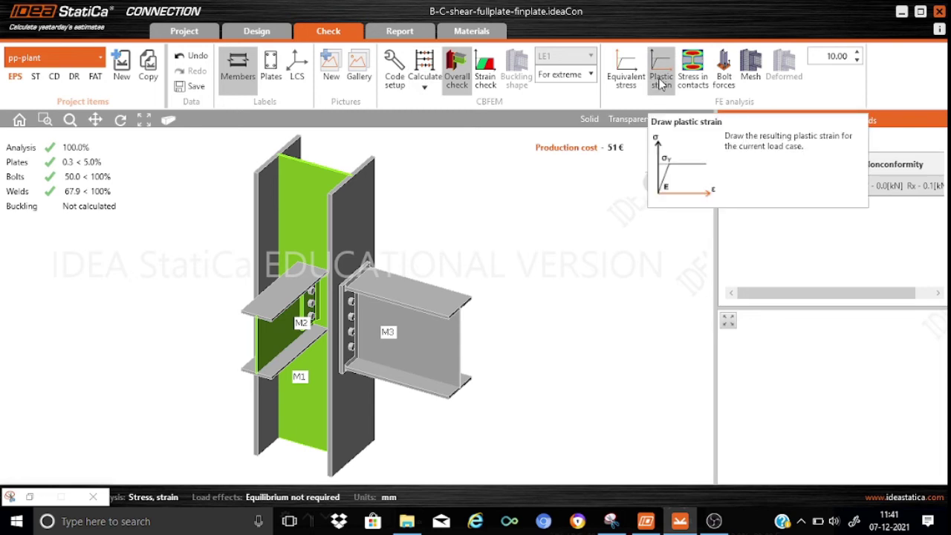
click(660, 85)
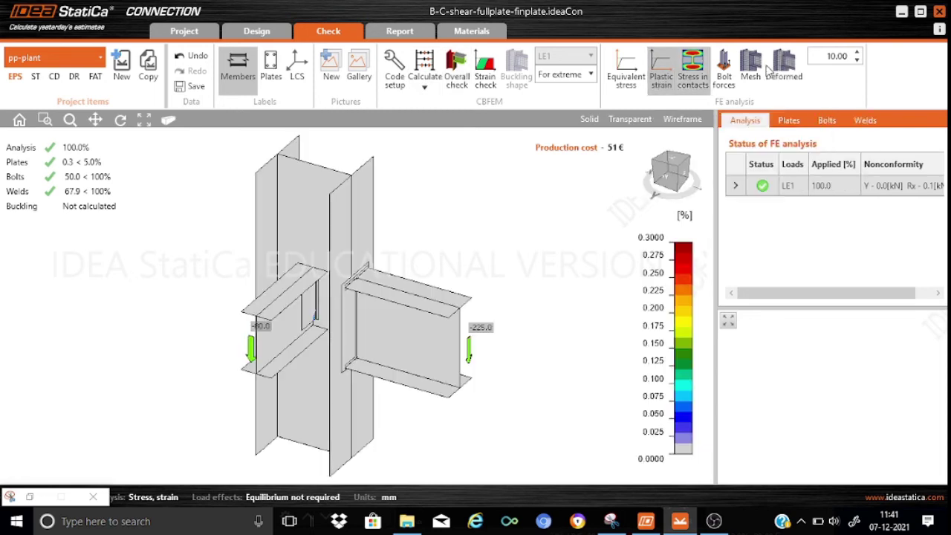
click(752, 70)
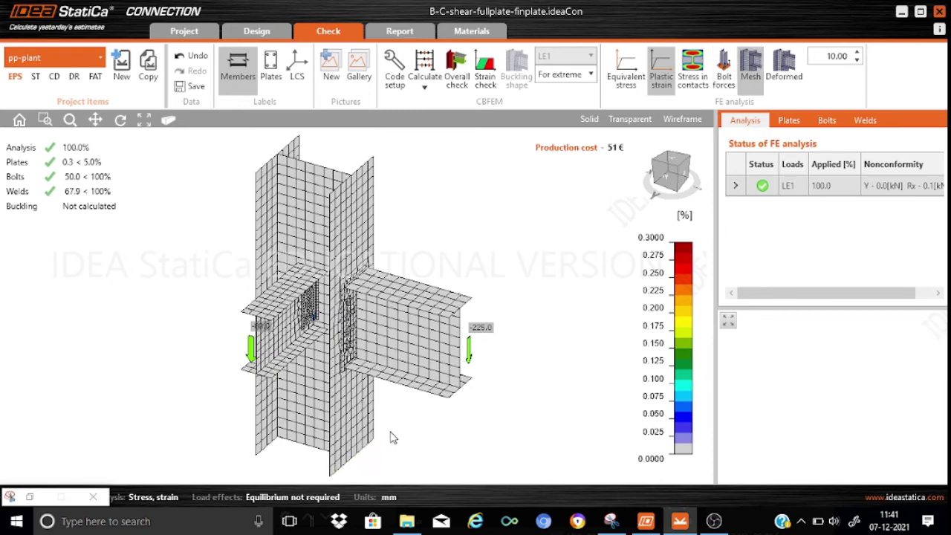
click(312, 422)
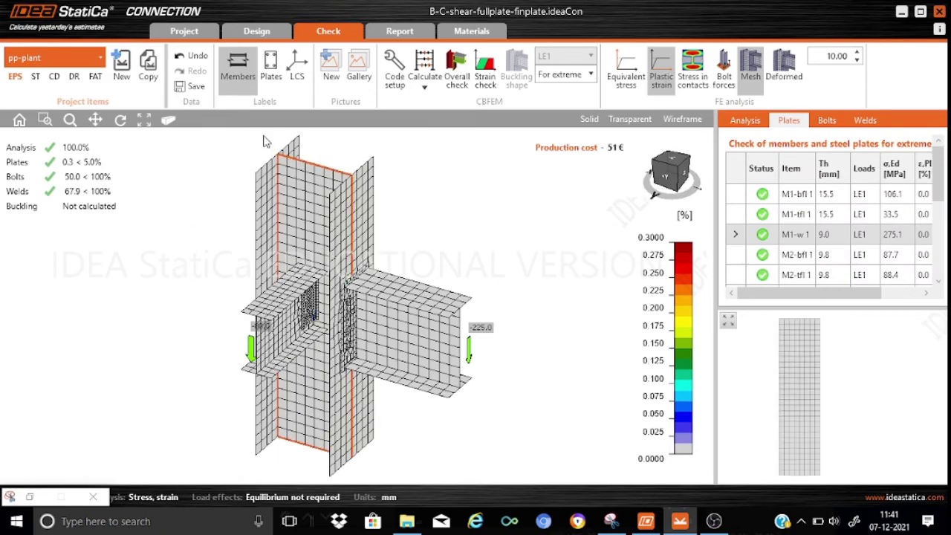
click(120, 120)
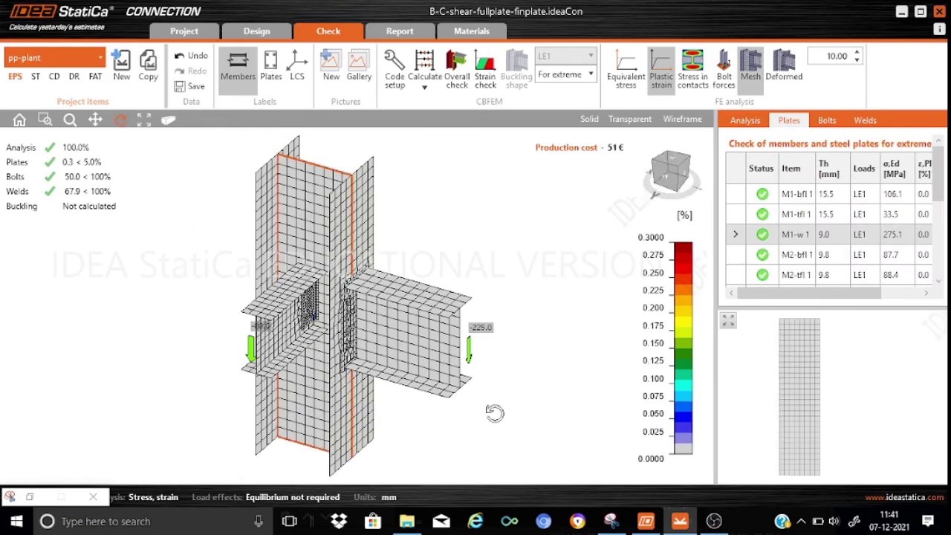
drag(494, 411, 349, 351)
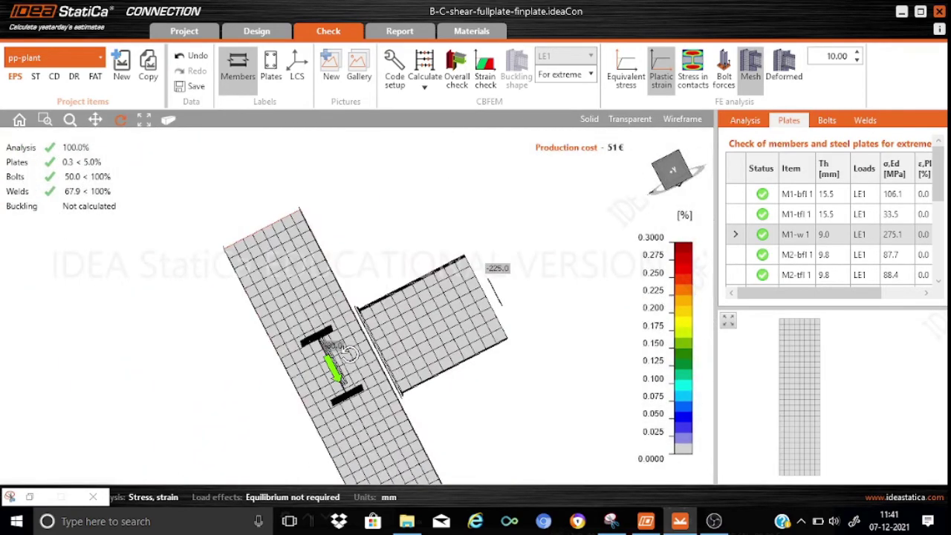
scroll(350, 353, up, 5)
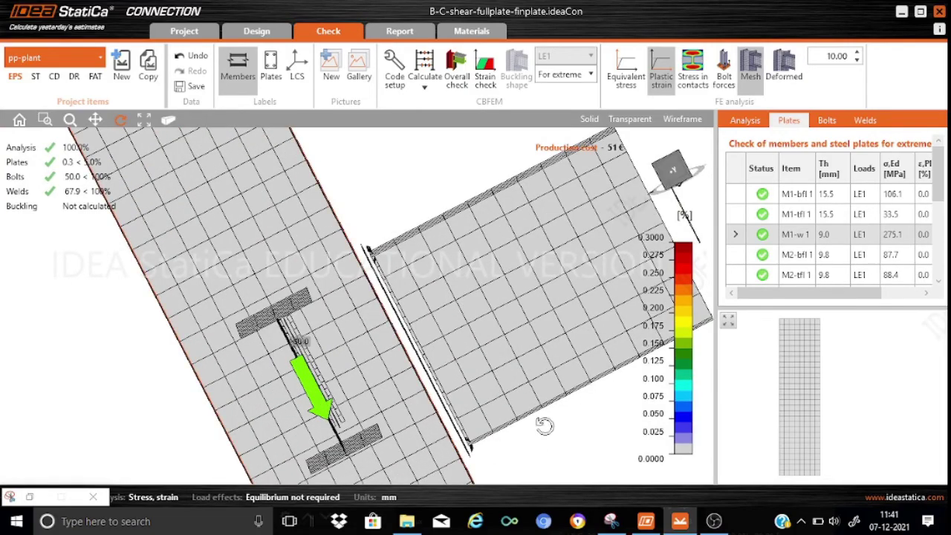
Display the equivalent stress results and examine the stresses in the column web and both beams from several angles
drag(520, 402, 521, 437)
scroll(400, 424, down, 3)
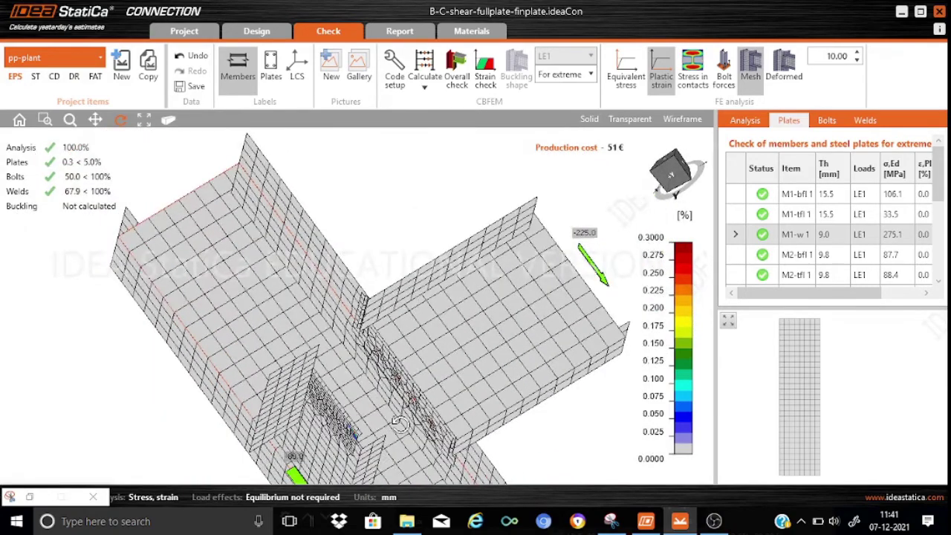
click(170, 122)
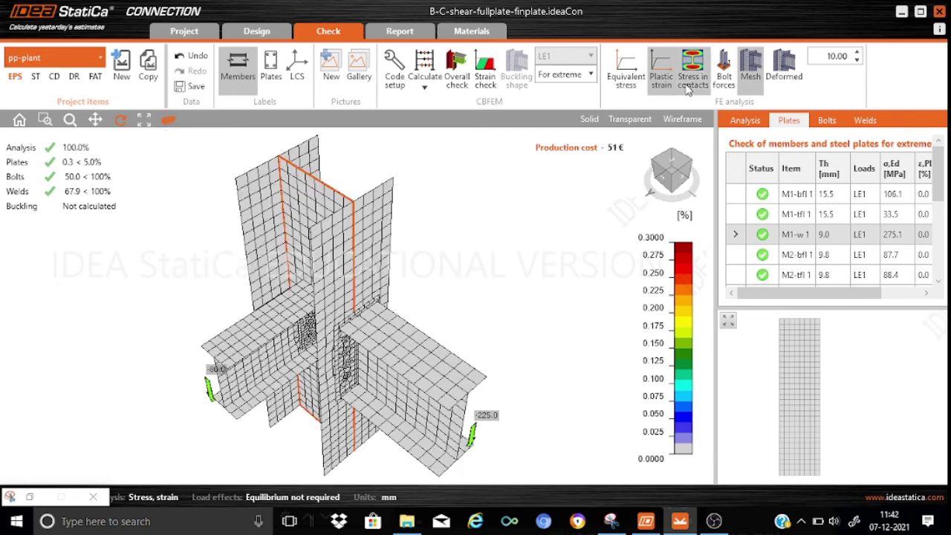
click(628, 82)
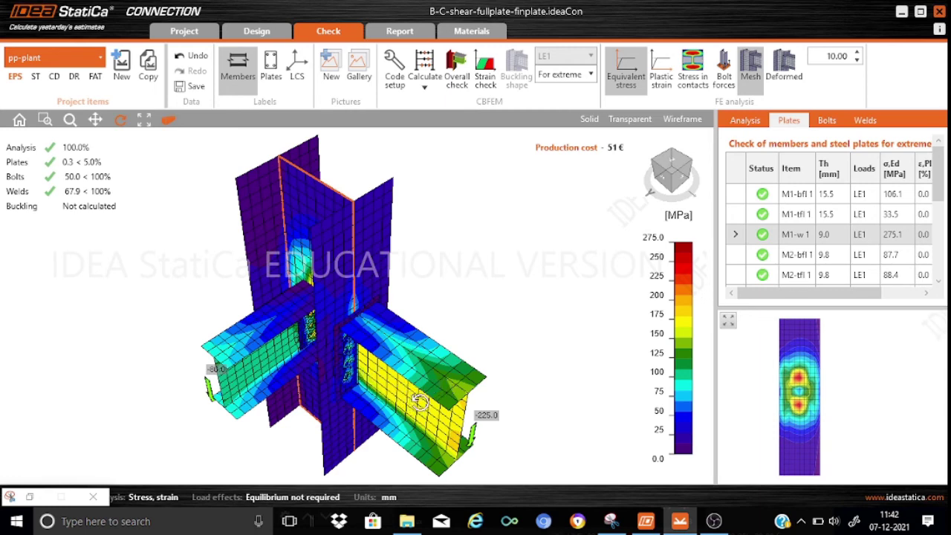
drag(420, 403, 335, 330)
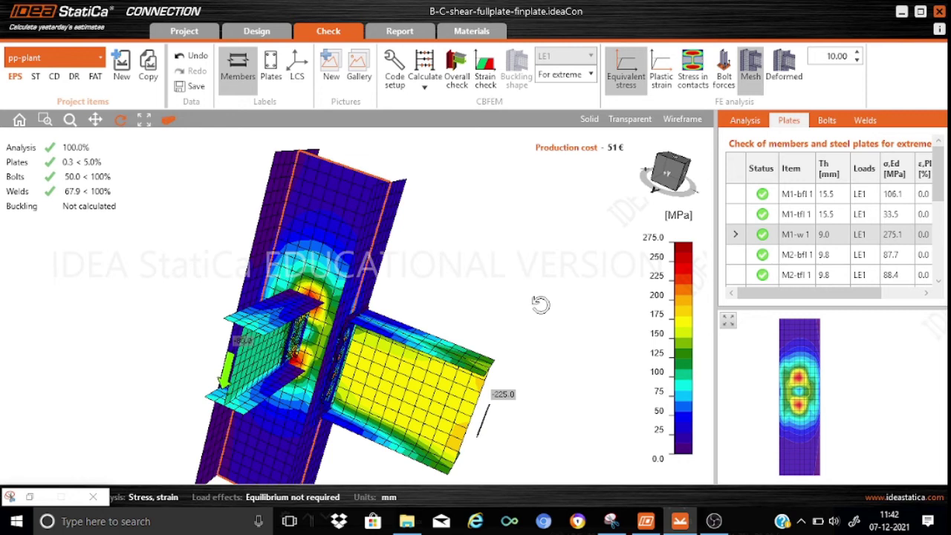
click(170, 120)
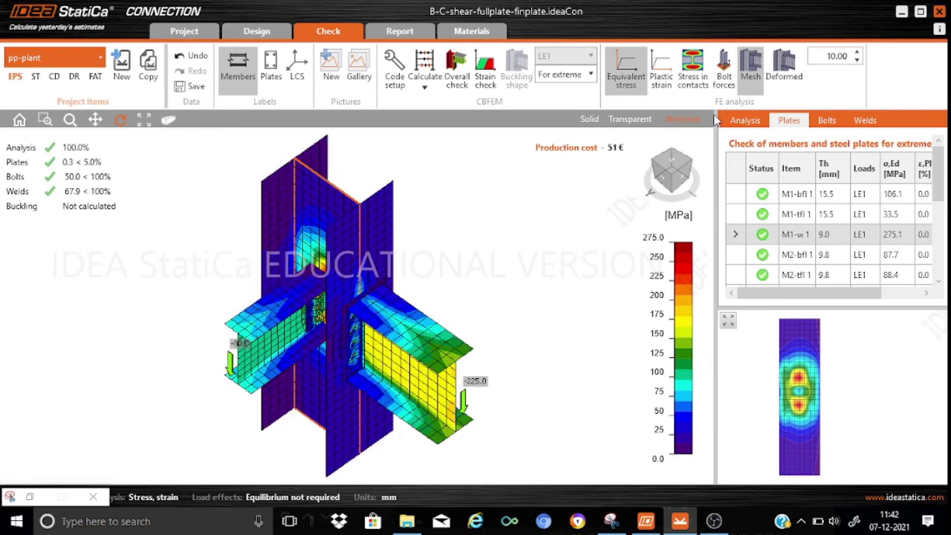
Review the check results of the fin plate bolts B1, B2 and B3, including their forces, resistances and utilizations
click(827, 120)
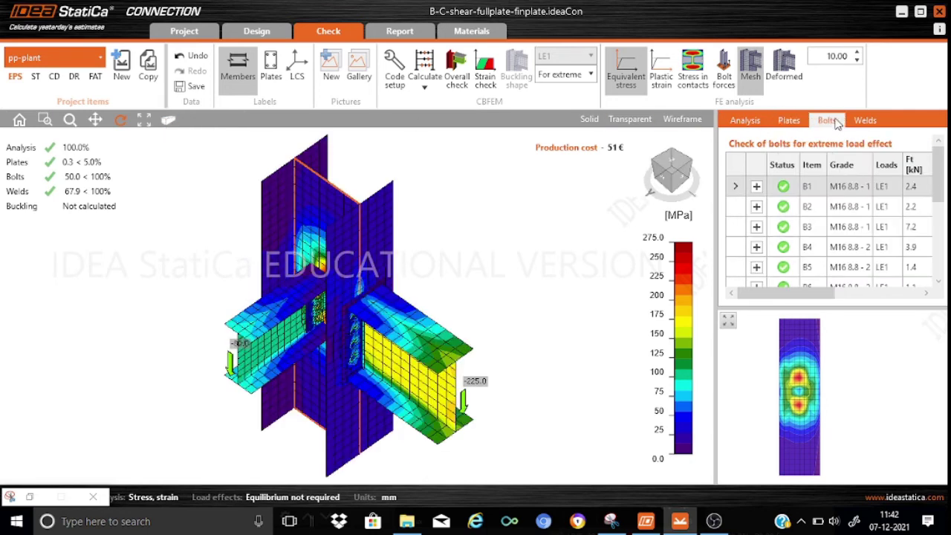
click(806, 189)
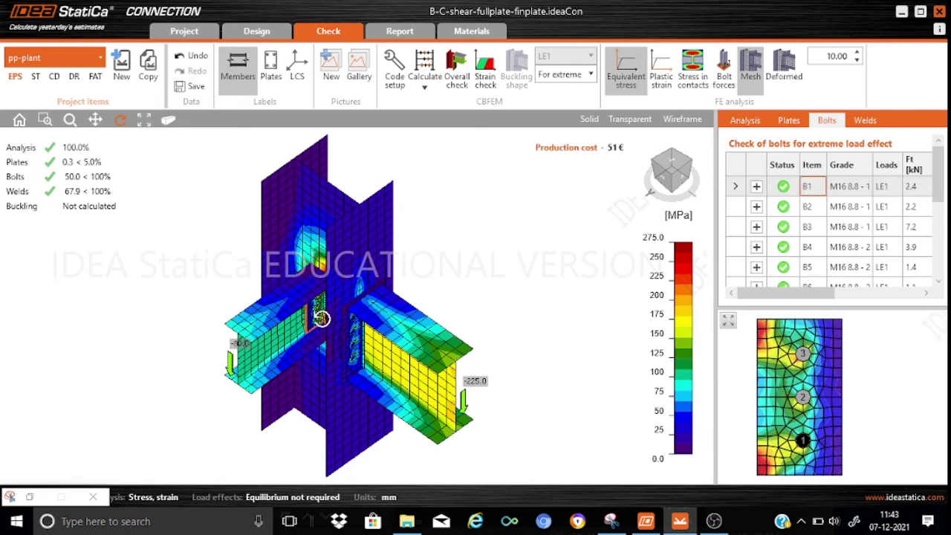
drag(316, 371, 333, 317)
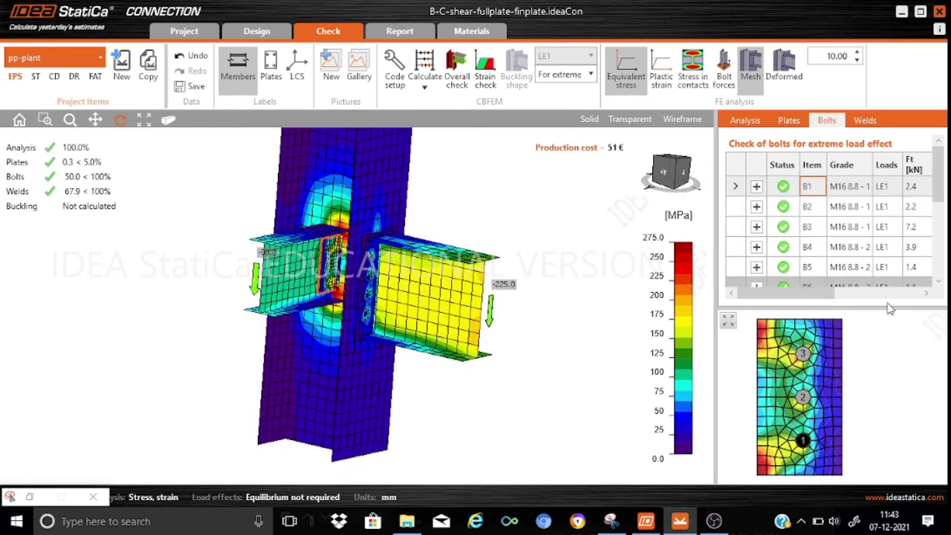
click(809, 208)
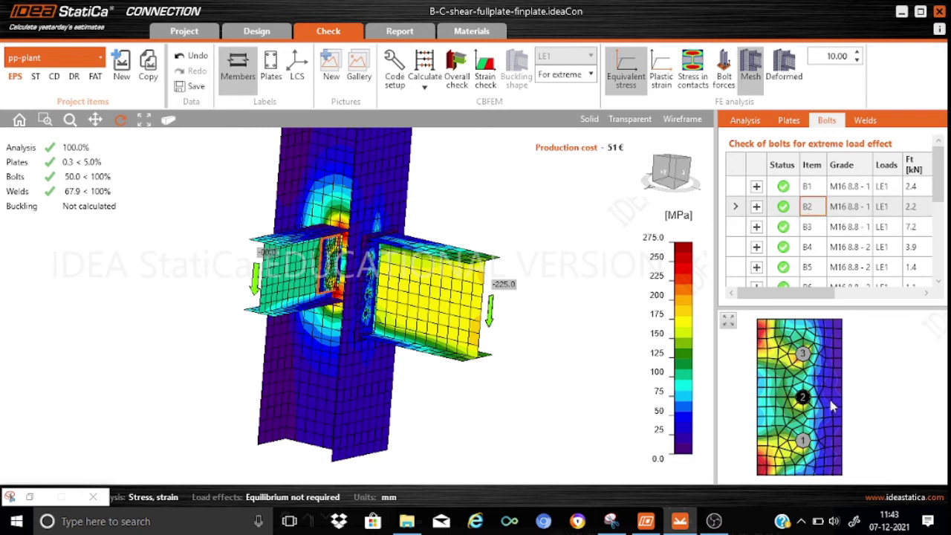
click(812, 226)
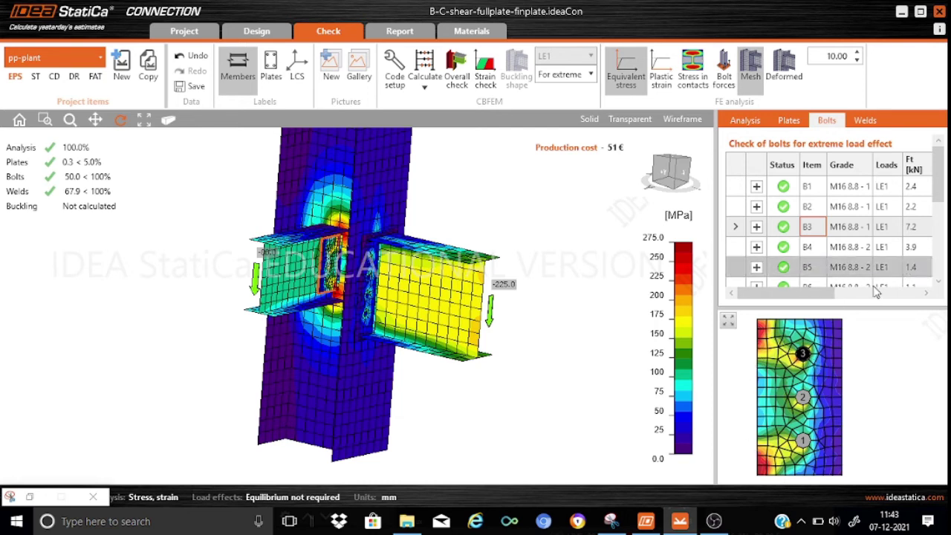
drag(820, 300, 875, 297)
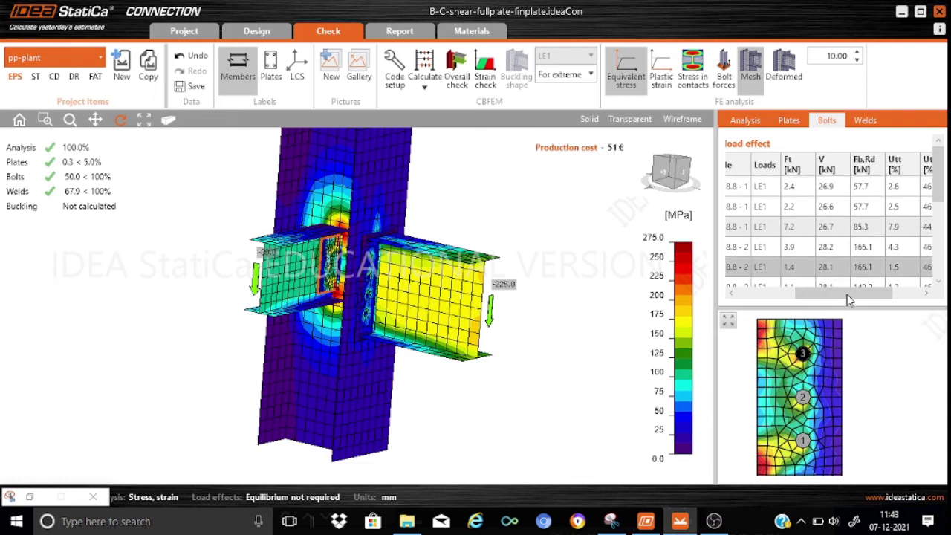
drag(846, 296, 871, 296)
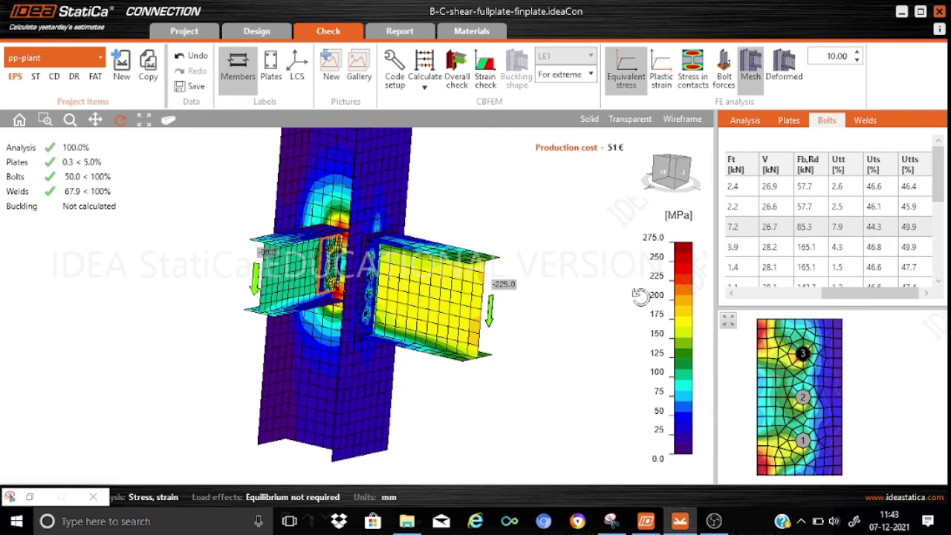
drag(855, 293, 770, 293)
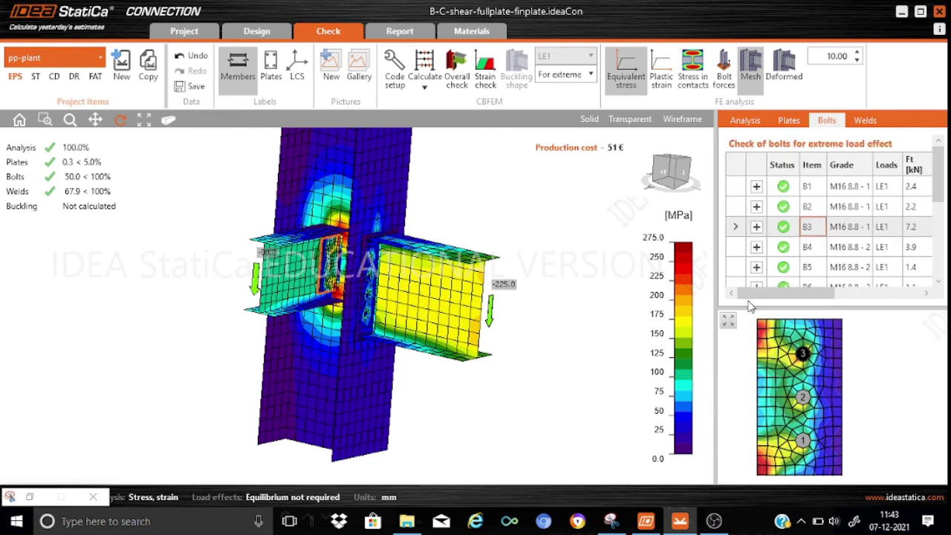
Review the check results of the end plate bolts, including B4 and B5, and open the detailed resistance check of B8
click(807, 249)
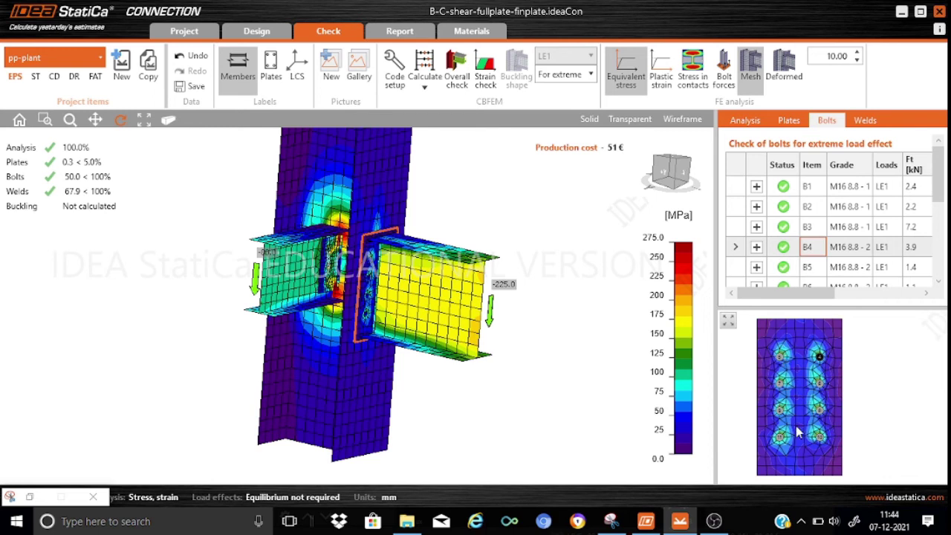
click(814, 271)
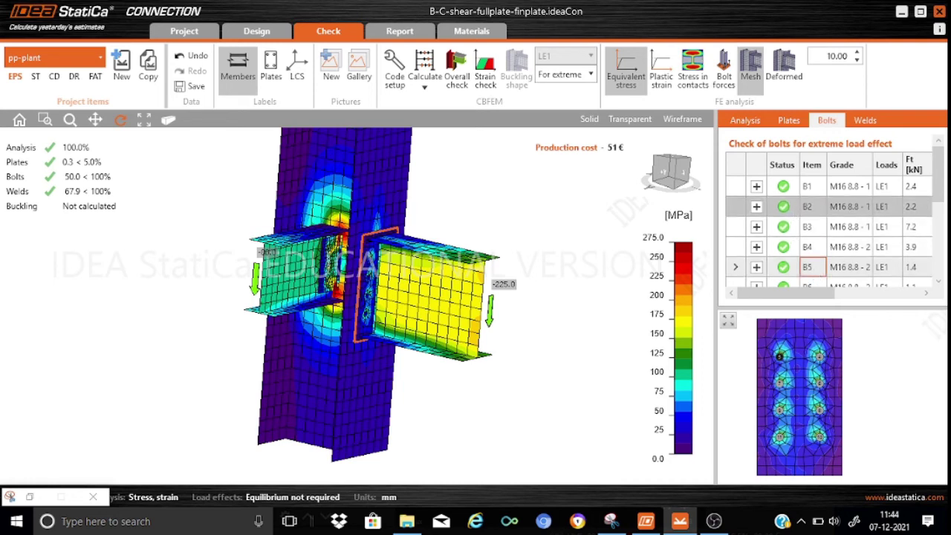
drag(943, 189, 944, 202)
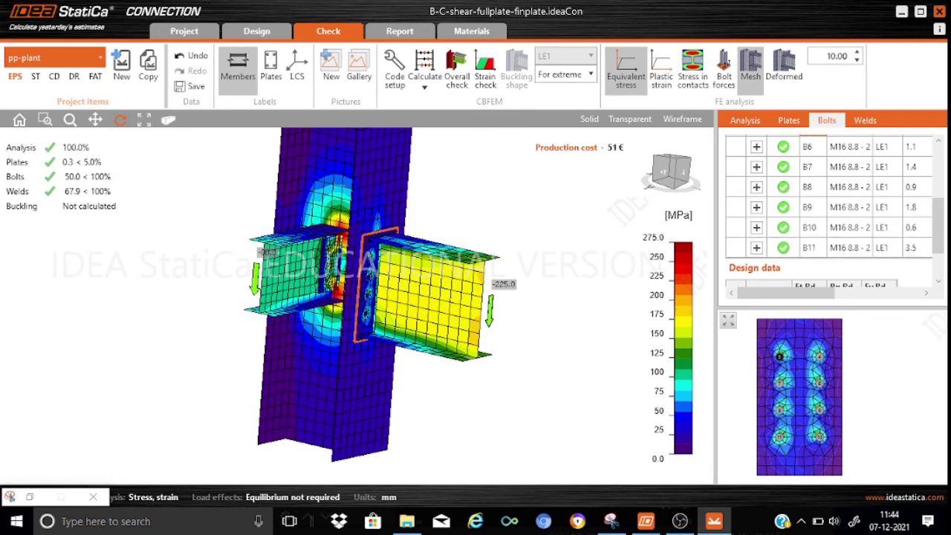
drag(940, 235, 941, 225)
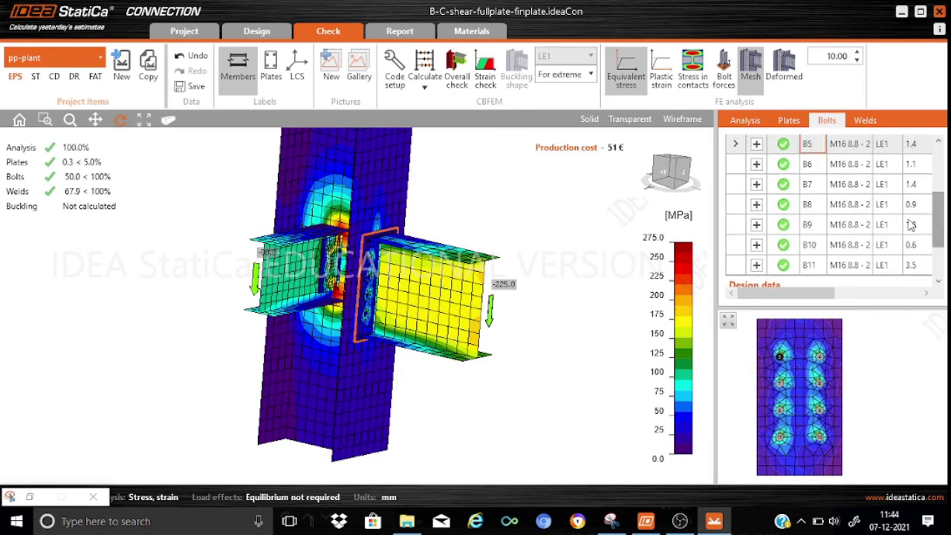
click(756, 205)
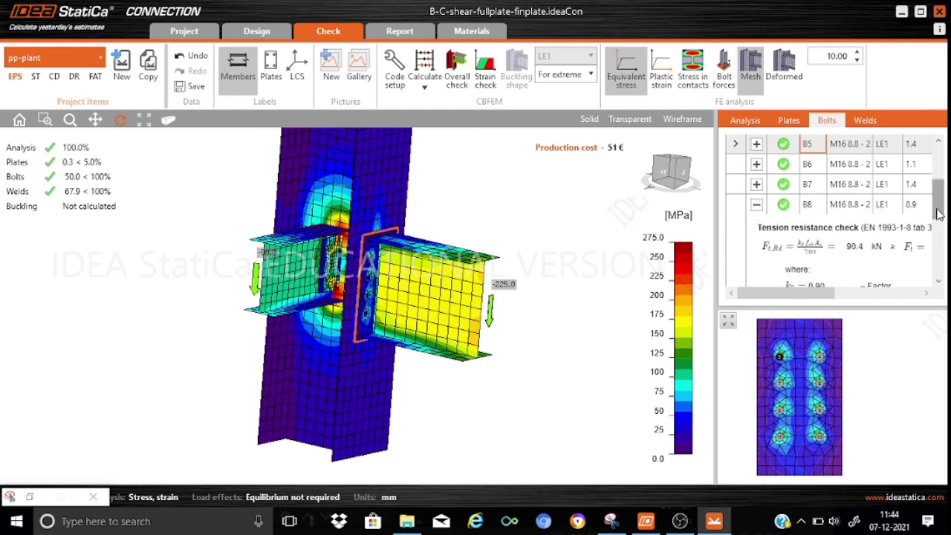
drag(940, 217, 935, 160)
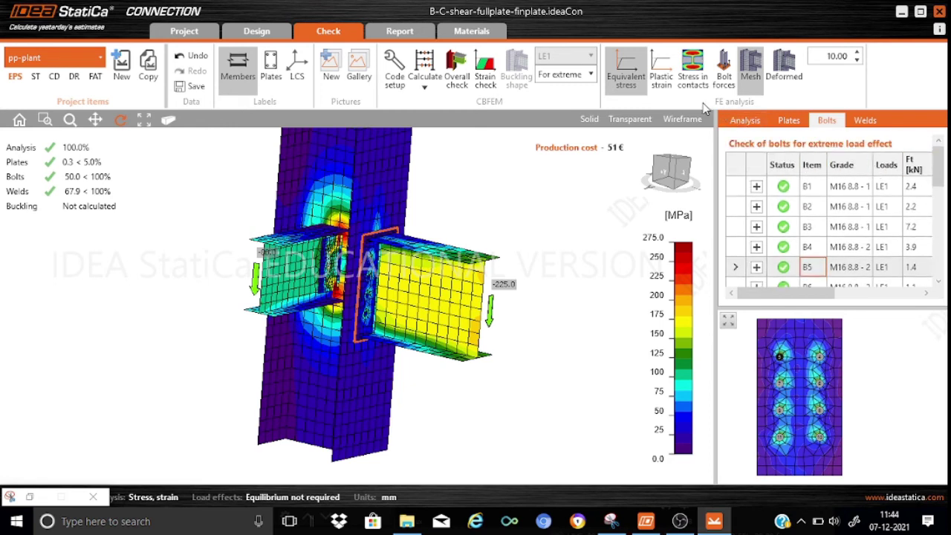
Display the plastic strain on the deformed shape with a deformation scale of 20.00 and examine how both beams deform
click(781, 67)
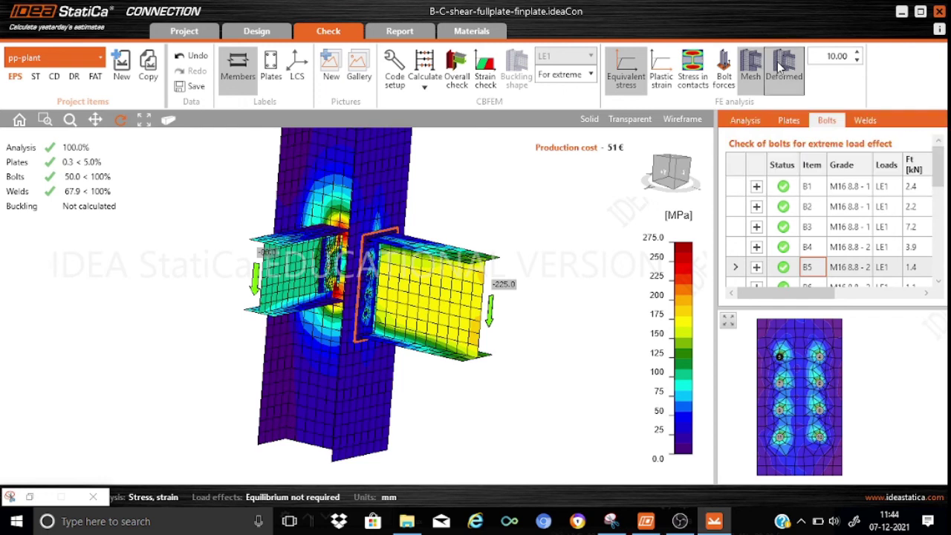
click(780, 67)
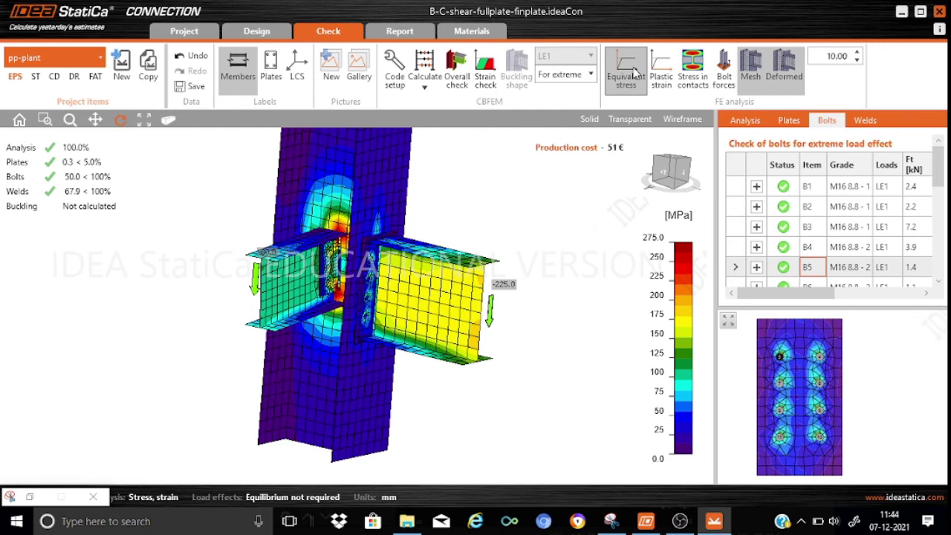
click(661, 71)
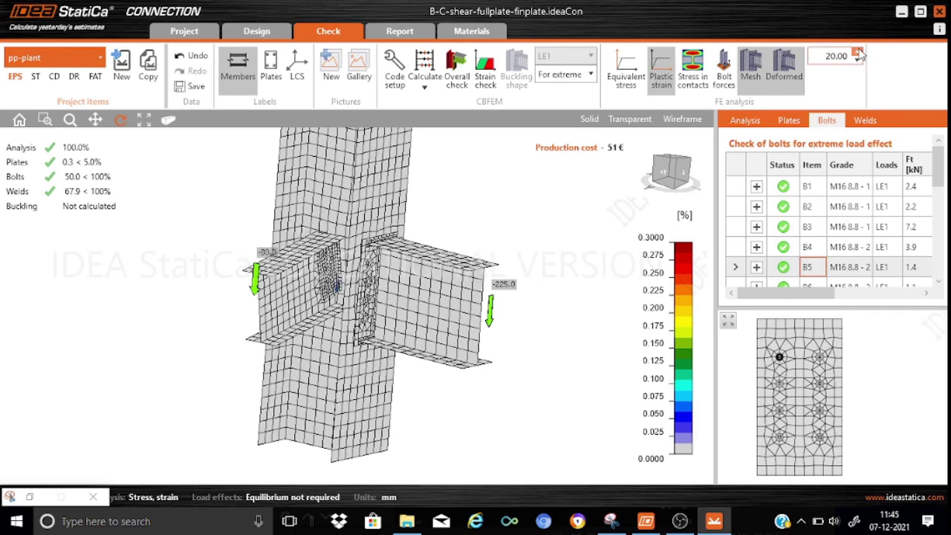
right_drag(581, 269, 526, 279)
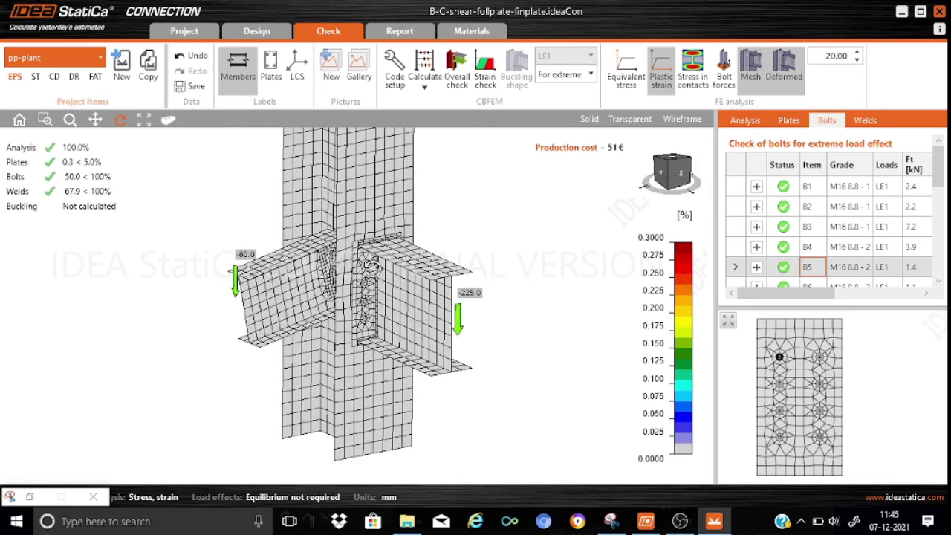
drag(491, 310, 540, 308)
drag(286, 354, 249, 266)
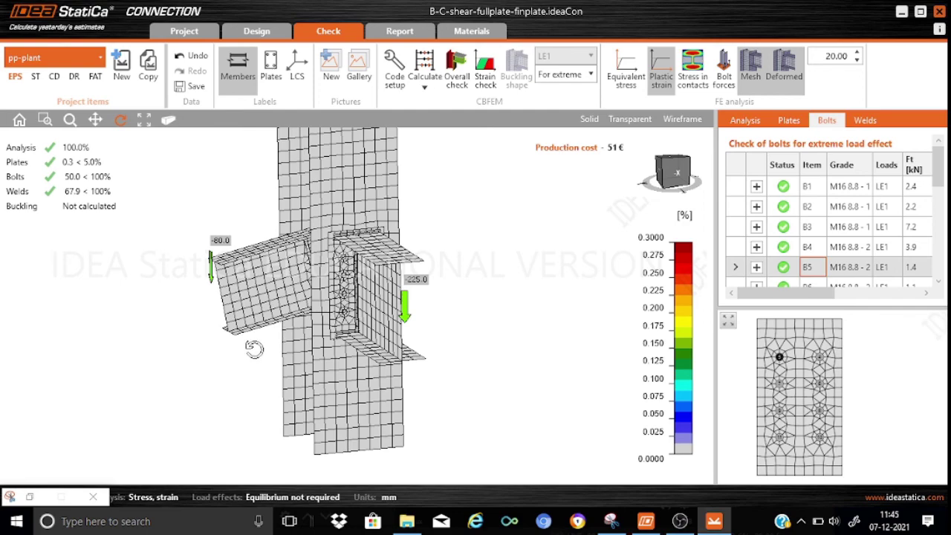
mouse_move(254, 349)
mouse_down()
mouse_move(343, 365)
mouse_move(259, 354)
mouse_up()
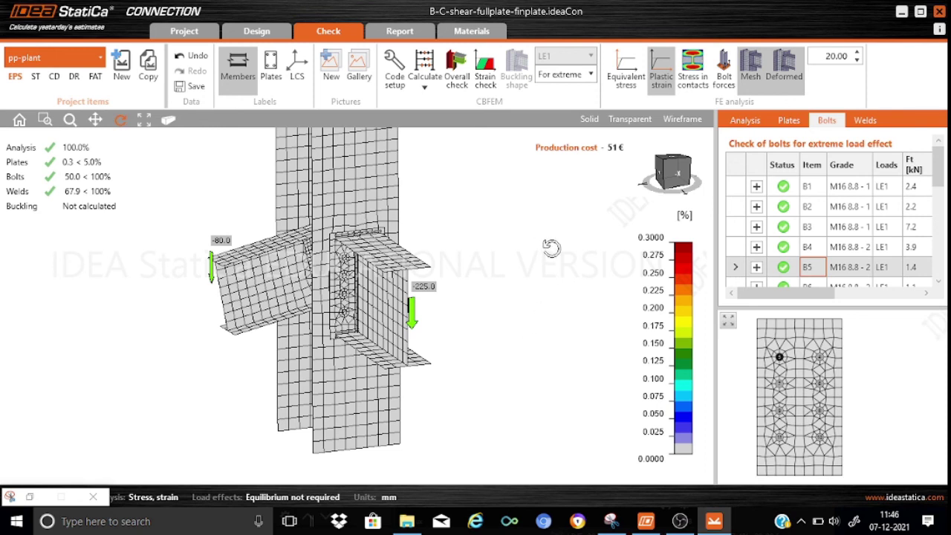
Open the detailed report of pp-plant and review its project data, cross-sections, bolts, load effects, check summary and plate results
click(394, 33)
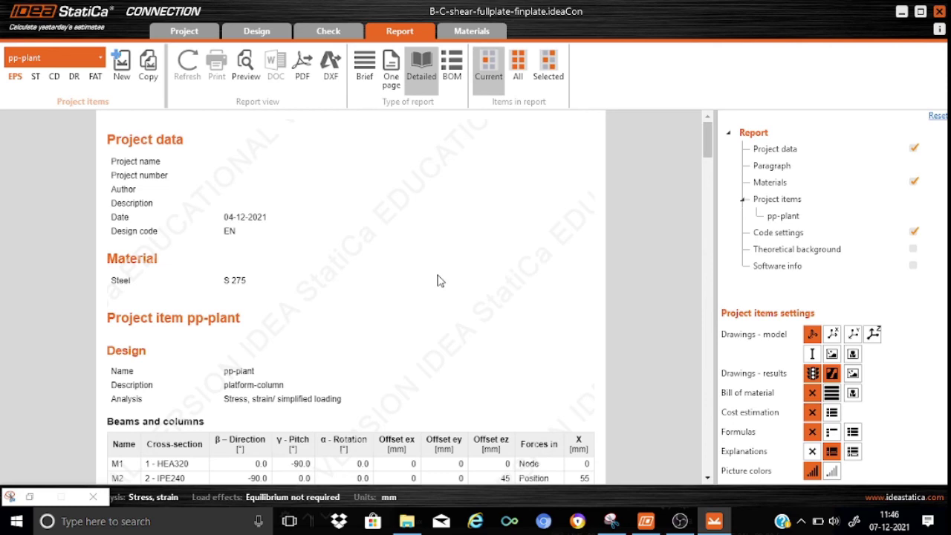
drag(712, 151, 711, 201)
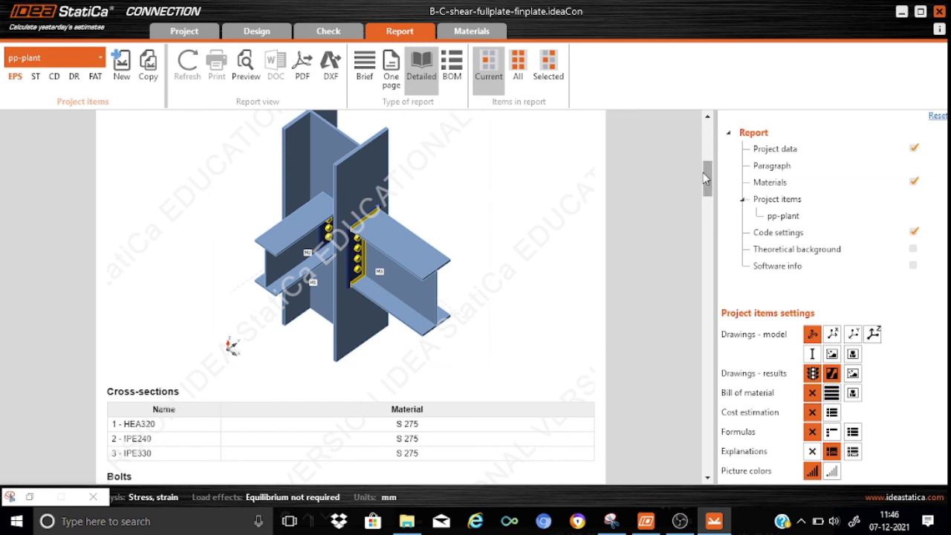
drag(706, 178, 711, 194)
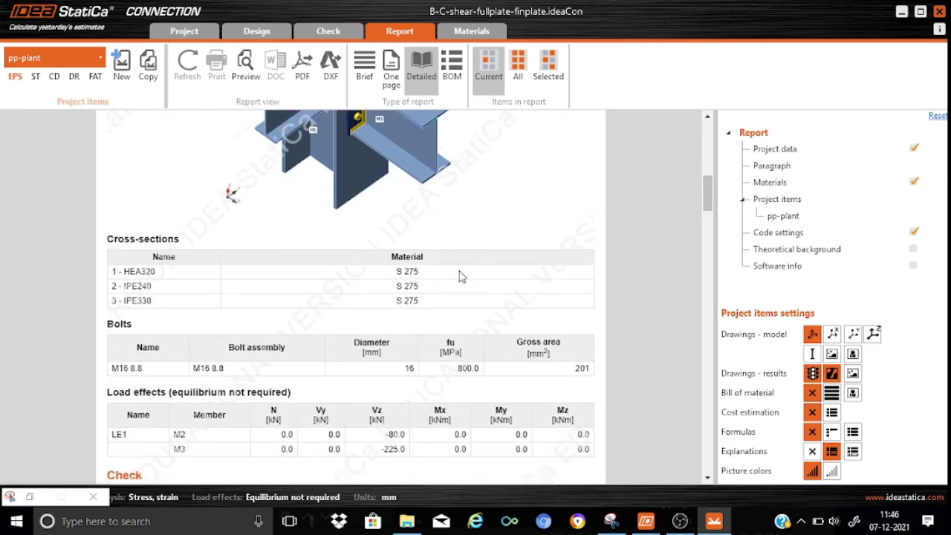
drag(707, 198, 708, 214)
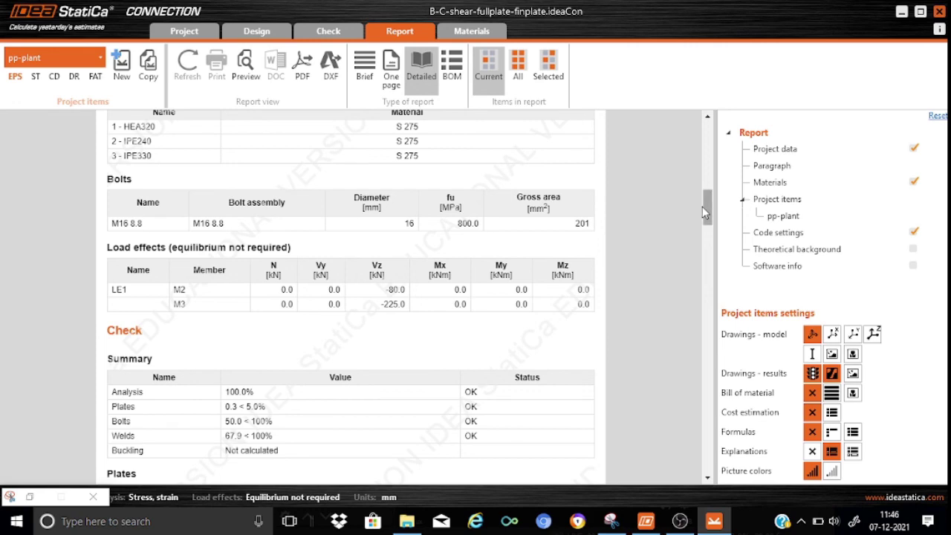
drag(705, 209, 708, 231)
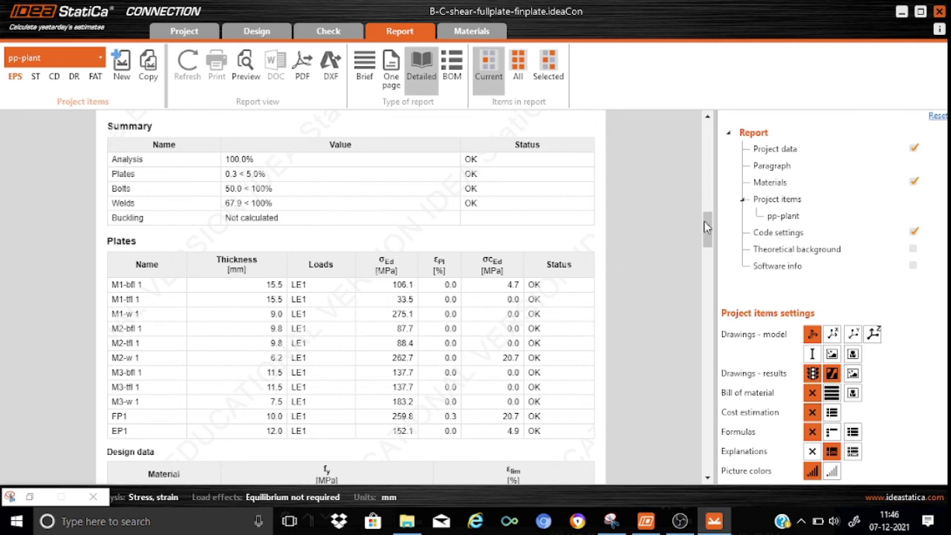
scroll(708, 223, down, 2)
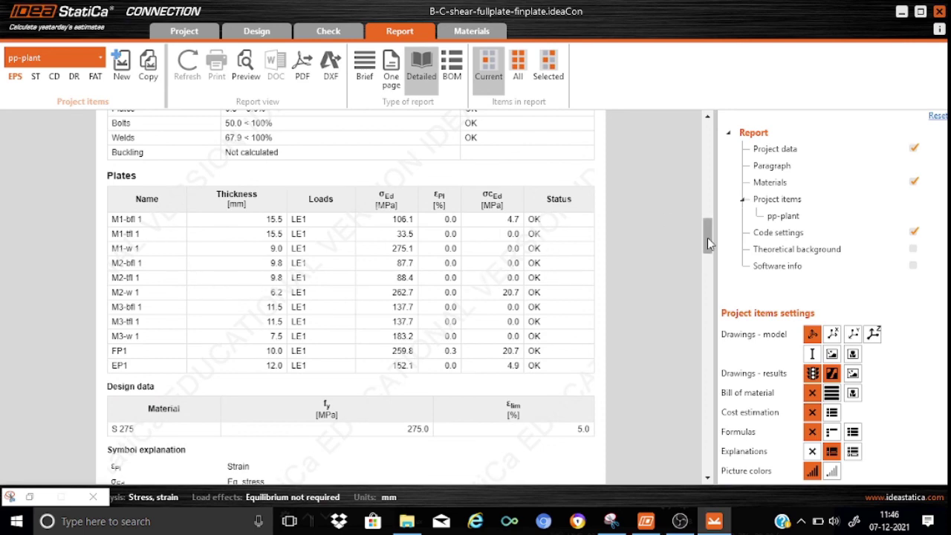
Review the report's result drawings, including the overall, strain and equivalent stress plots, and its bolt and weld check tables
mouse_move(708, 243)
mouse_down()
mouse_move(712, 303)
mouse_move(709, 262)
mouse_up()
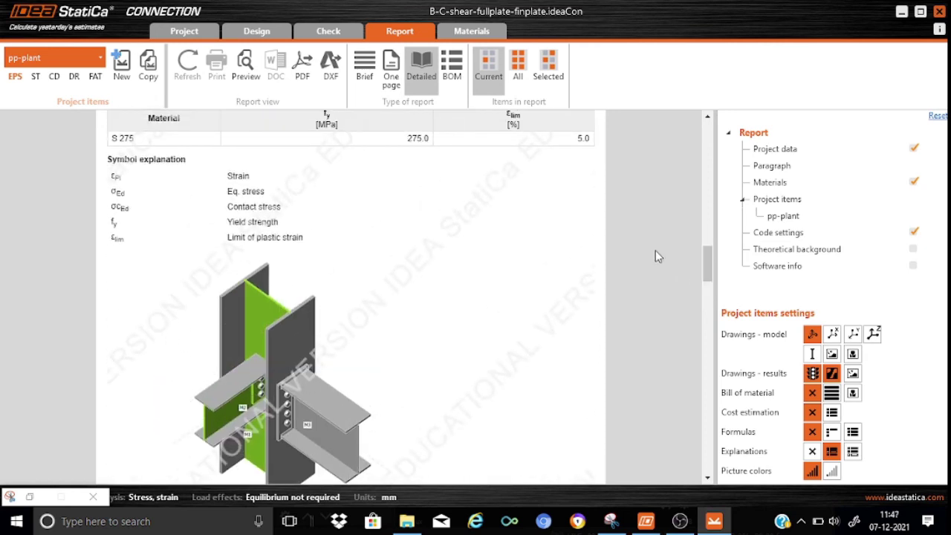
drag(710, 262, 711, 301)
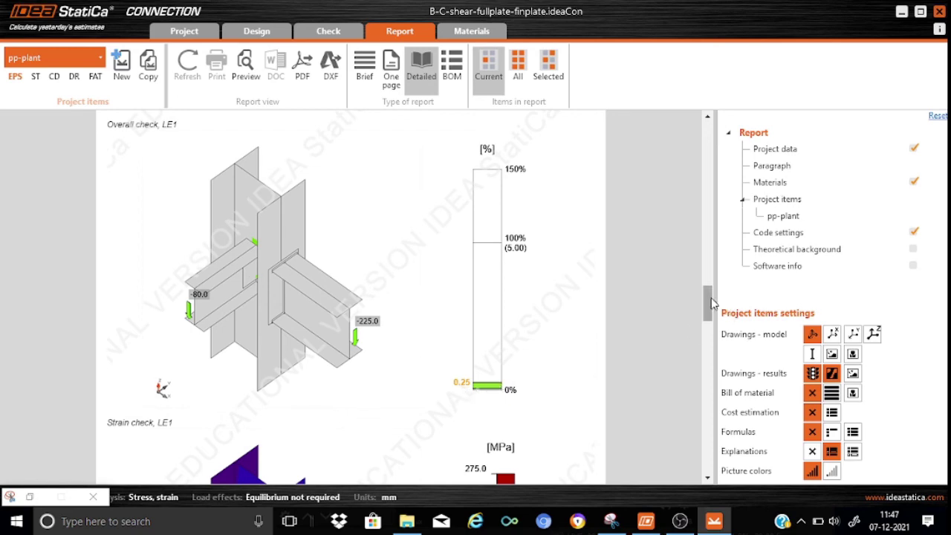
drag(709, 307, 708, 339)
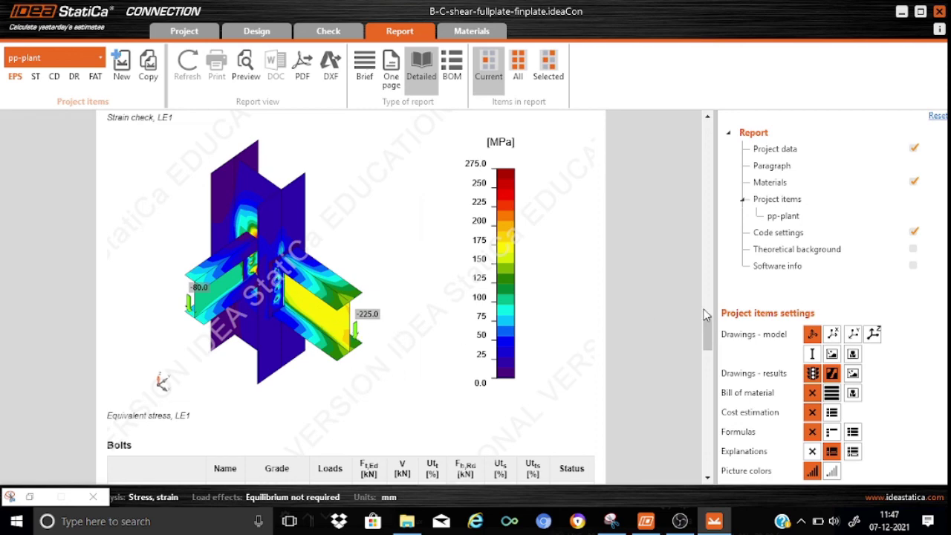
drag(706, 315, 711, 365)
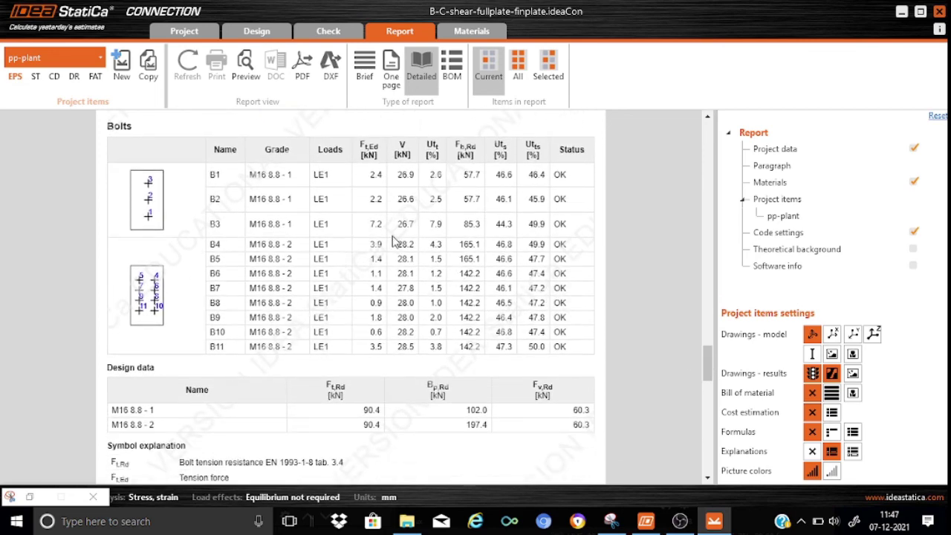
drag(707, 372, 710, 432)
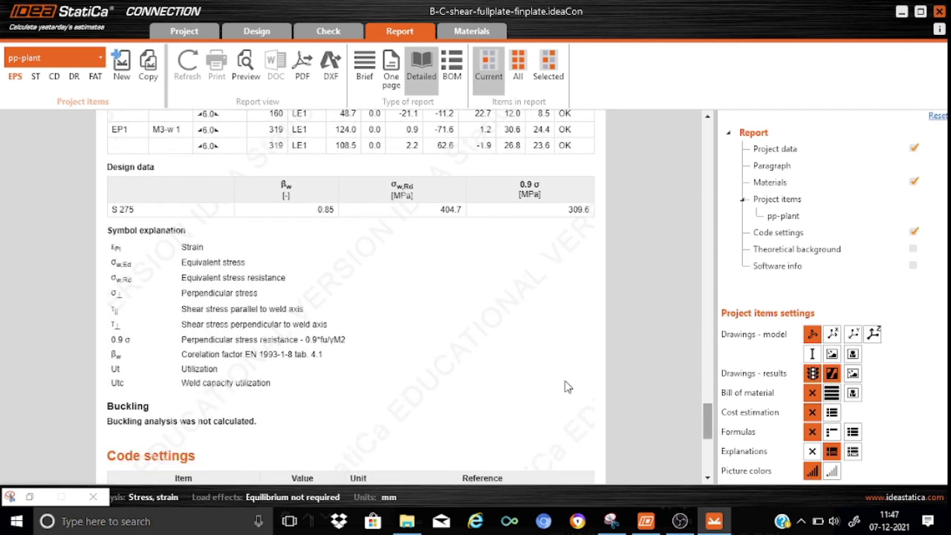